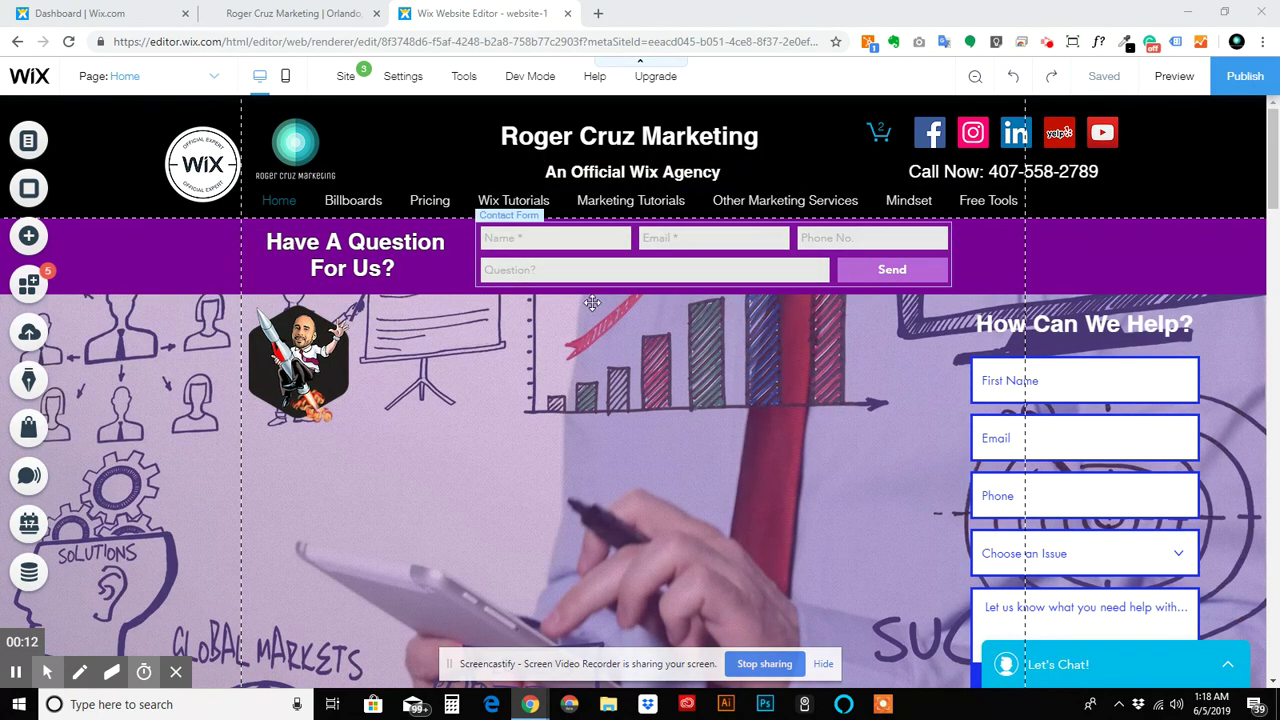
Look through the desktop version of the Home page from header to footer, examining its sections and forms.
{"action": "scroll", "coordinate": [592, 302], "scroll_direction": "down", "scroll_amount": 2}
{"action": "scroll", "coordinate": [592, 302], "scroll_direction": "down", "scroll_amount": 6}
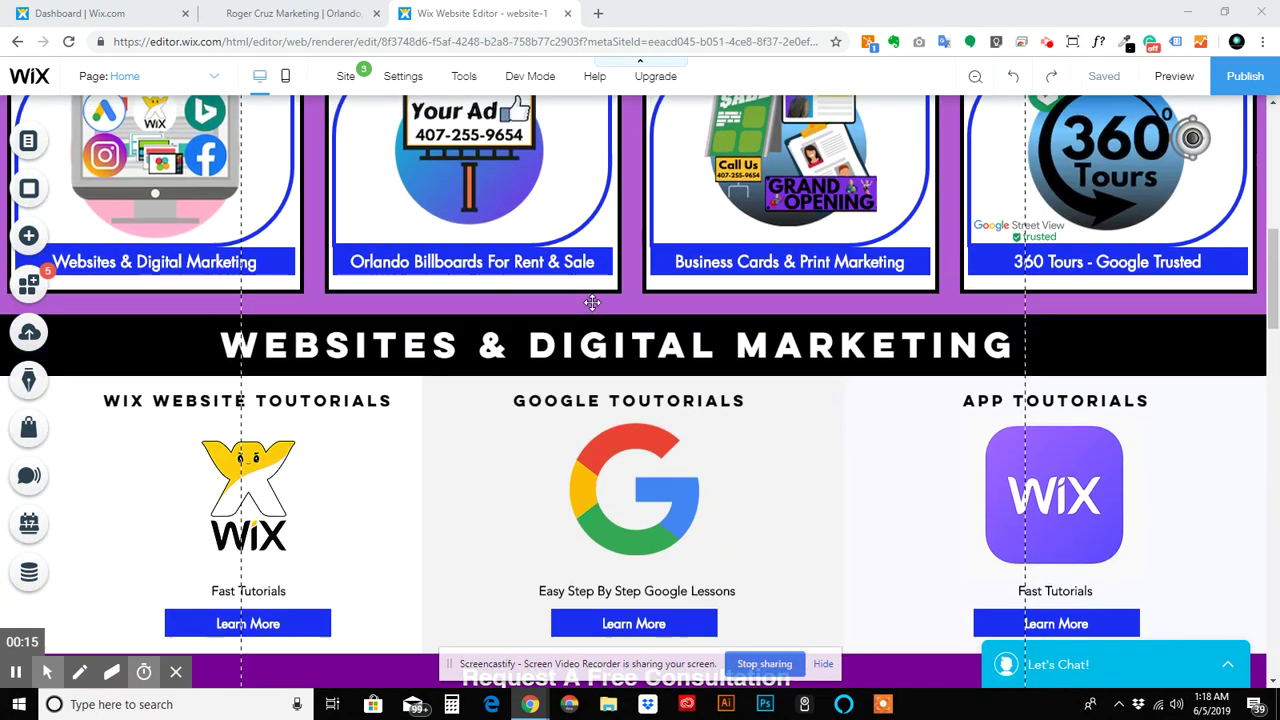
{"action": "scroll", "coordinate": [592, 302], "scroll_direction": "up", "scroll_amount": 1}
{"action": "scroll", "coordinate": [510, 330], "scroll_direction": "up", "scroll_amount": 2}
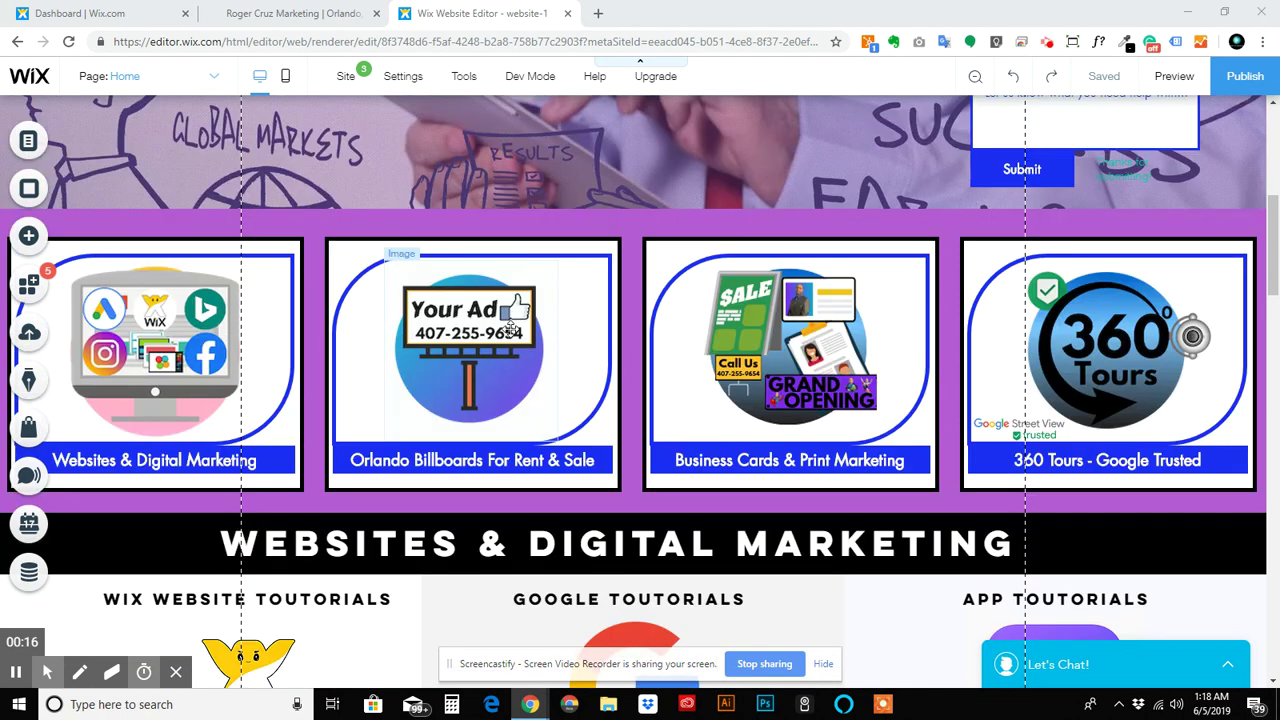
{"action": "scroll", "coordinate": [510, 330], "scroll_direction": "down", "scroll_amount": 1}
{"action": "scroll", "coordinate": [510, 329], "scroll_direction": "down", "scroll_amount": 2}
{"action": "scroll", "coordinate": [510, 329], "scroll_direction": "down", "scroll_amount": 2}
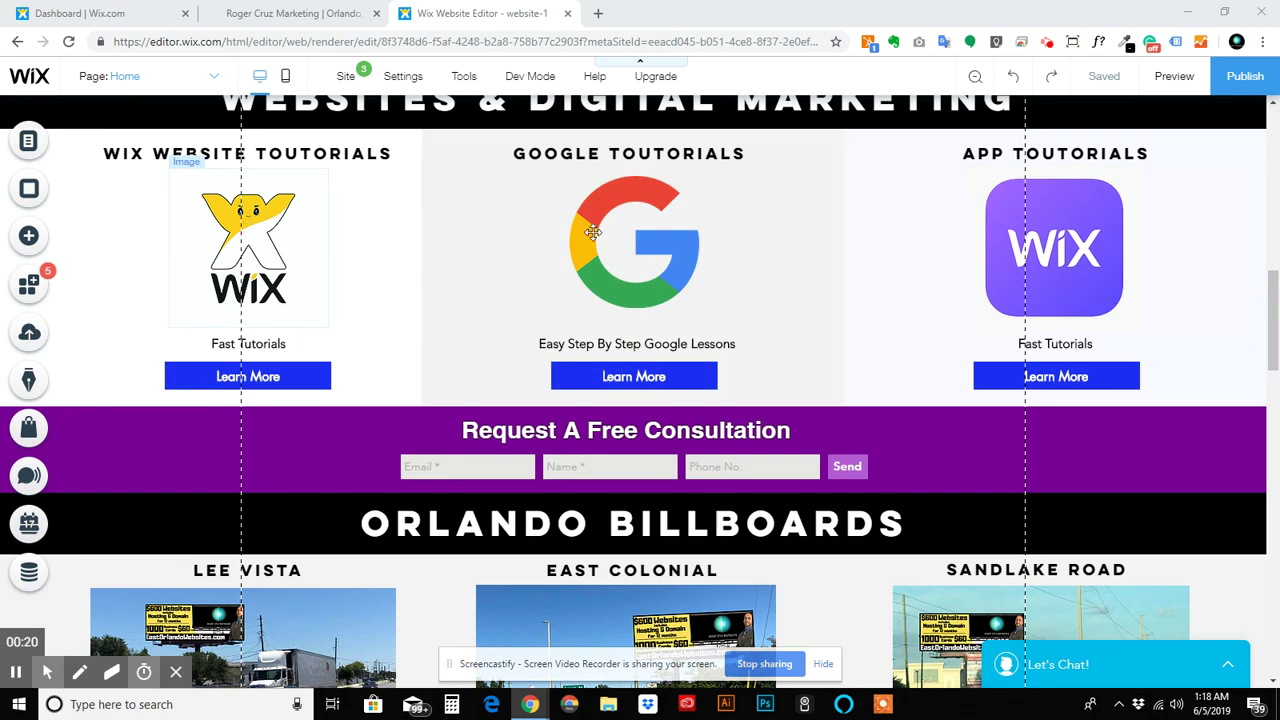
{"action": "scroll", "coordinate": [826, 360], "scroll_direction": "down", "scroll_amount": 2}
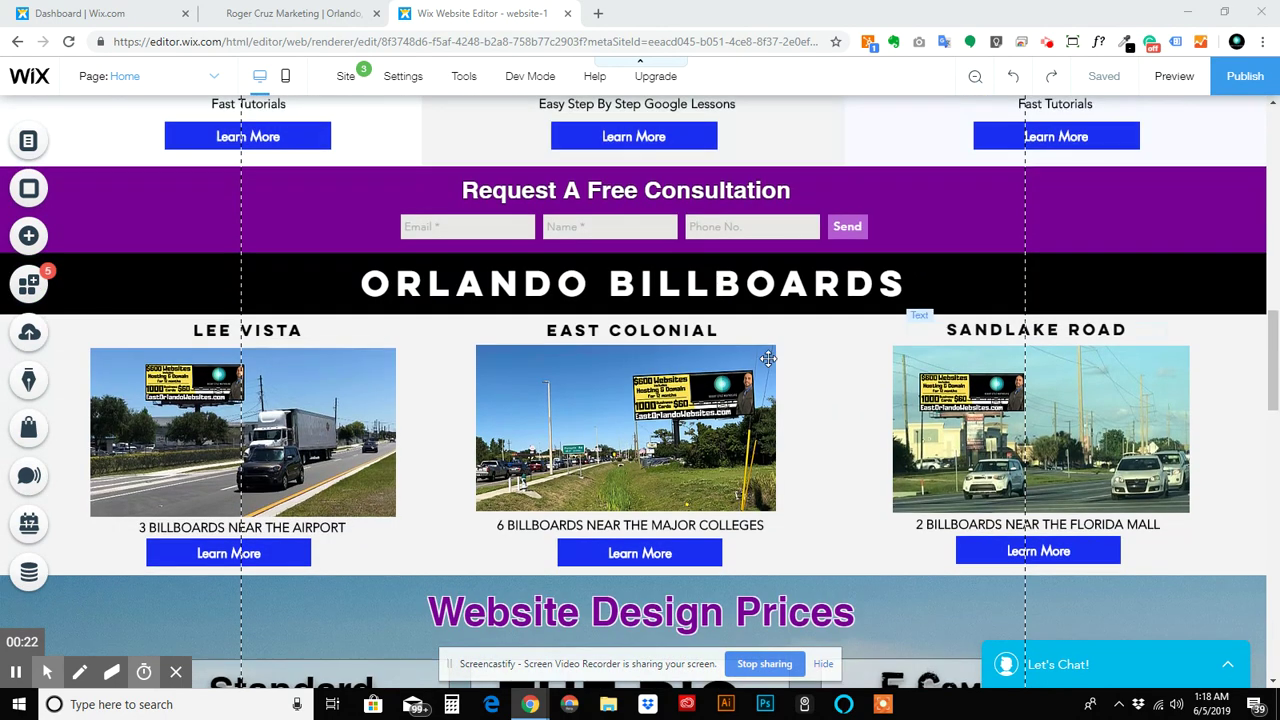
{"action": "scroll", "coordinate": [768, 358], "scroll_direction": "down", "scroll_amount": 1}
{"action": "scroll", "coordinate": [740, 300], "scroll_direction": "up", "scroll_amount": 1}
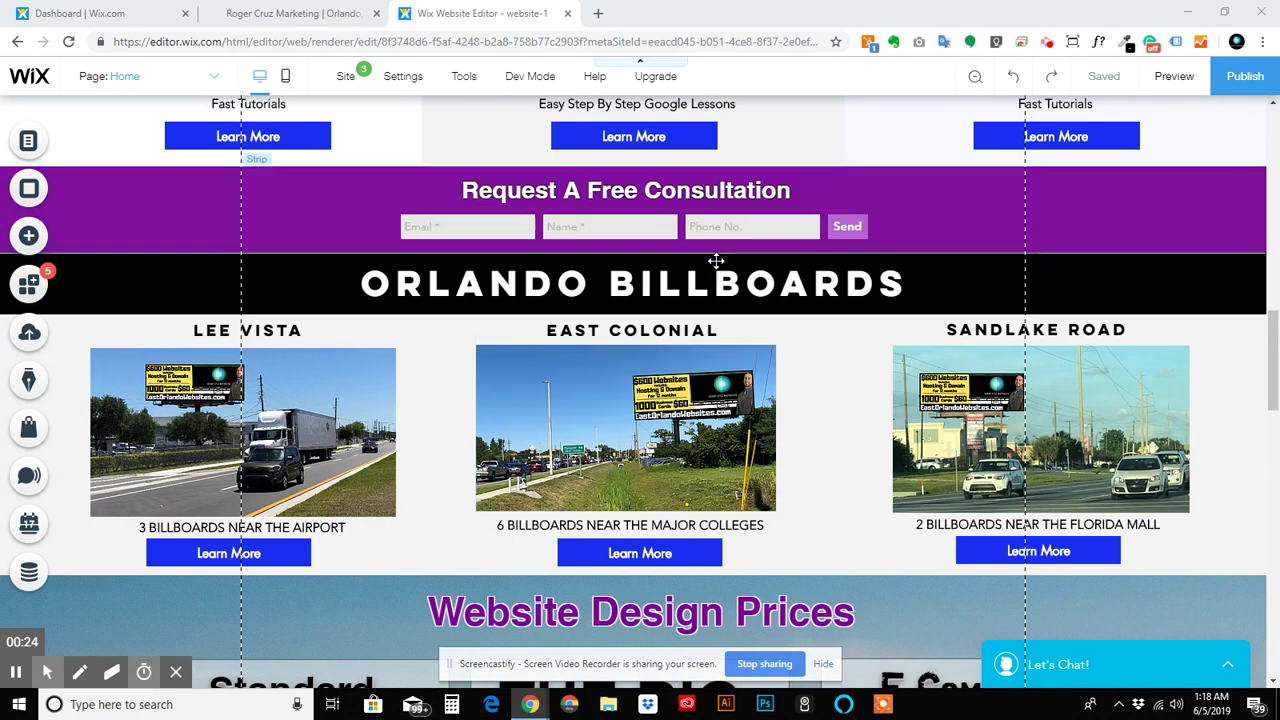
{"action": "scroll", "coordinate": [716, 261], "scroll_direction": "down", "scroll_amount": 6}
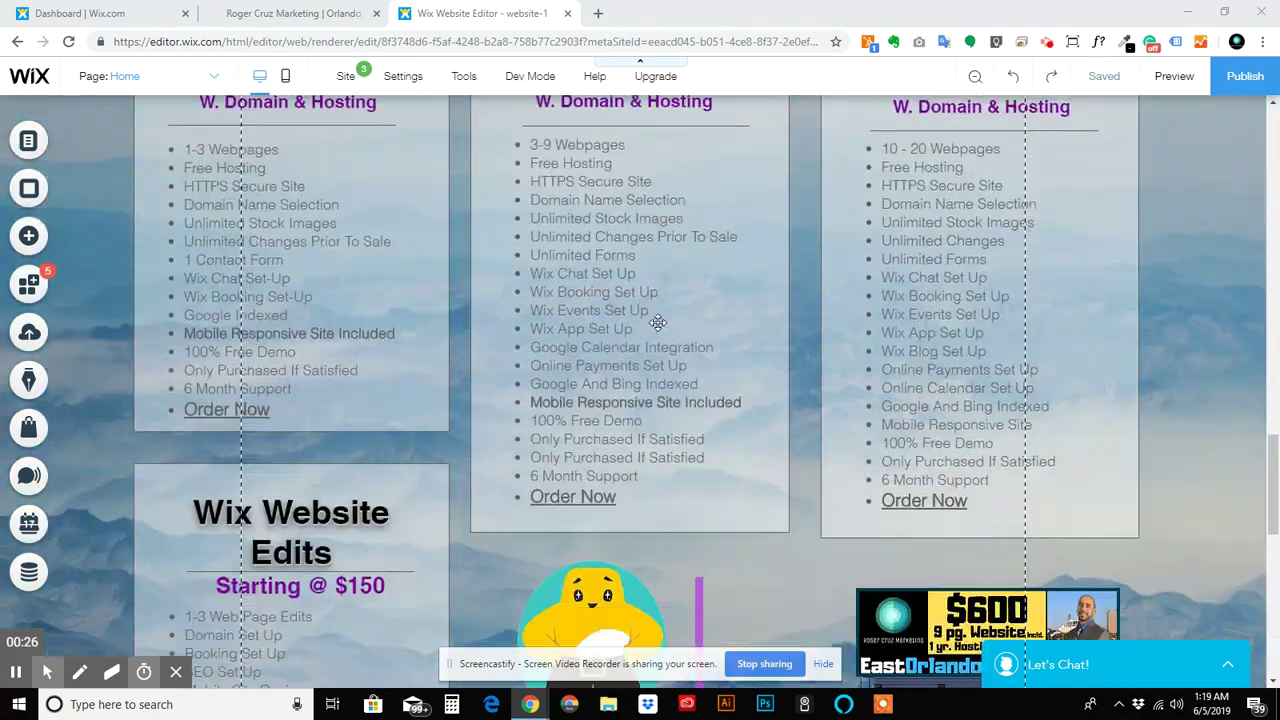
{"action": "scroll", "coordinate": [658, 322], "scroll_direction": "down", "scroll_amount": 9}
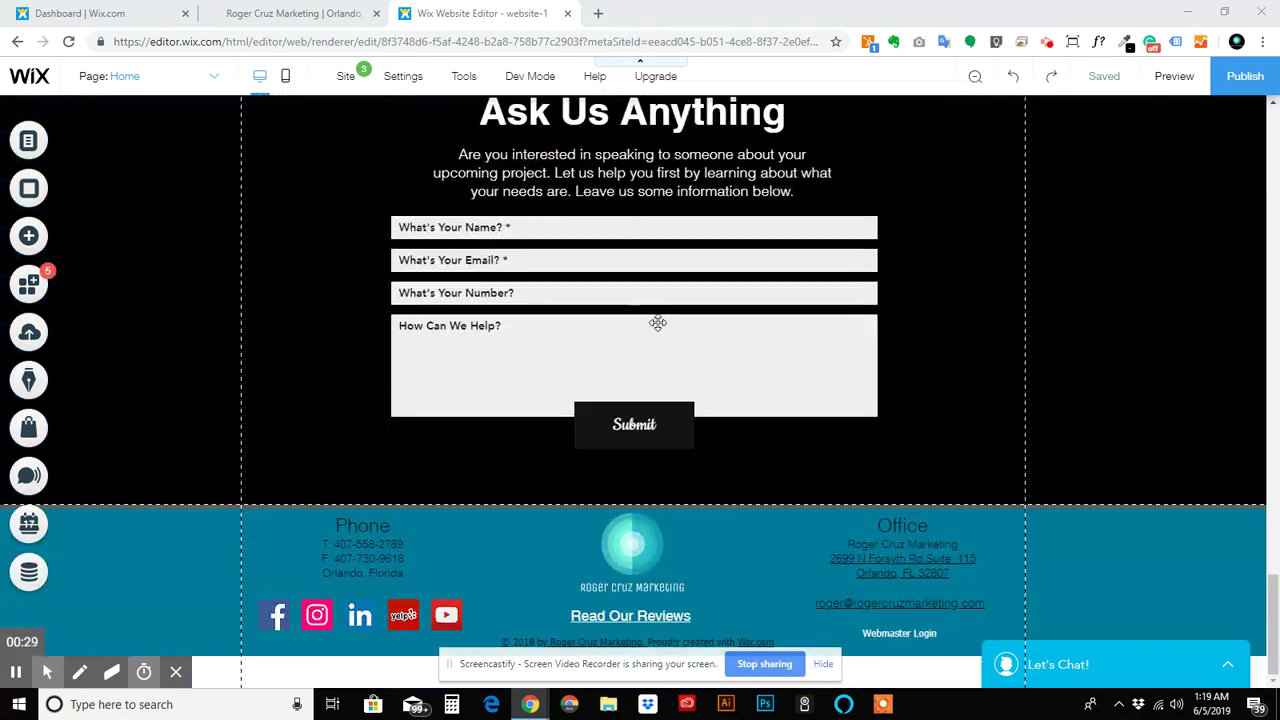
{"action": "scroll", "coordinate": [658, 322], "scroll_direction": "up", "scroll_amount": 20}
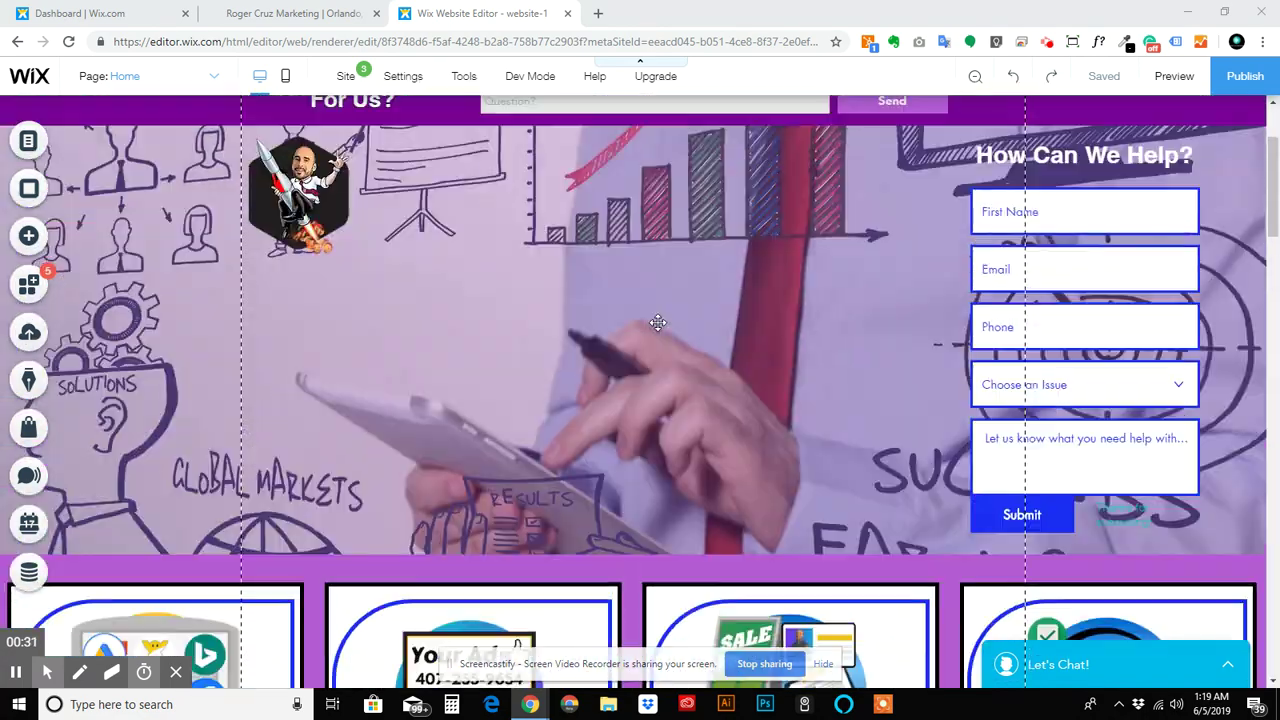
{"action": "scroll", "coordinate": [658, 322], "scroll_direction": "up", "scroll_amount": 2}
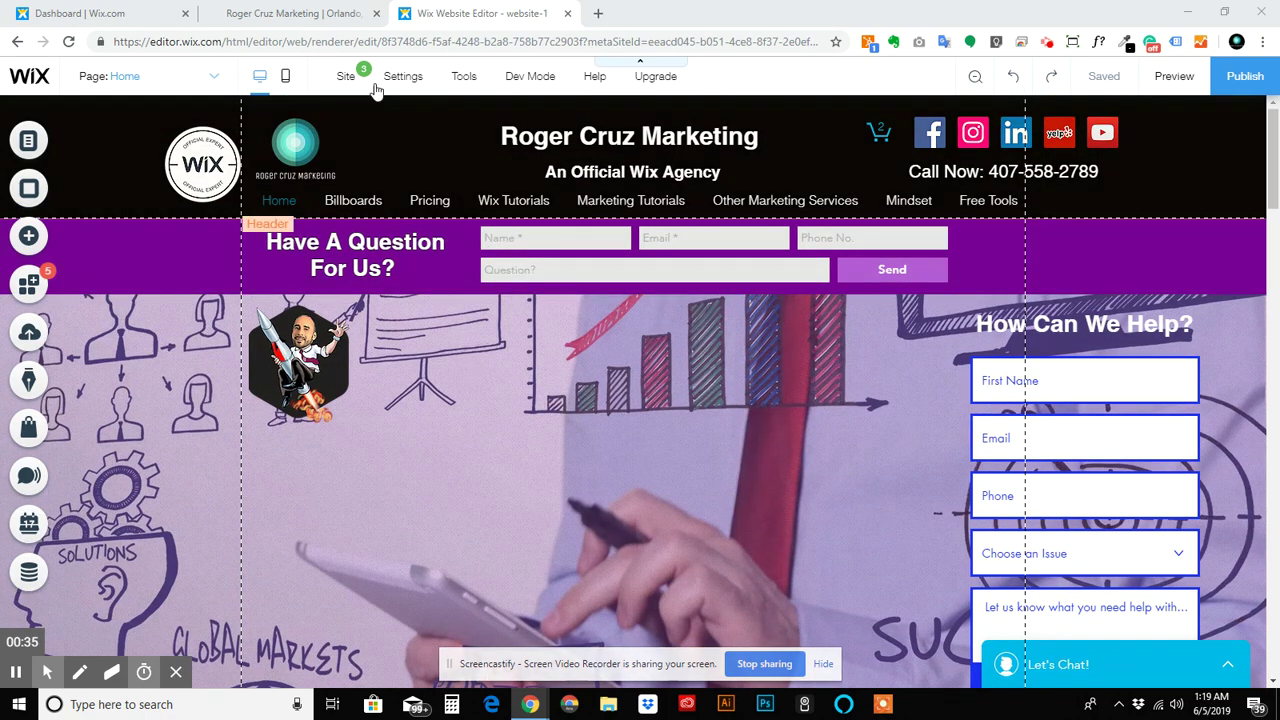
Switch to the mobile version of the site and review the Home page layout for spacing, heading and image problems.
{"action": "left_click", "coordinate": [287, 79]}
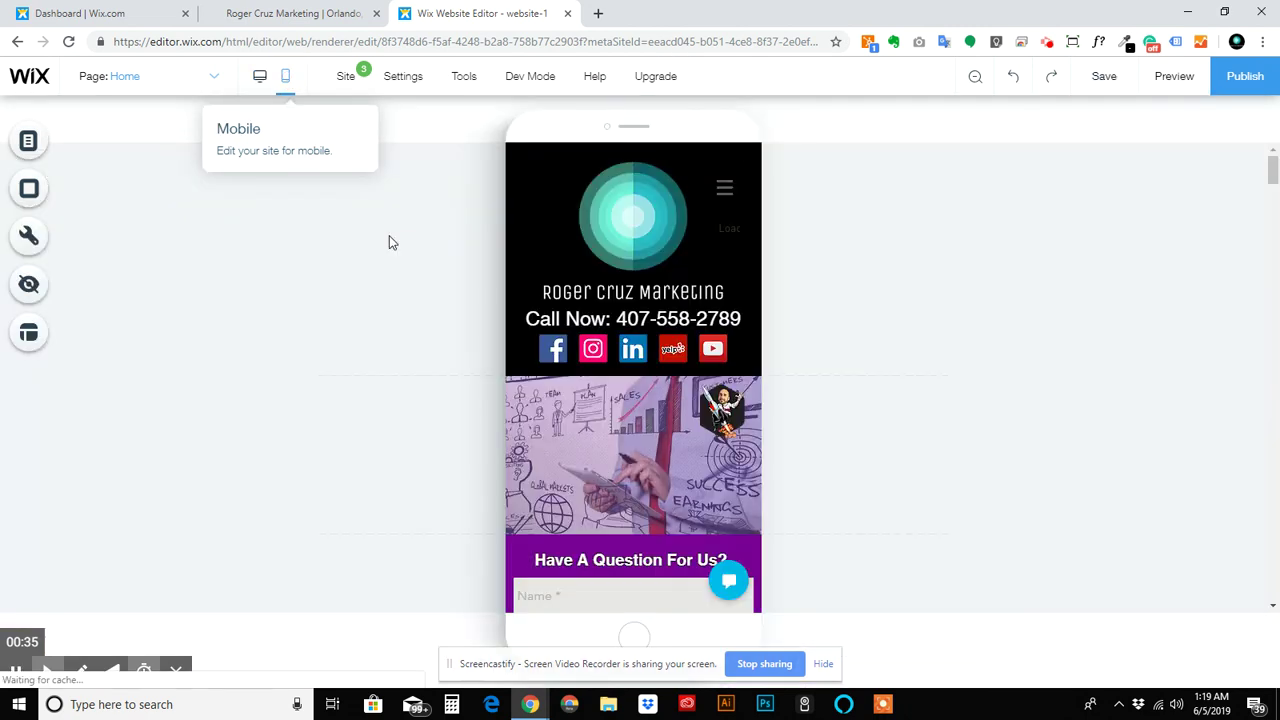
{"action": "scroll", "coordinate": [656, 232], "scroll_direction": "down", "scroll_amount": 2}
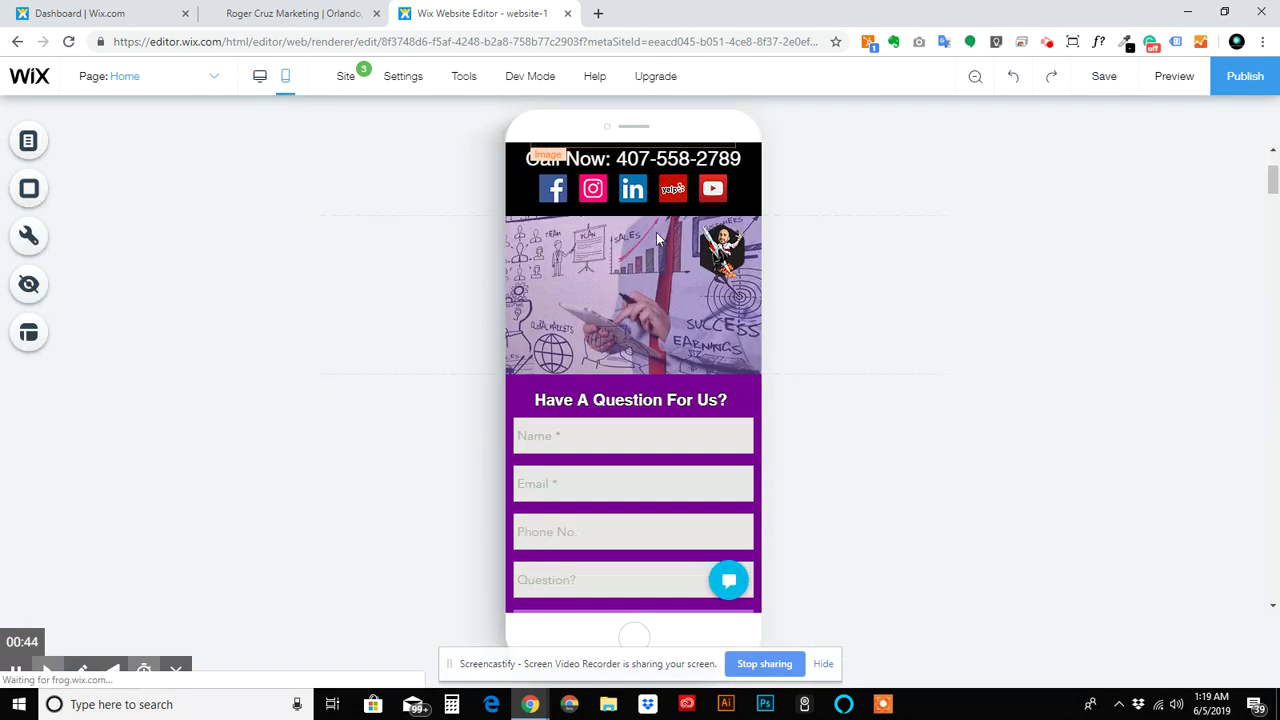
{"action": "scroll", "coordinate": [634, 378], "scroll_direction": "down", "scroll_amount": 10}
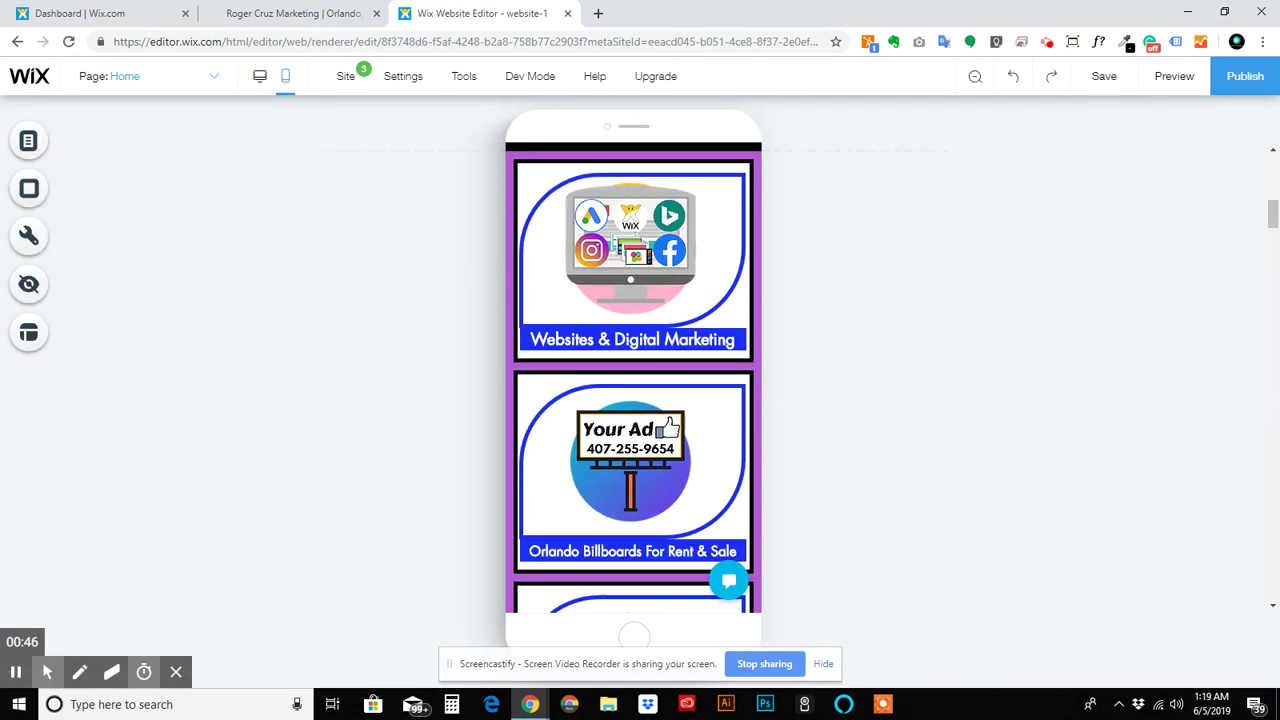
{"action": "scroll", "coordinate": [634, 378], "scroll_direction": "down", "scroll_amount": 4}
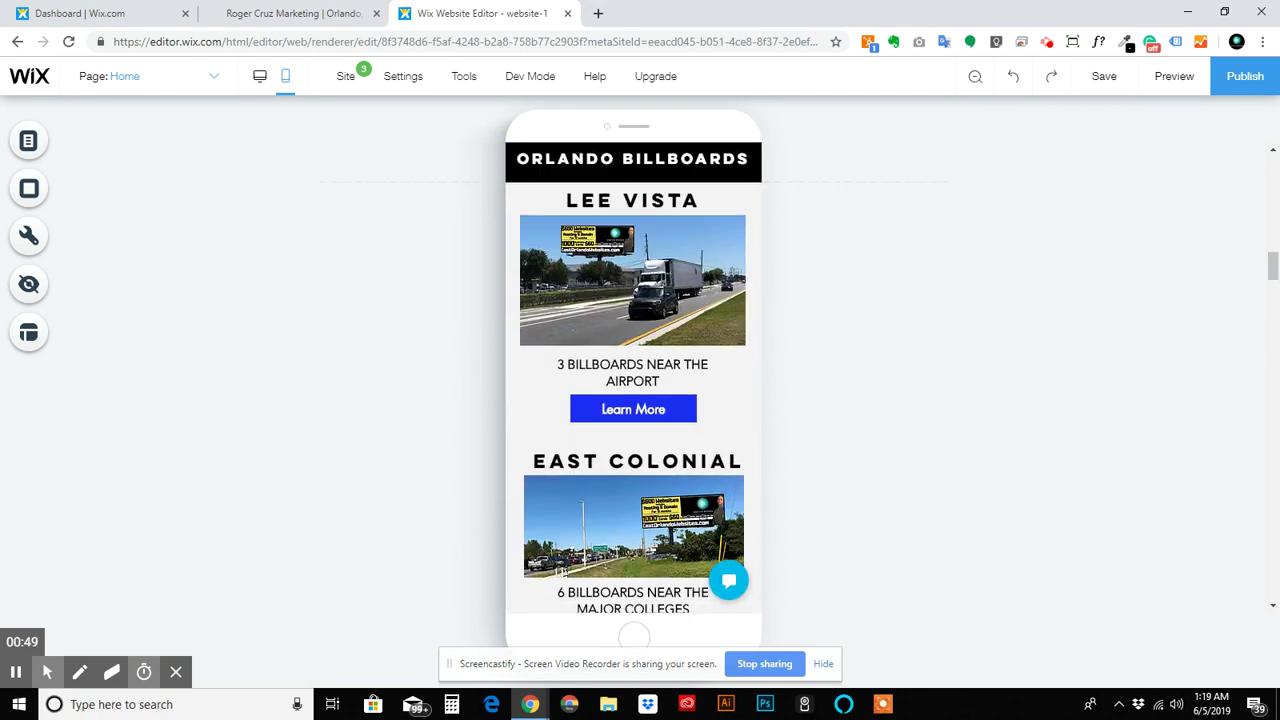
{"action": "scroll", "coordinate": [634, 378], "scroll_direction": "down", "scroll_amount": 8}
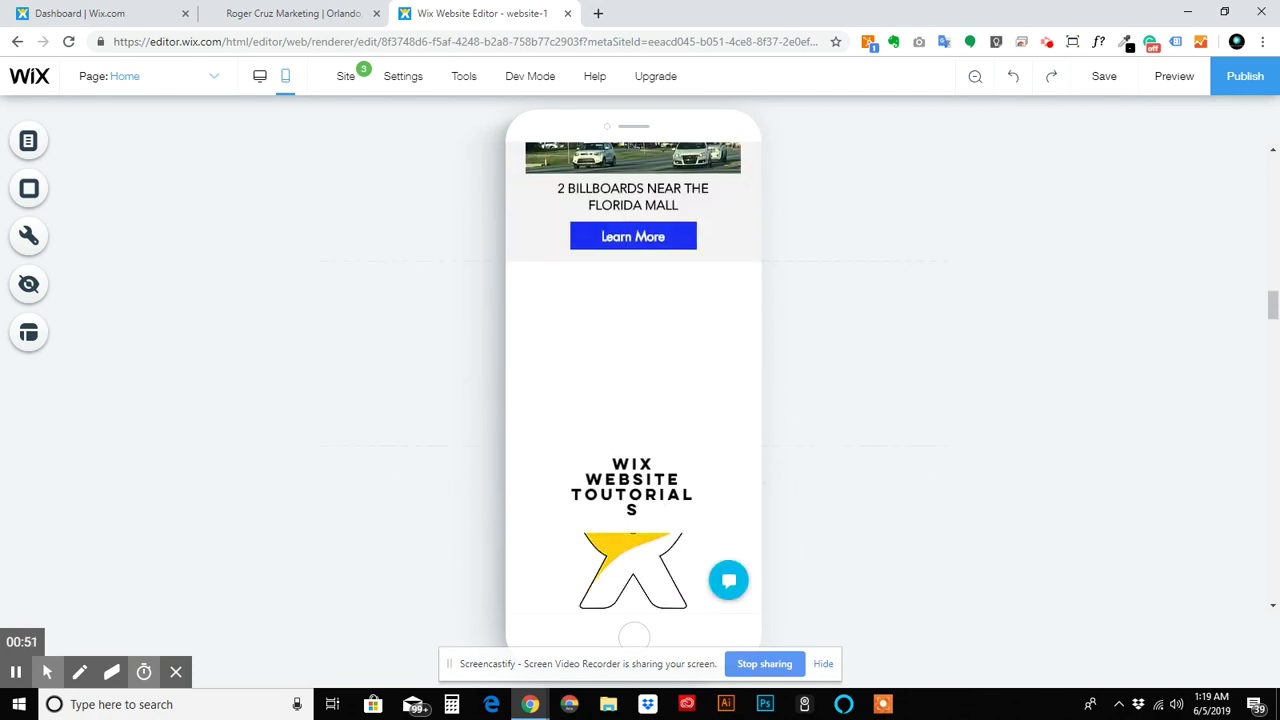
{"action": "scroll", "coordinate": [634, 378], "scroll_direction": "down", "scroll_amount": 7}
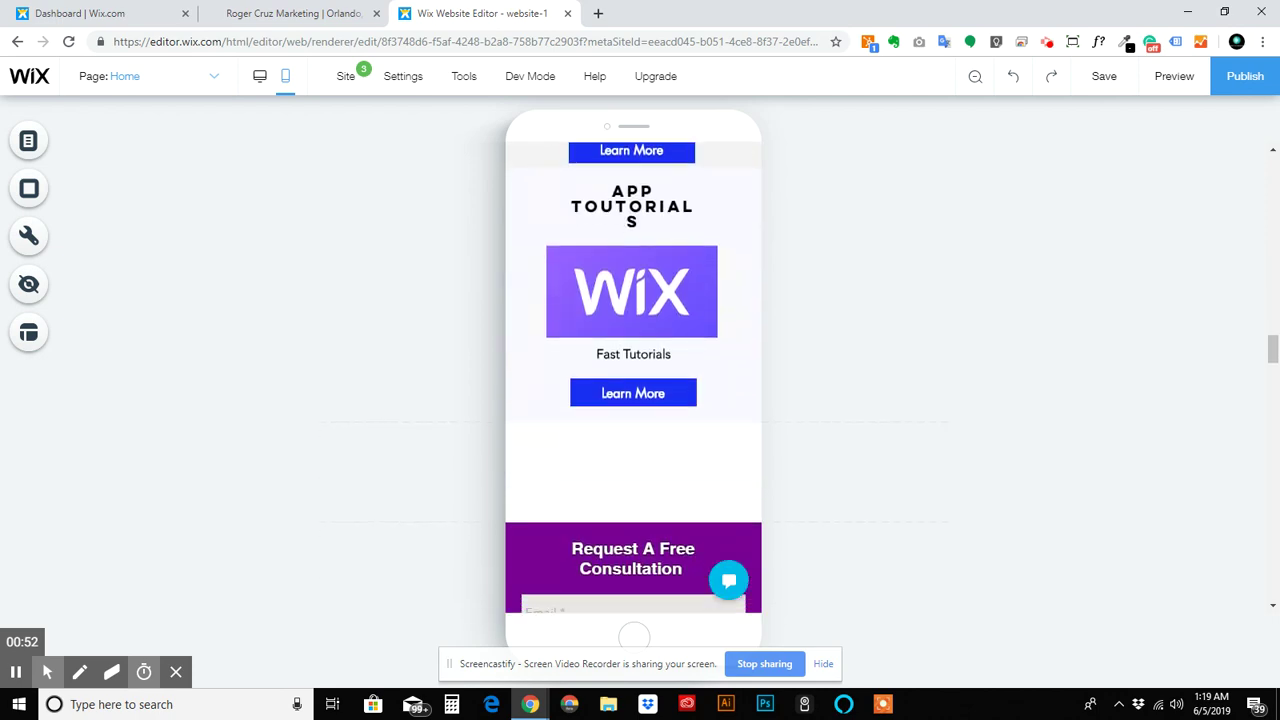
{"action": "scroll", "coordinate": [634, 378], "scroll_direction": "down", "scroll_amount": 8}
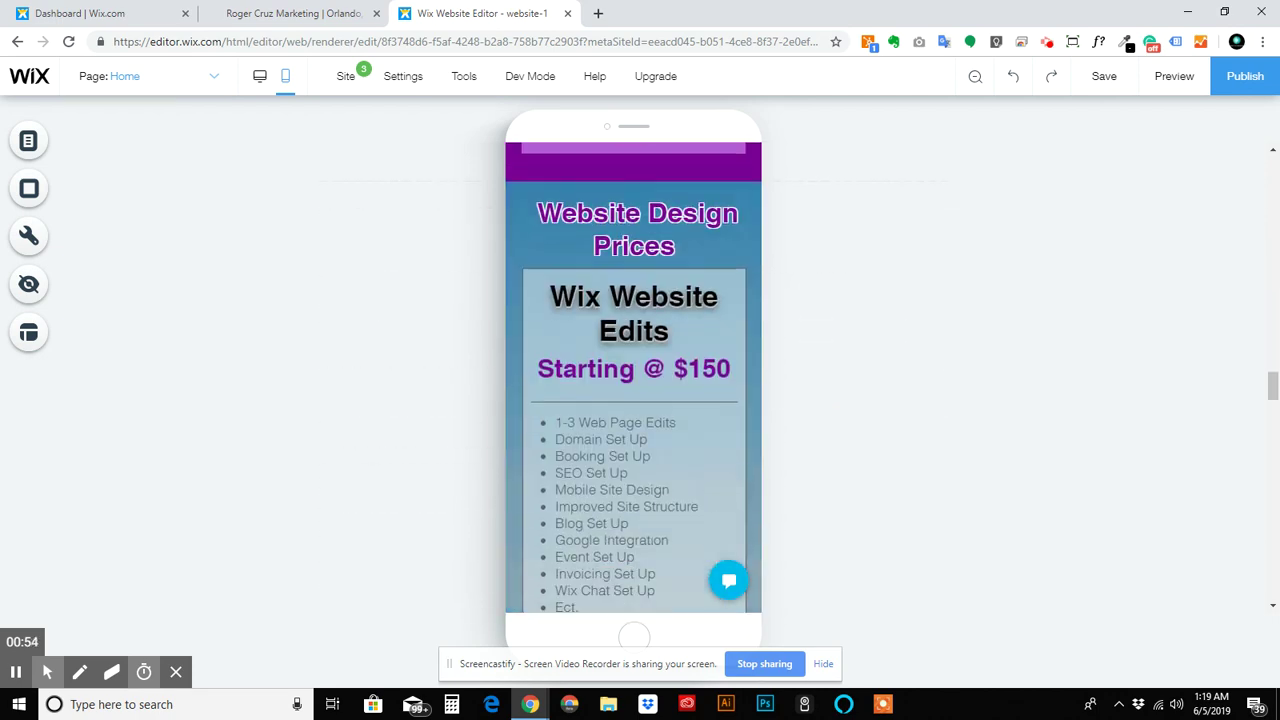
{"action": "scroll", "coordinate": [634, 378], "scroll_direction": "down", "scroll_amount": 8}
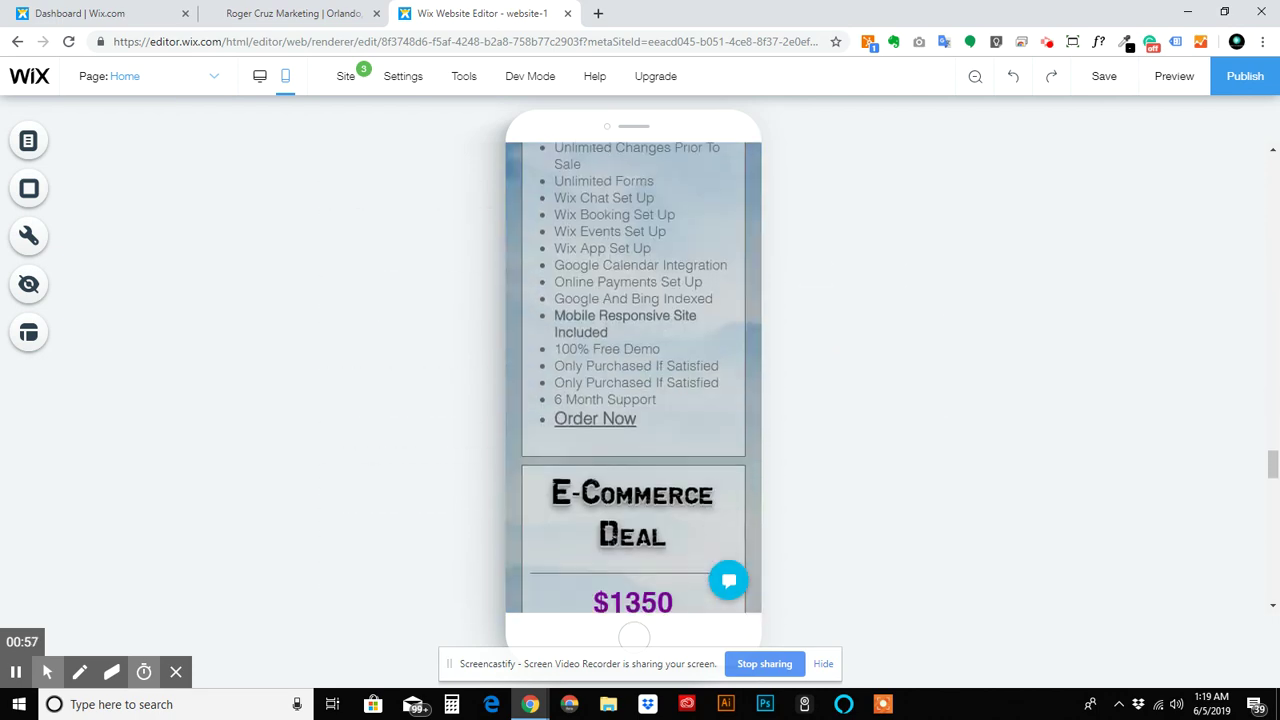
{"action": "scroll", "coordinate": [634, 378], "scroll_direction": "down", "scroll_amount": 8}
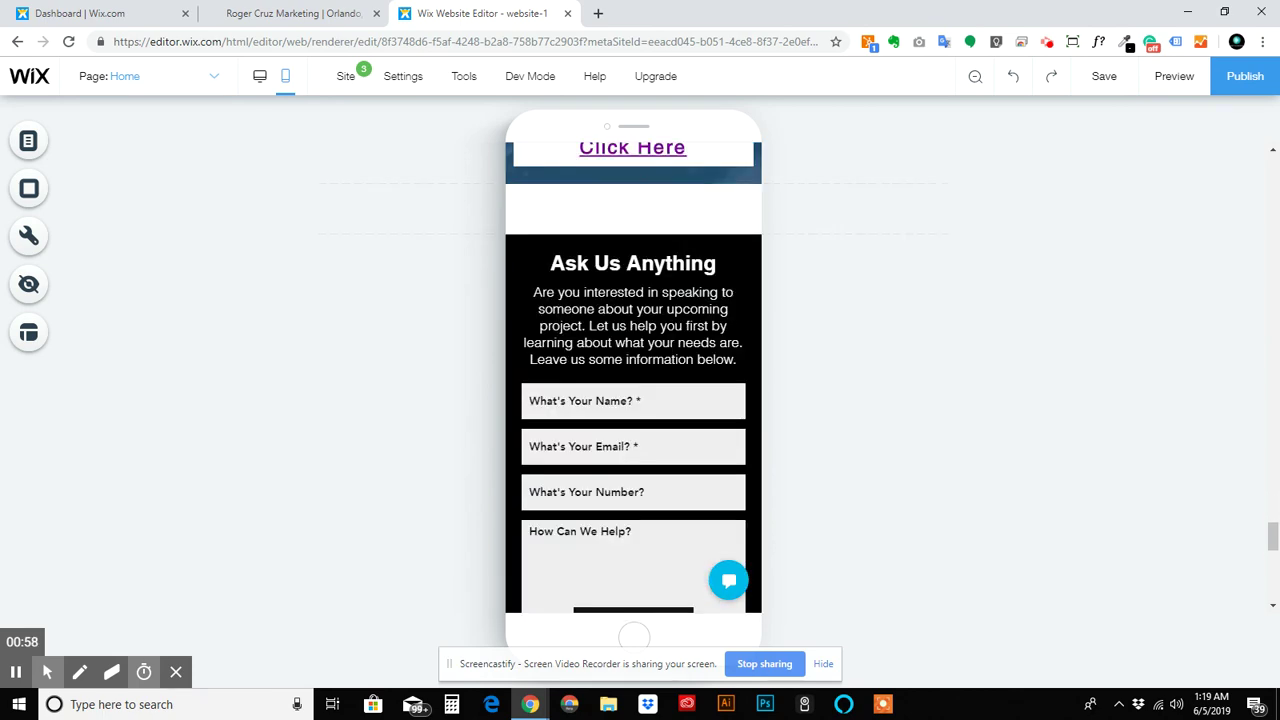
{"action": "scroll", "coordinate": [634, 378], "scroll_direction": "down", "scroll_amount": 3}
{"action": "scroll", "coordinate": [634, 378], "scroll_direction": "up", "scroll_amount": 10}
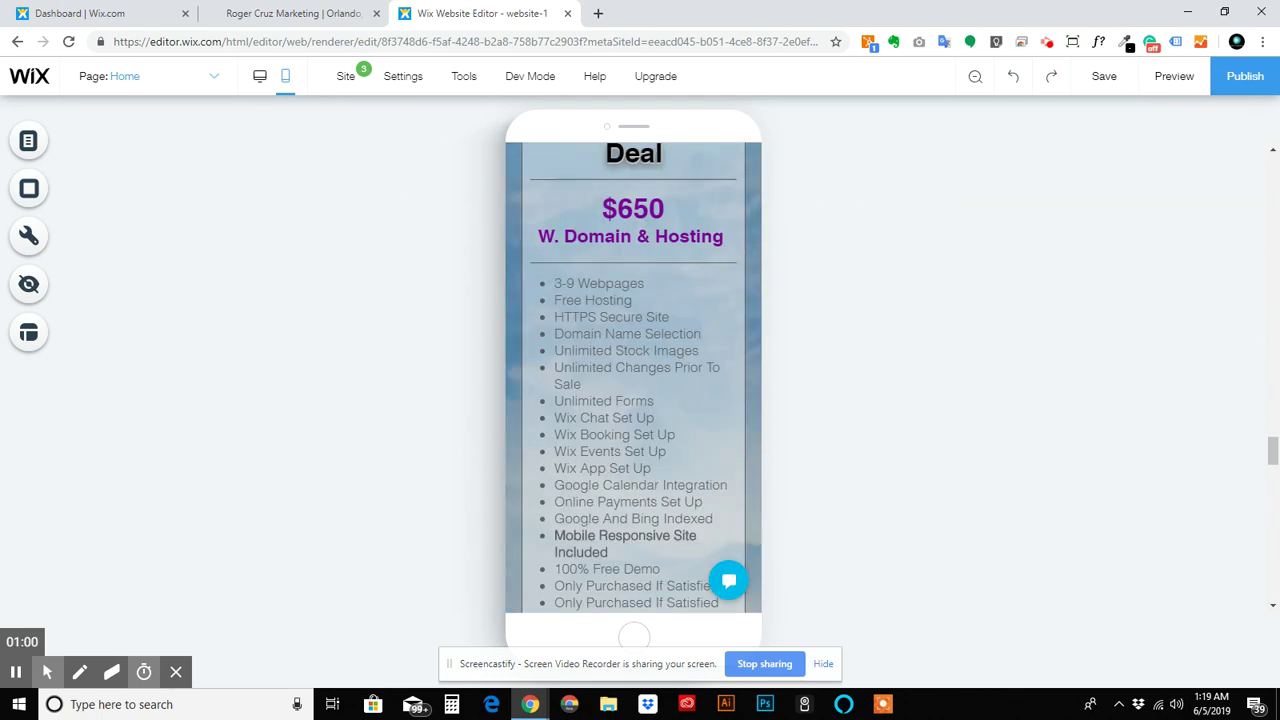
{"action": "scroll", "coordinate": [634, 378], "scroll_direction": "up", "scroll_amount": 15}
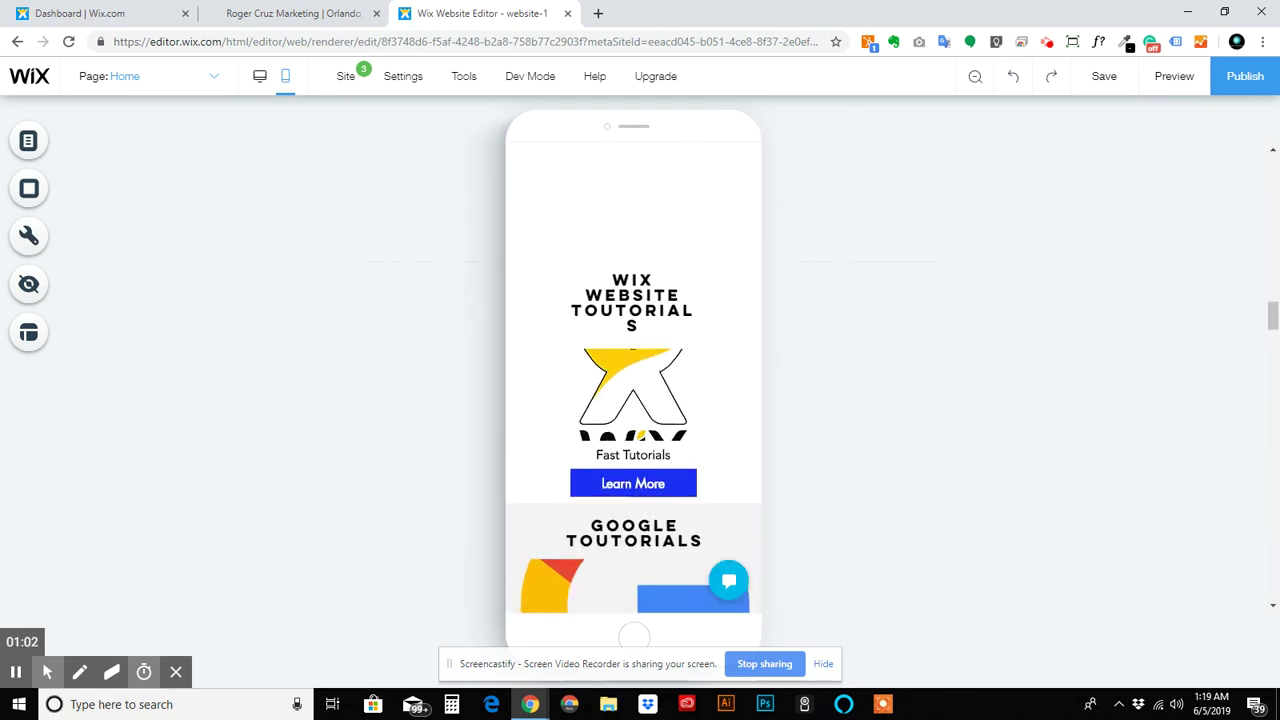
Delete the empty space between the Florida Mall billboard section and the Wix Website Toutorials section.
{"action": "scroll", "coordinate": [634, 378], "scroll_direction": "up", "scroll_amount": 2}
{"action": "mouse_move", "coordinate": [617, 321]}
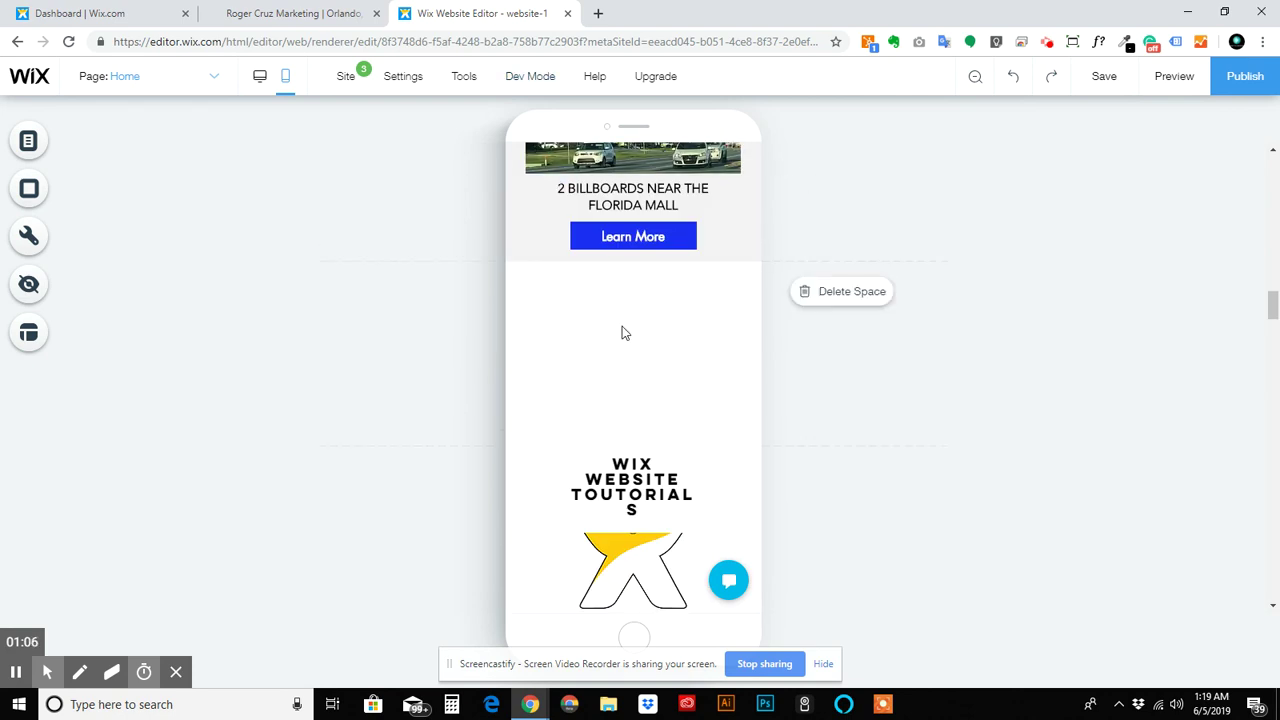
{"action": "scroll", "coordinate": [603, 331], "scroll_direction": "up", "scroll_amount": 2}
{"action": "scroll", "coordinate": [634, 378], "scroll_direction": "down", "scroll_amount": 2}
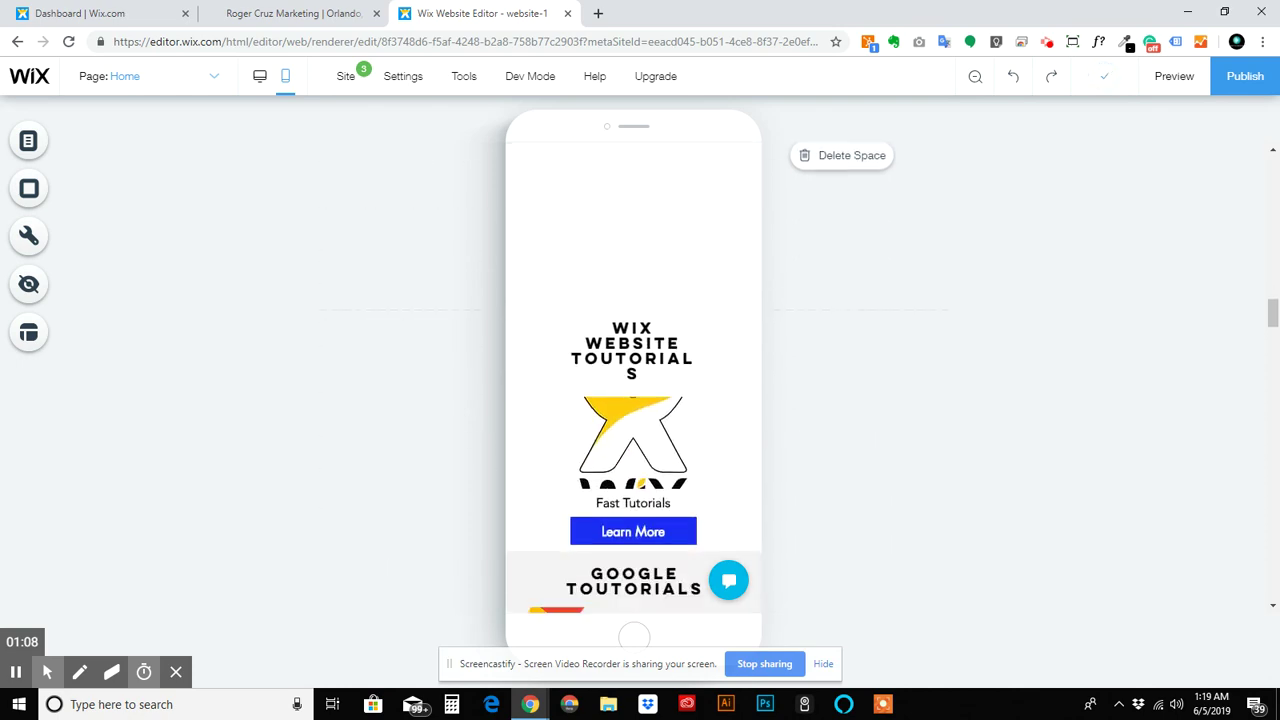
{"action": "scroll", "coordinate": [634, 378], "scroll_direction": "up", "scroll_amount": 4}
{"action": "scroll", "coordinate": [634, 378], "scroll_direction": "down", "scroll_amount": 3}
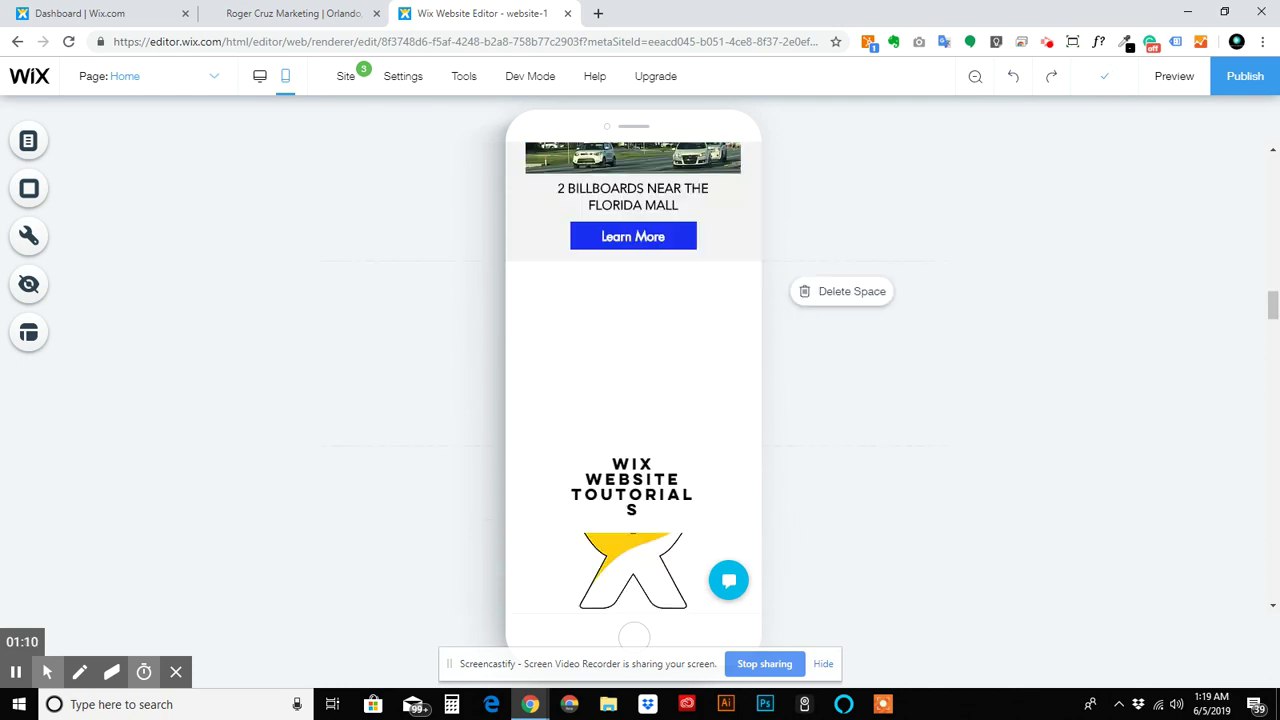
{"action": "scroll", "coordinate": [657, 343], "scroll_direction": "down", "scroll_amount": 4}
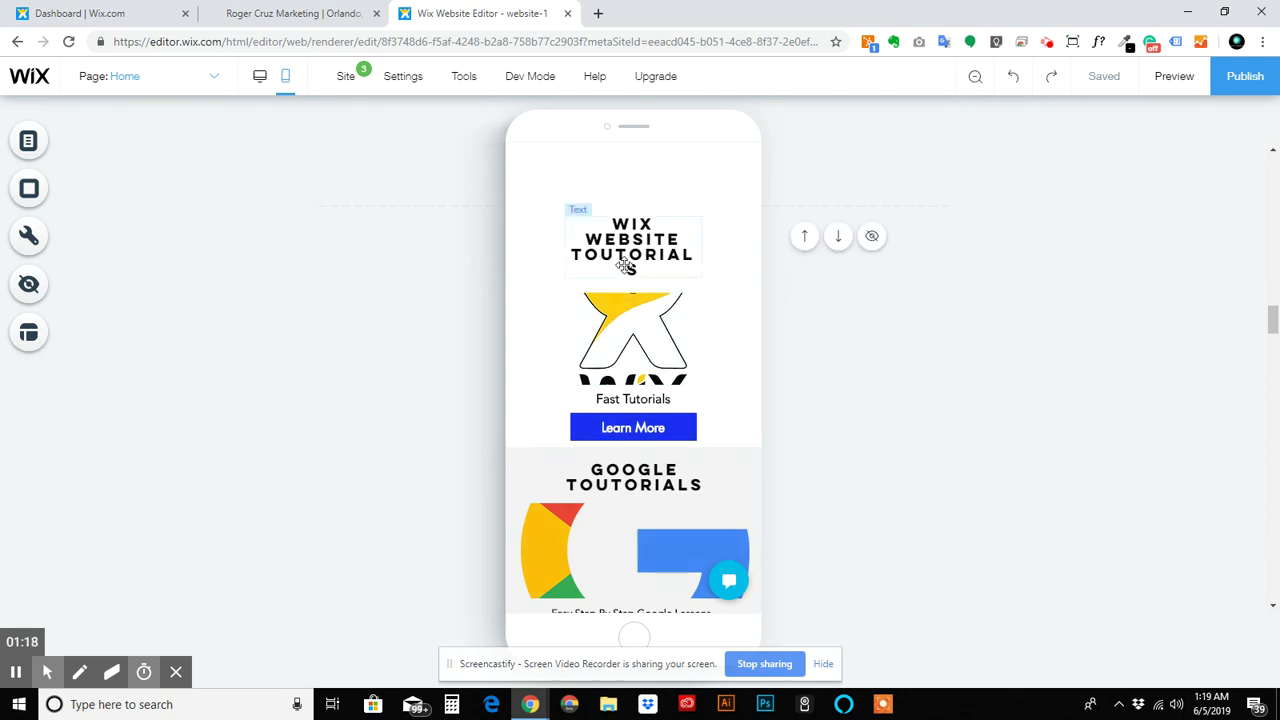
{"action": "scroll", "coordinate": [628, 296], "scroll_direction": "down", "scroll_amount": 8}
{"action": "scroll", "coordinate": [628, 455], "scroll_direction": "down", "scroll_amount": 3}
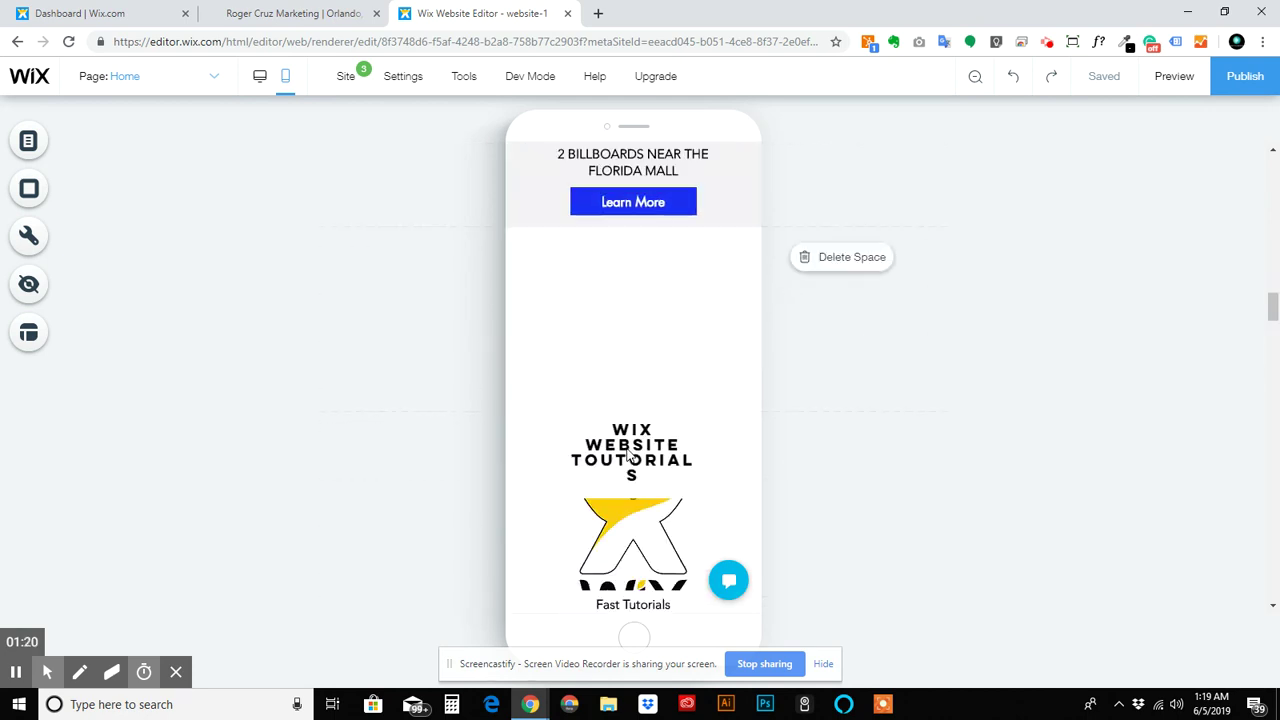
{"action": "left_click", "coordinate": [638, 274]}
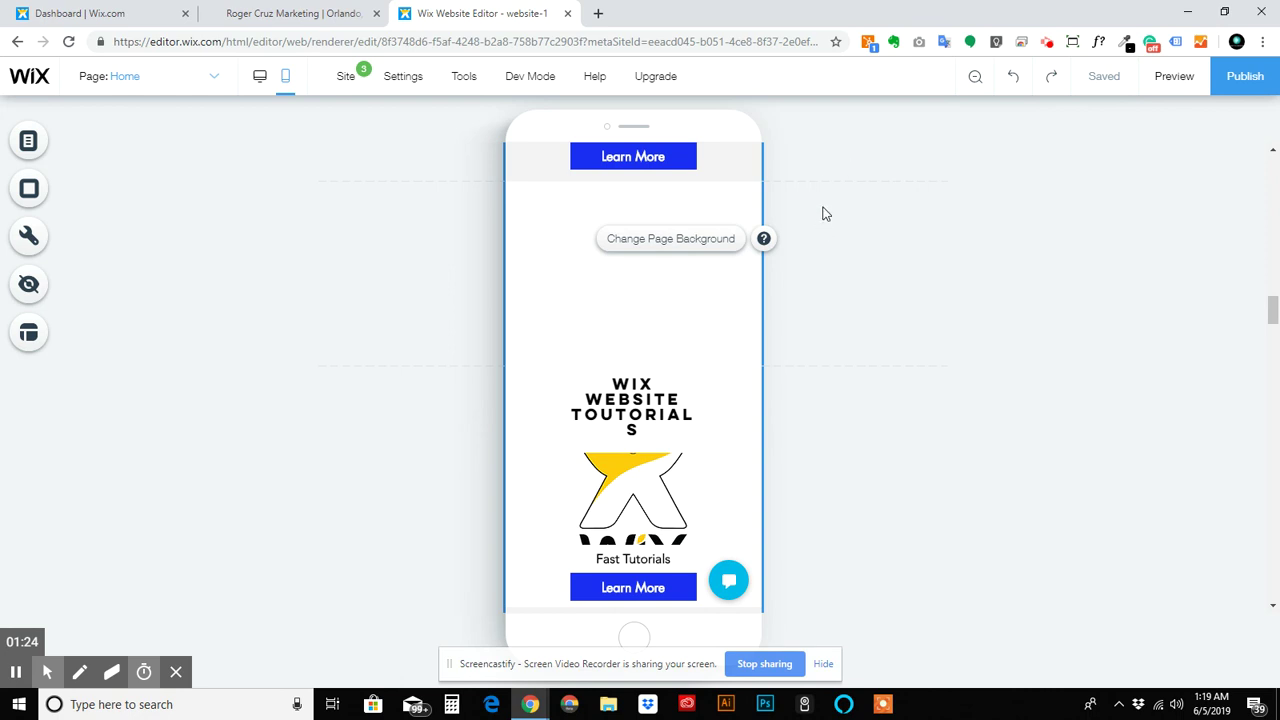
{"action": "left_click", "coordinate": [826, 216]}
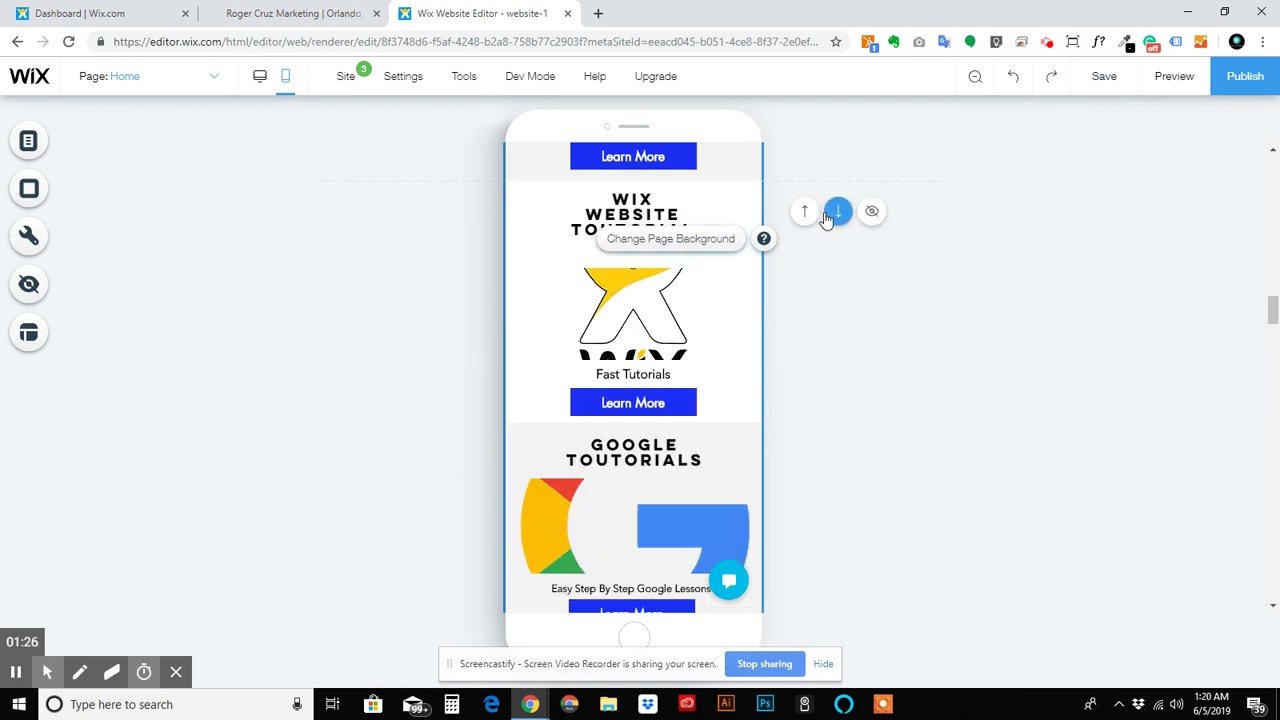
Widen the Wix Website Toutorials heading's text box so the text wraps onto two lines, centred in its column.
{"action": "left_click", "coordinate": [616, 205]}
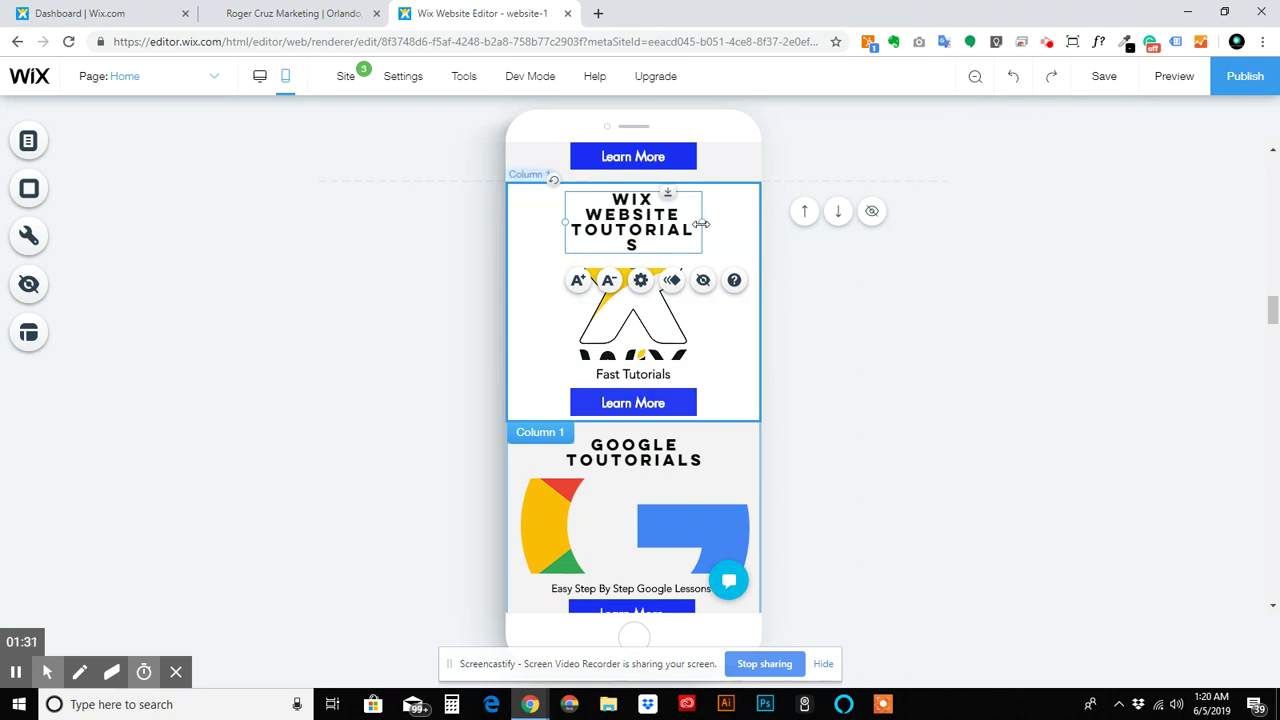
{"action": "left_click_drag", "start_coordinate": [718, 224], "coordinate": [742, 222]}
{"action": "left_click_drag", "start_coordinate": [565, 209], "coordinate": [624, 212]}
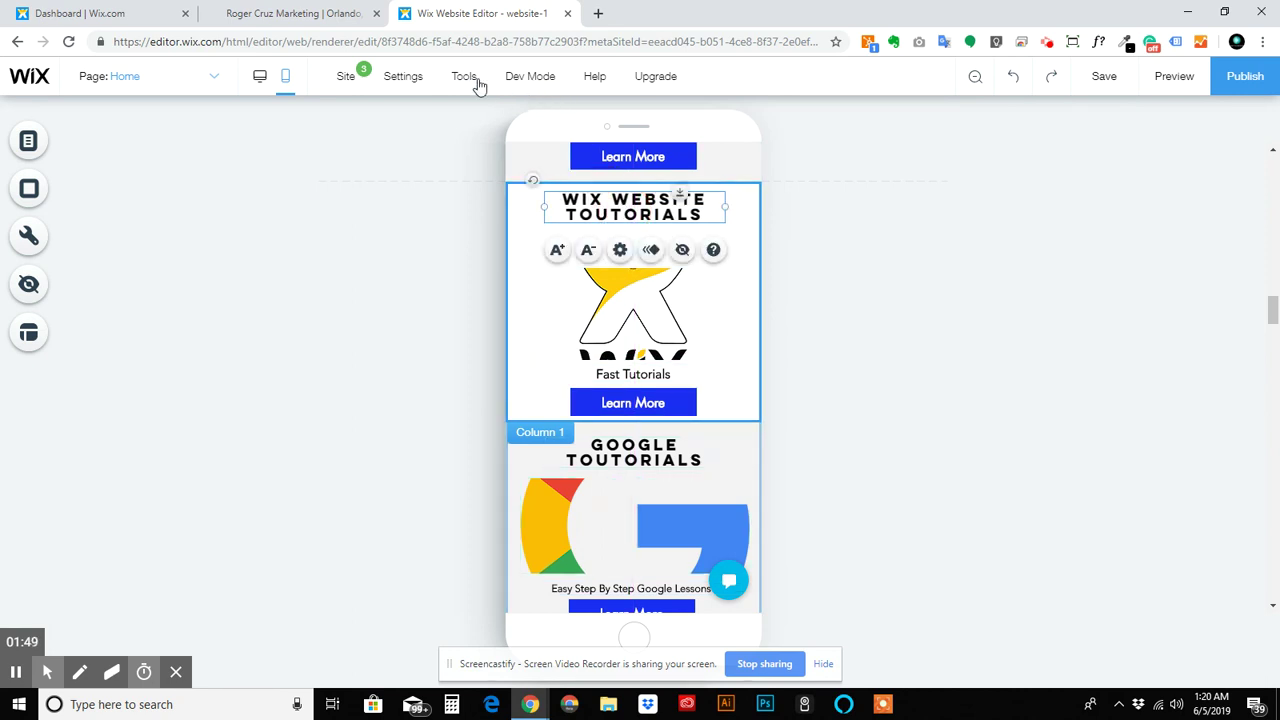
{"action": "left_click", "coordinate": [477, 81]}
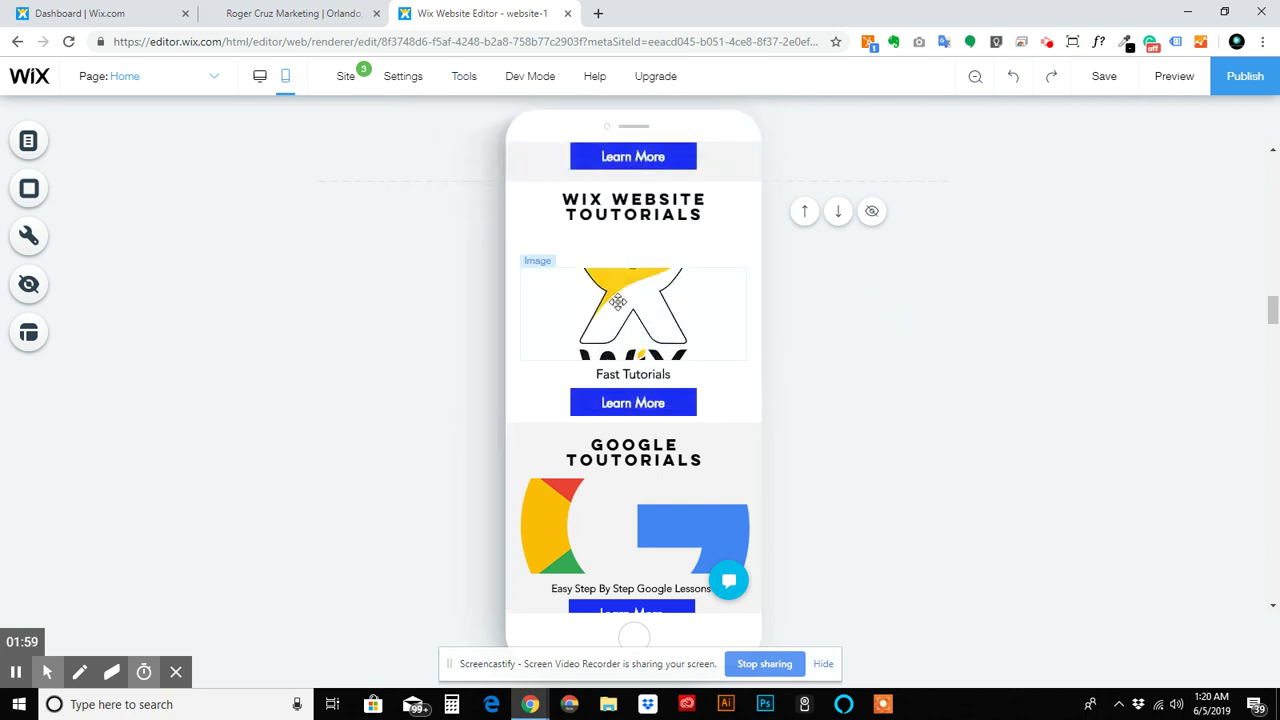
Extend the crop of the Wix logo image upward and downward to include the whole logo, and apply it.
{"action": "left_click", "coordinate": [612, 296]}
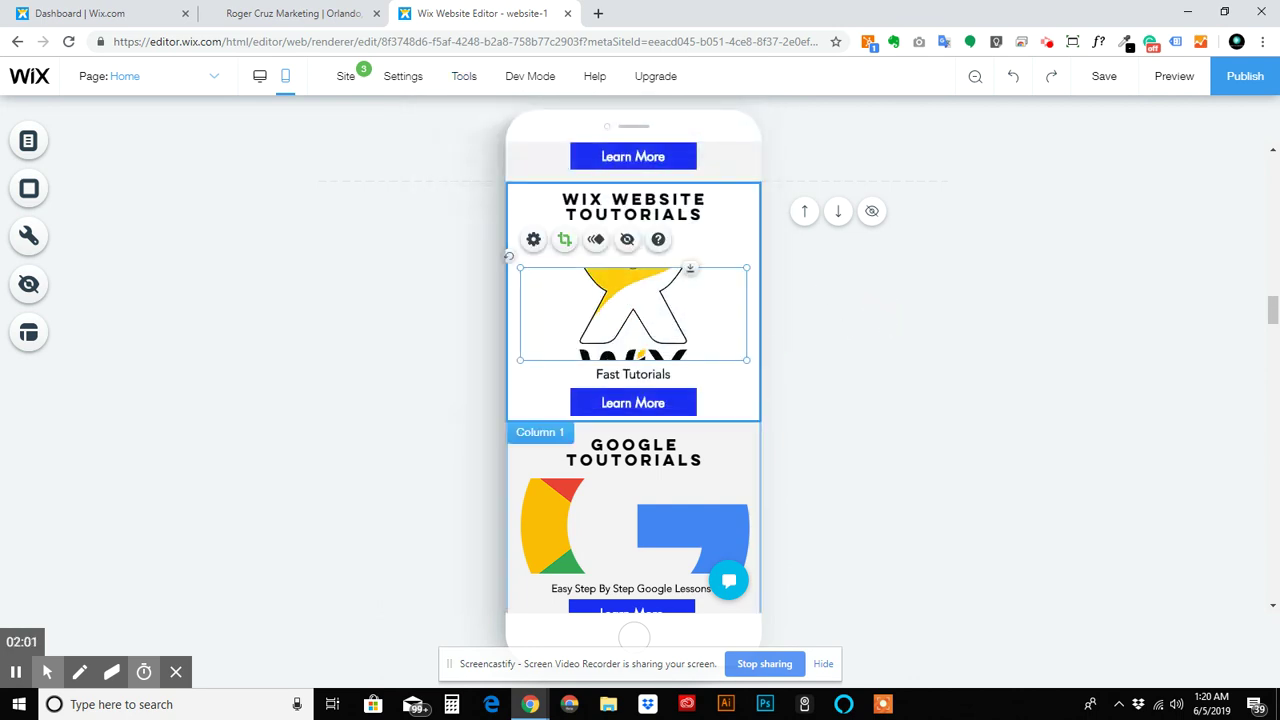
{"action": "double_click", "coordinate": [620, 304]}
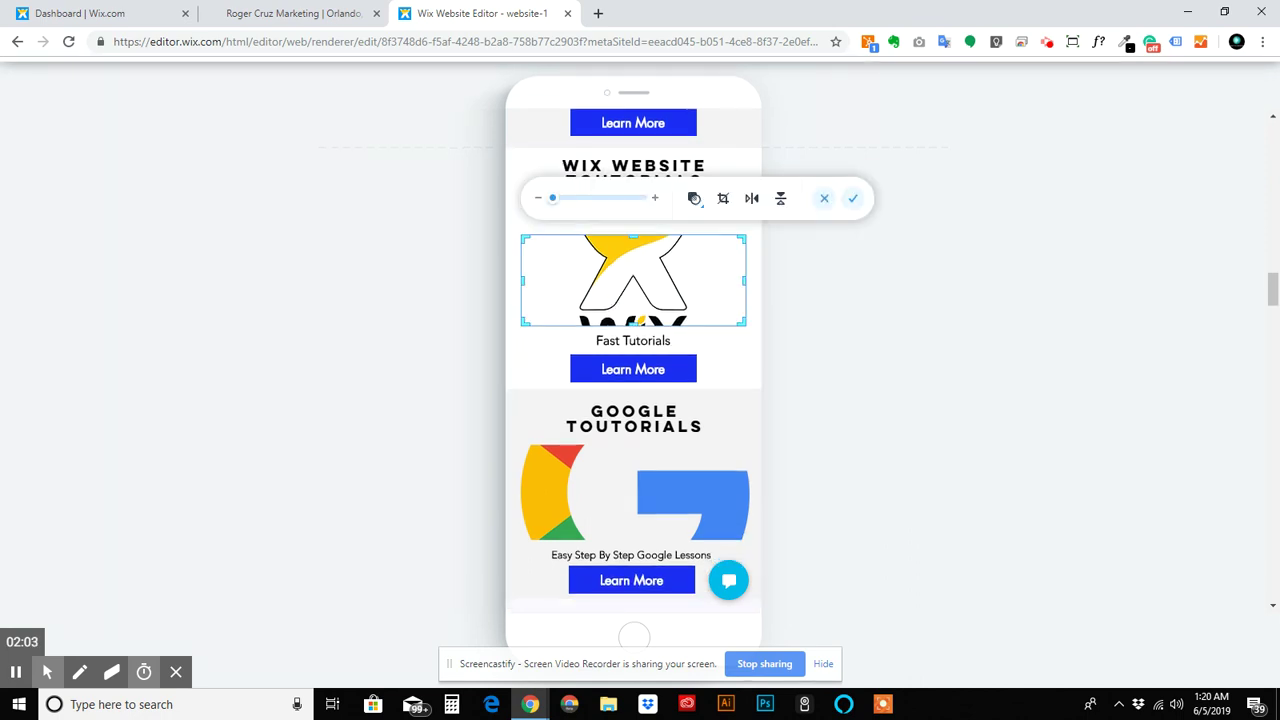
{"action": "left_click_drag", "start_coordinate": [633, 236], "coordinate": [634, 166]}
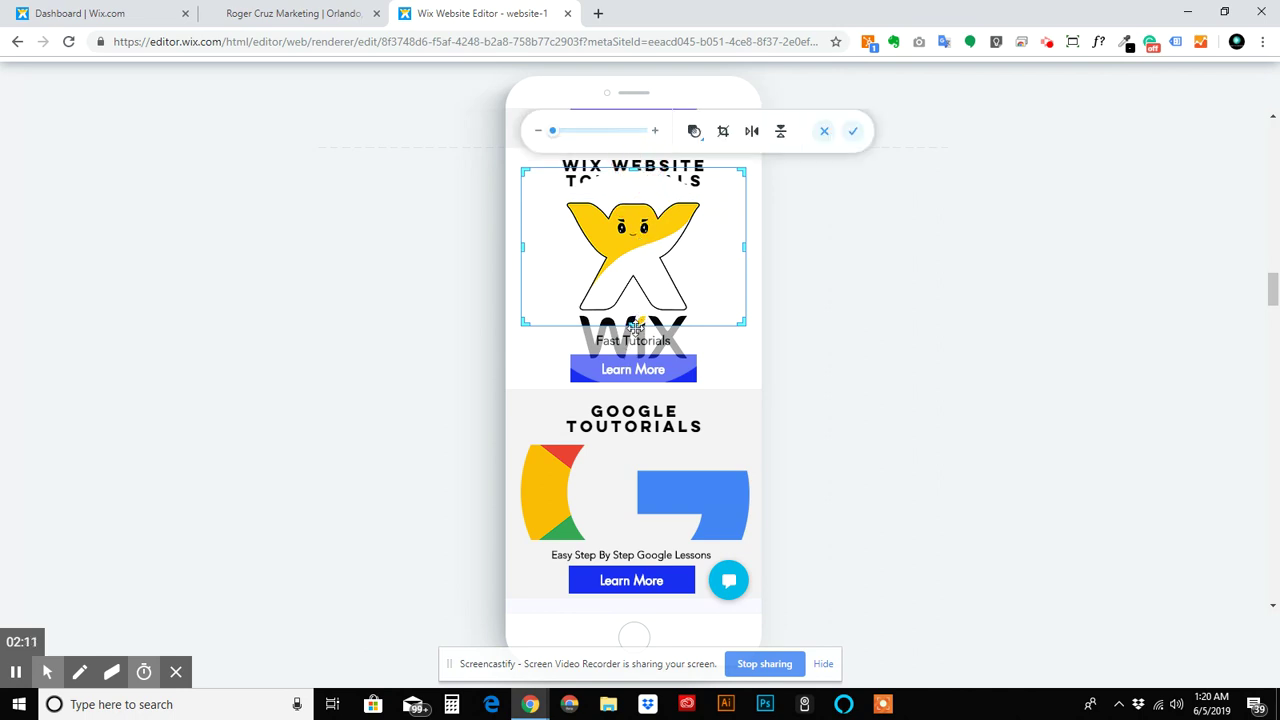
{"action": "left_click_drag", "start_coordinate": [633, 323], "coordinate": [634, 424]}
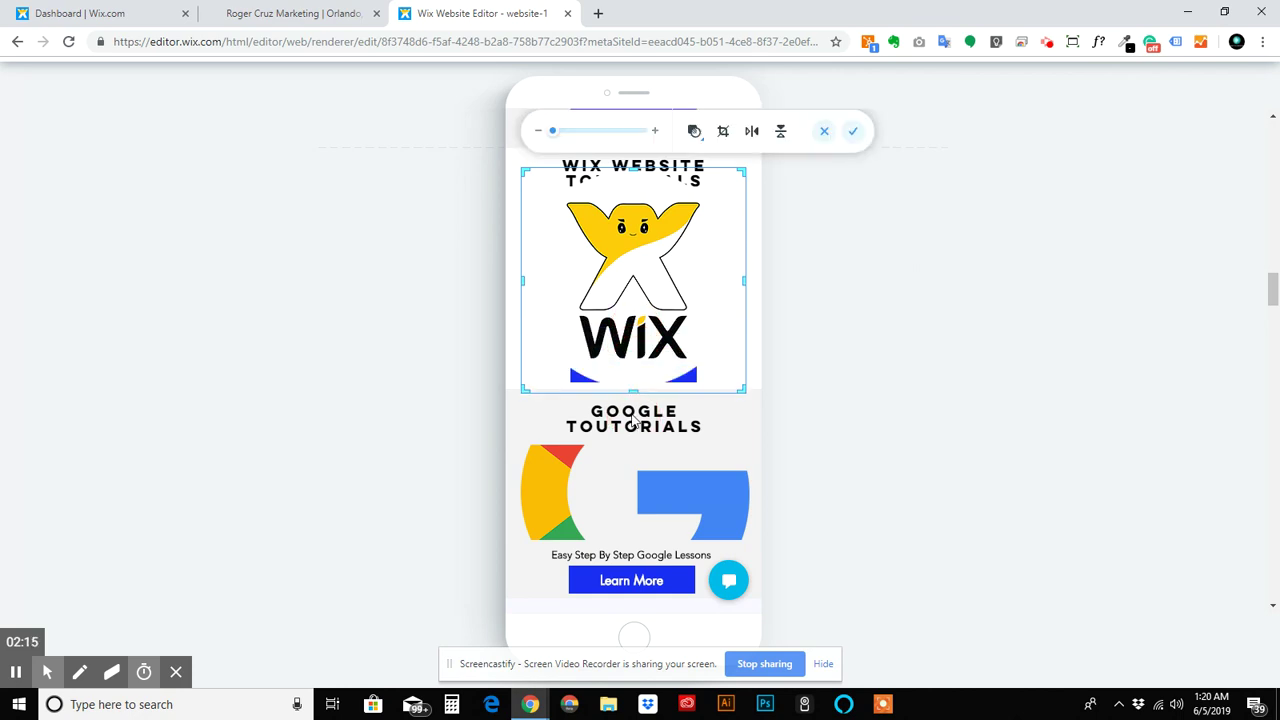
{"action": "left_click", "coordinate": [855, 135]}
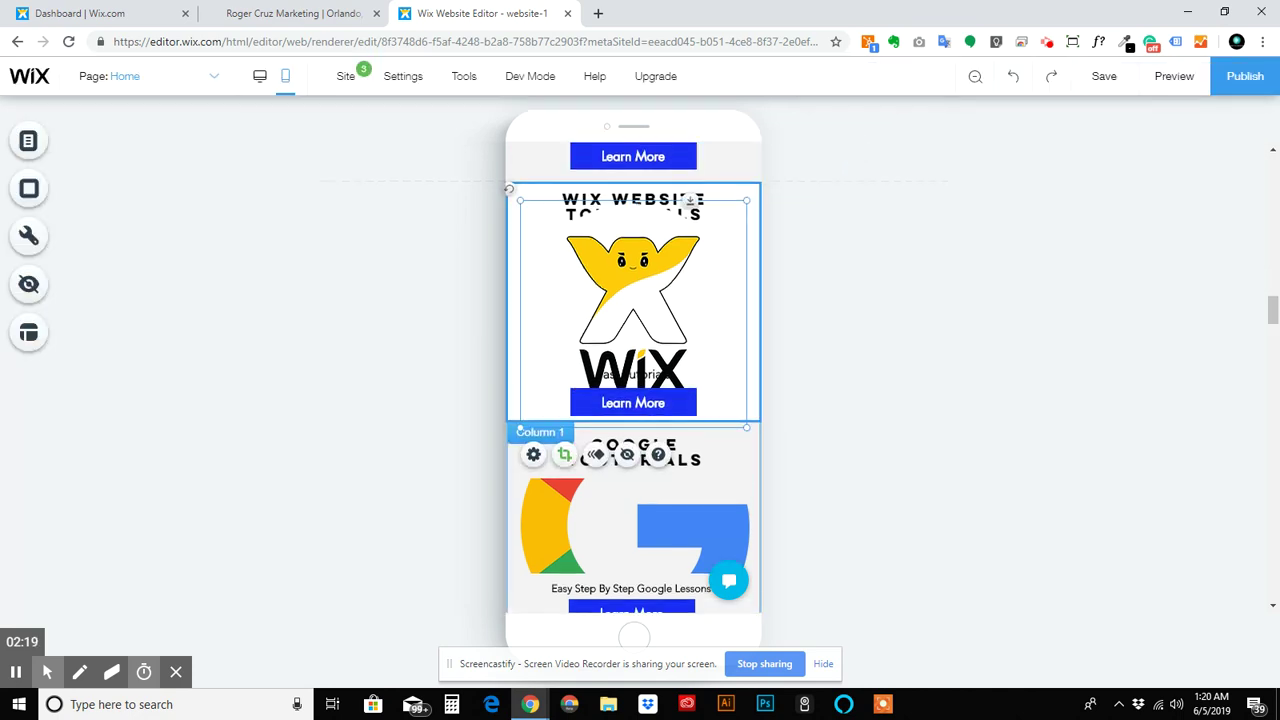
Shrink the Wix logo image and centre it in its column between the Wix Website Toutorials heading and the Learn More button.
{"action": "mouse_move", "coordinate": [590, 250]}
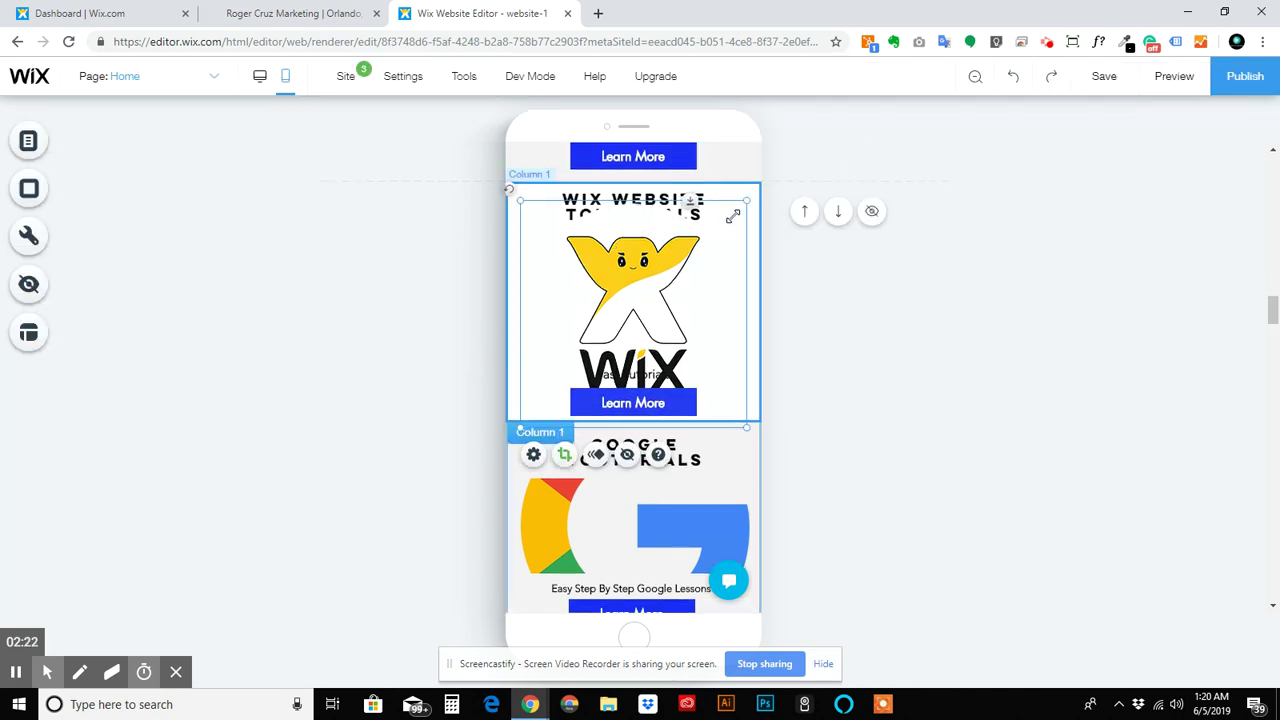
{"action": "left_click_drag", "start_coordinate": [747, 200], "coordinate": [638, 285]}
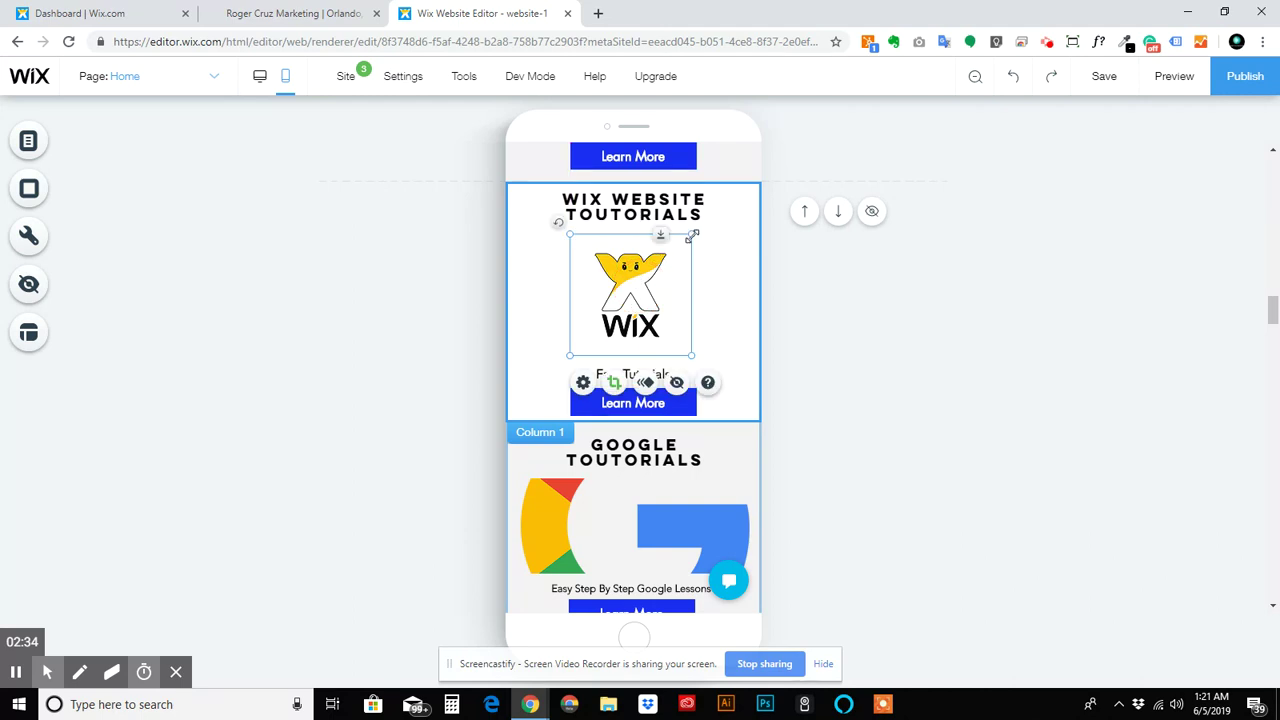
{"action": "left_click_drag", "start_coordinate": [693, 234], "coordinate": [751, 231]}
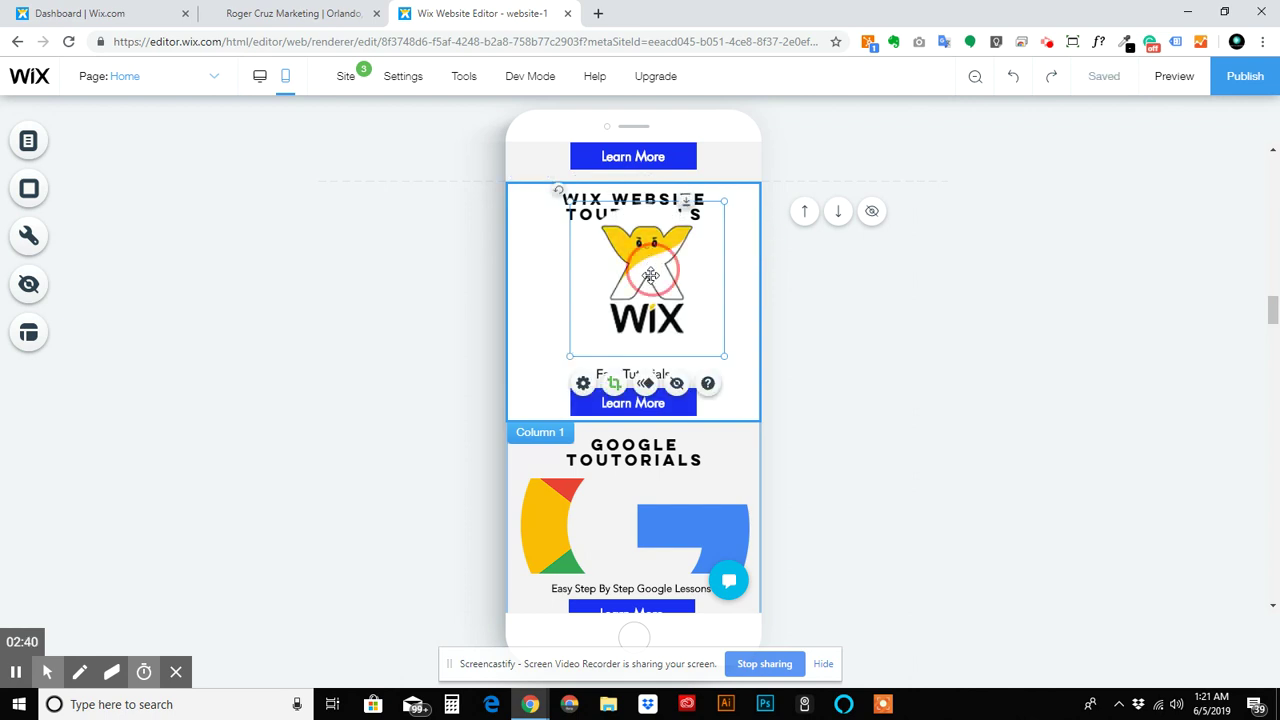
{"action": "mouse_move", "coordinate": [650, 275]}
{"action": "left_mouse_down"}
{"action": "mouse_move", "coordinate": [650, 288]}
{"action": "mouse_move", "coordinate": [637, 281]}
{"action": "left_mouse_up"}
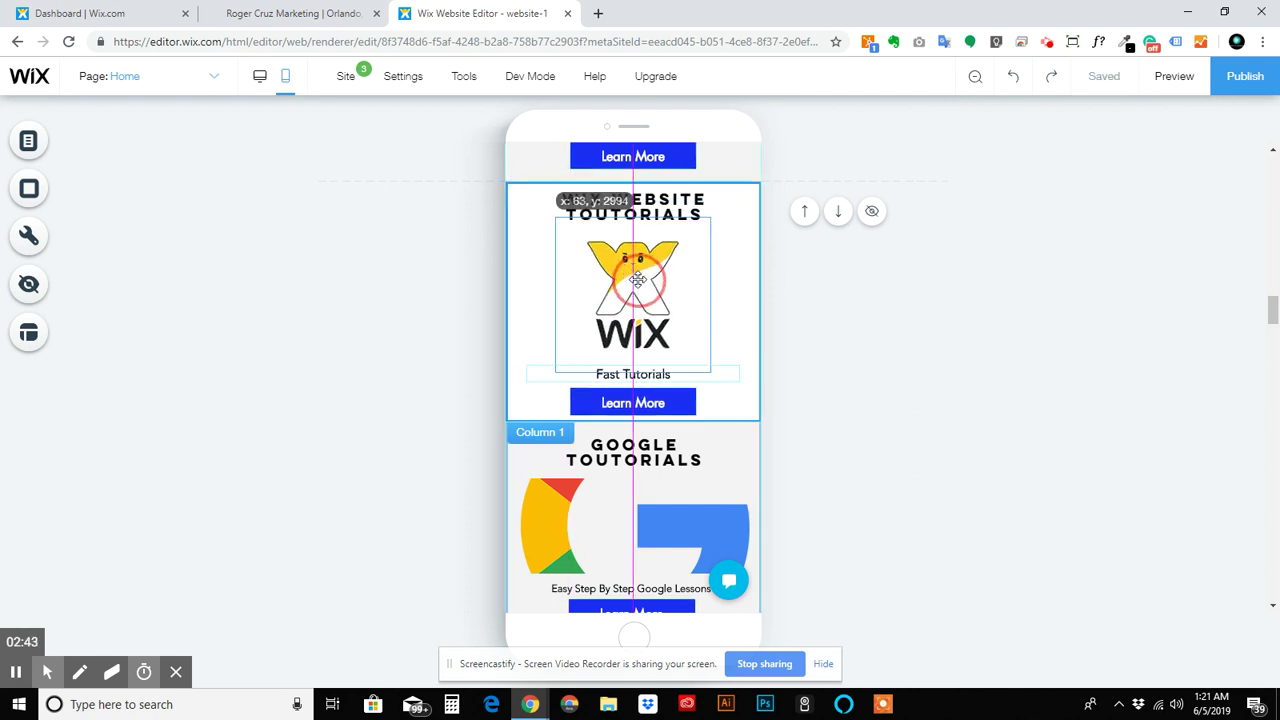
{"action": "left_click_drag", "start_coordinate": [555, 370], "coordinate": [541, 373]}
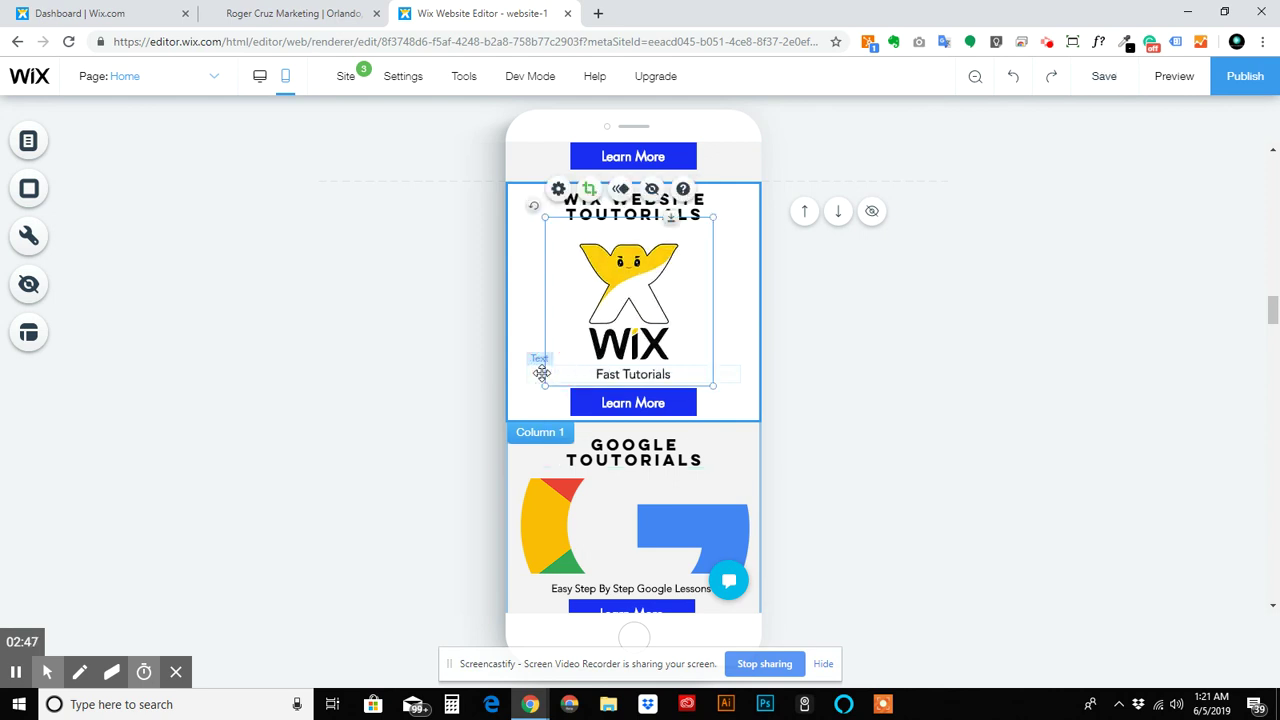
{"action": "left_click_drag", "start_coordinate": [638, 283], "coordinate": [636, 302]}
{"action": "left_click_drag", "start_coordinate": [667, 244], "coordinate": [729, 222]}
{"action": "left_click", "coordinate": [712, 233]}
{"action": "left_click_drag", "start_coordinate": [644, 291], "coordinate": [644, 287]}
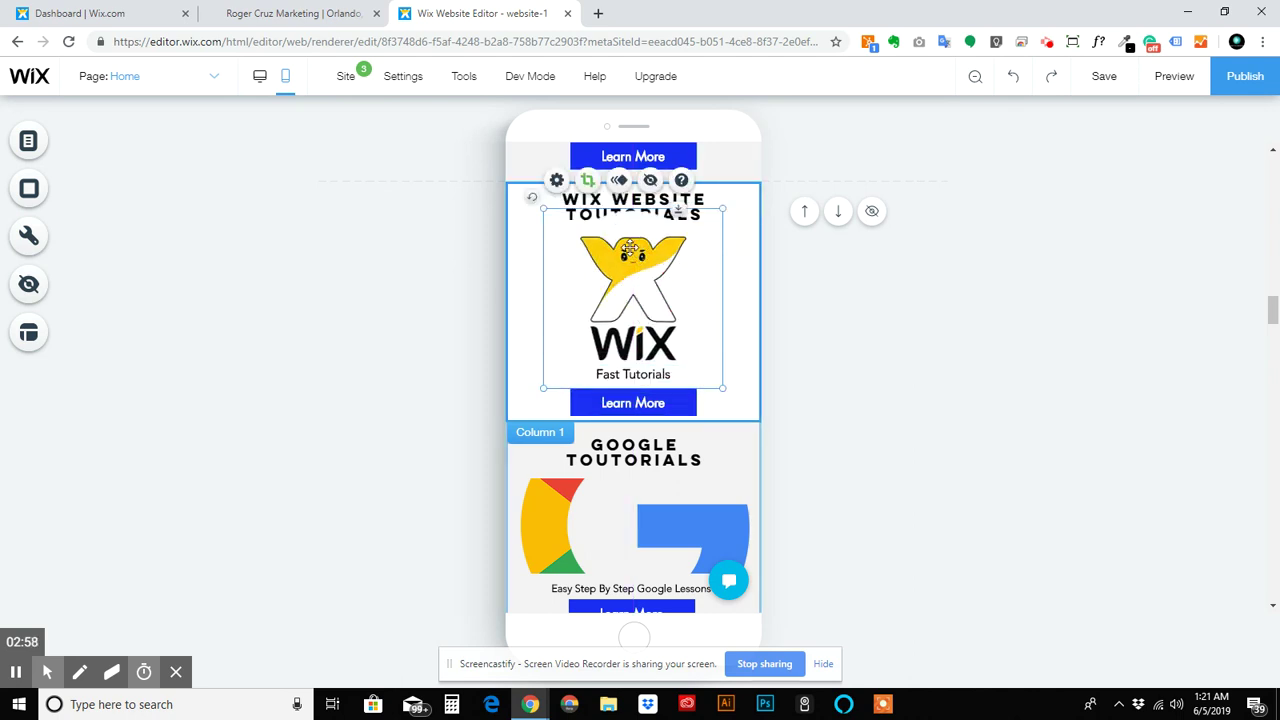
Crop the Wix logo image closer to the logo on all four sides to clear the heading and the Fast Tutorials text, and apply it.
{"action": "double_click", "coordinate": [607, 278]}
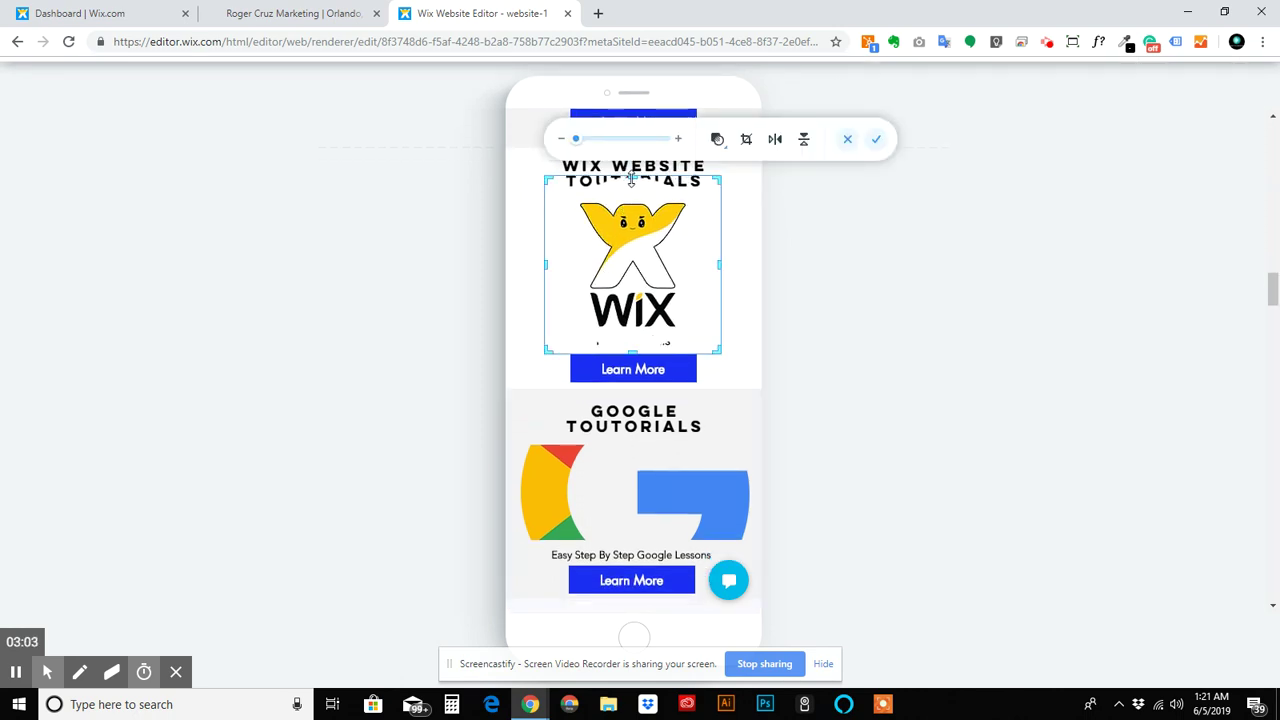
{"action": "left_click_drag", "start_coordinate": [632, 177], "coordinate": [634, 196]}
{"action": "left_click_drag", "start_coordinate": [633, 350], "coordinate": [633, 330]}
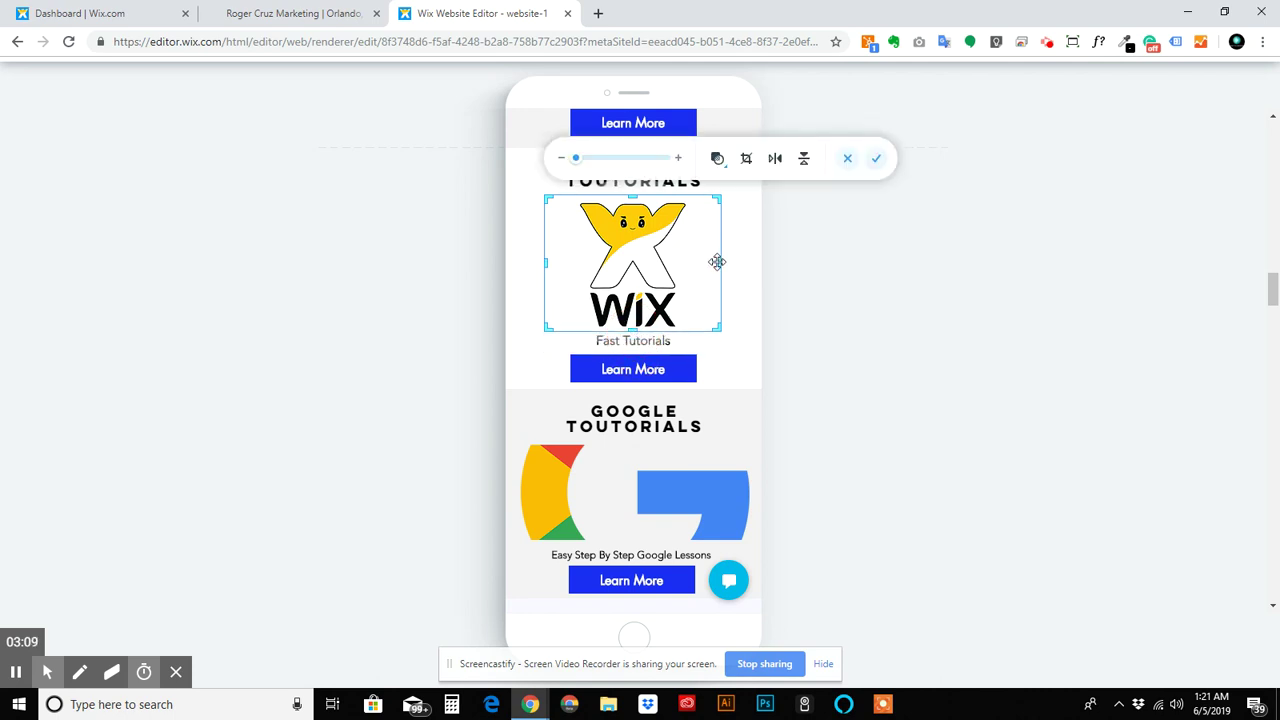
{"action": "left_click_drag", "start_coordinate": [717, 261], "coordinate": [698, 261]}
{"action": "left_click_drag", "start_coordinate": [545, 262], "coordinate": [576, 273]}
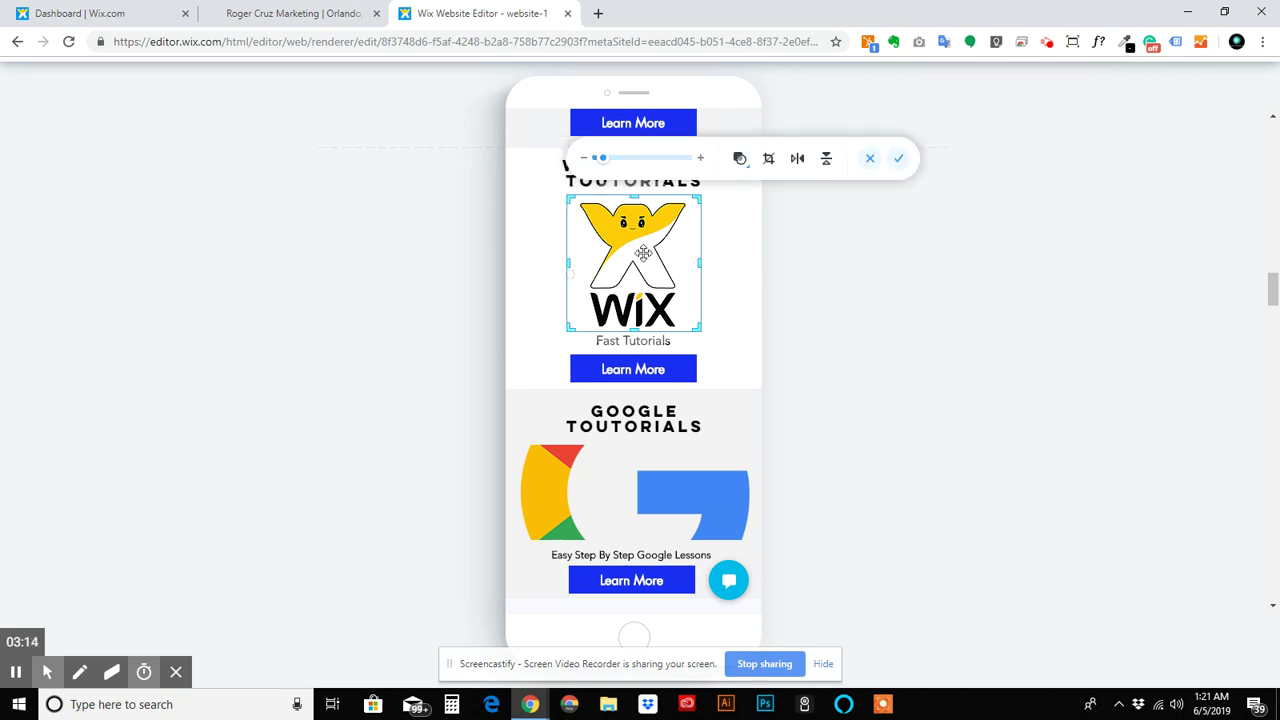
{"action": "left_click", "coordinate": [897, 161]}
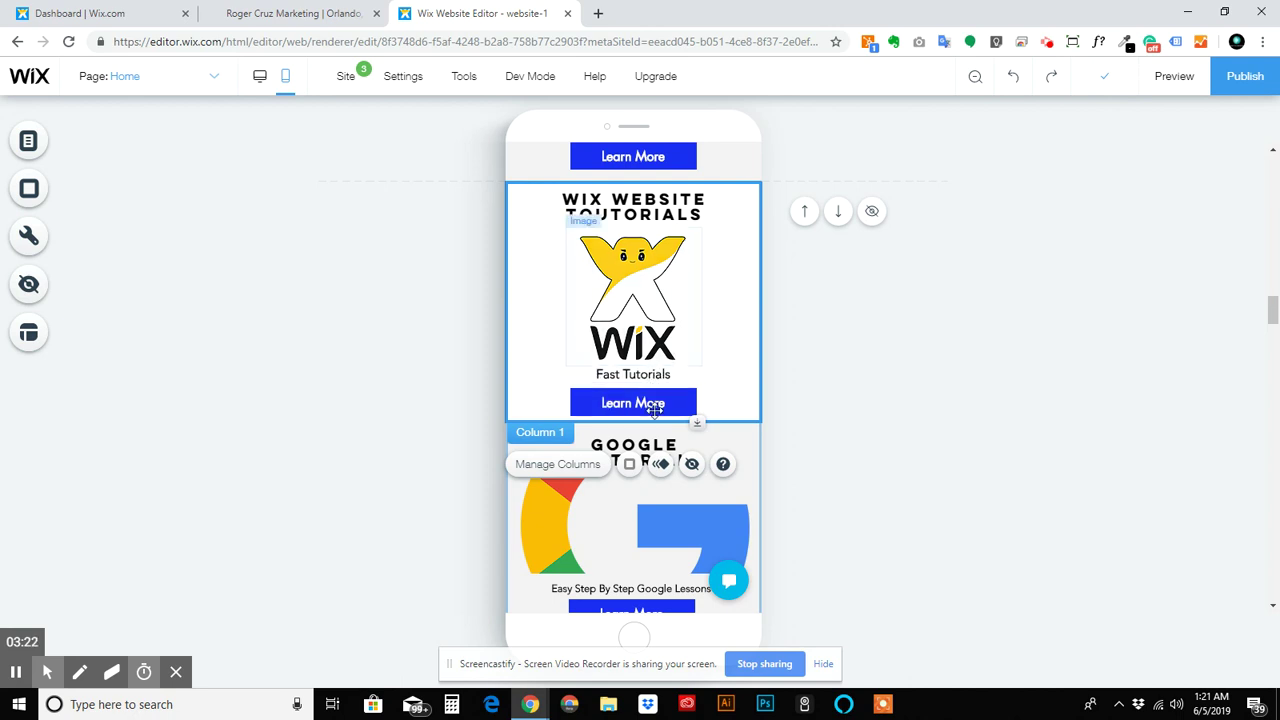
Extend the crop of the Google logo image upward and downward to include the whole G, and apply it.
{"action": "scroll", "coordinate": [651, 406], "scroll_direction": "down", "scroll_amount": 3}
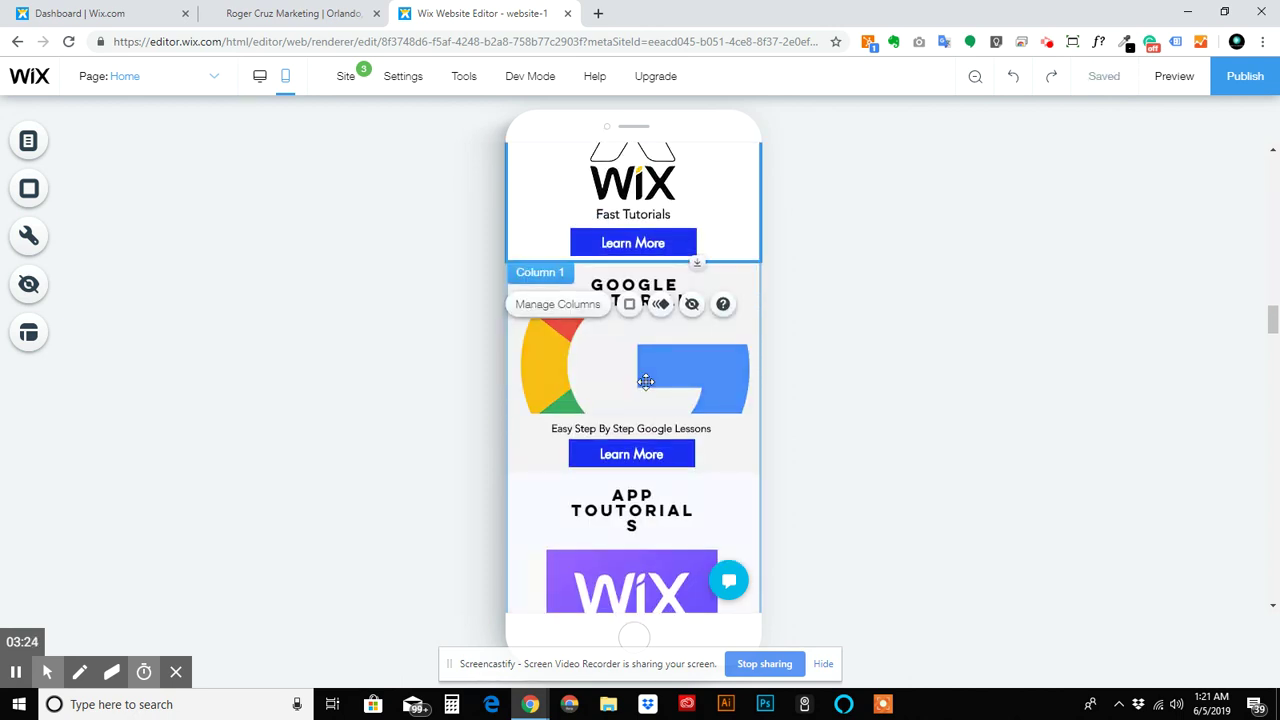
{"action": "left_click", "coordinate": [646, 381]}
{"action": "left_click", "coordinate": [646, 381]}
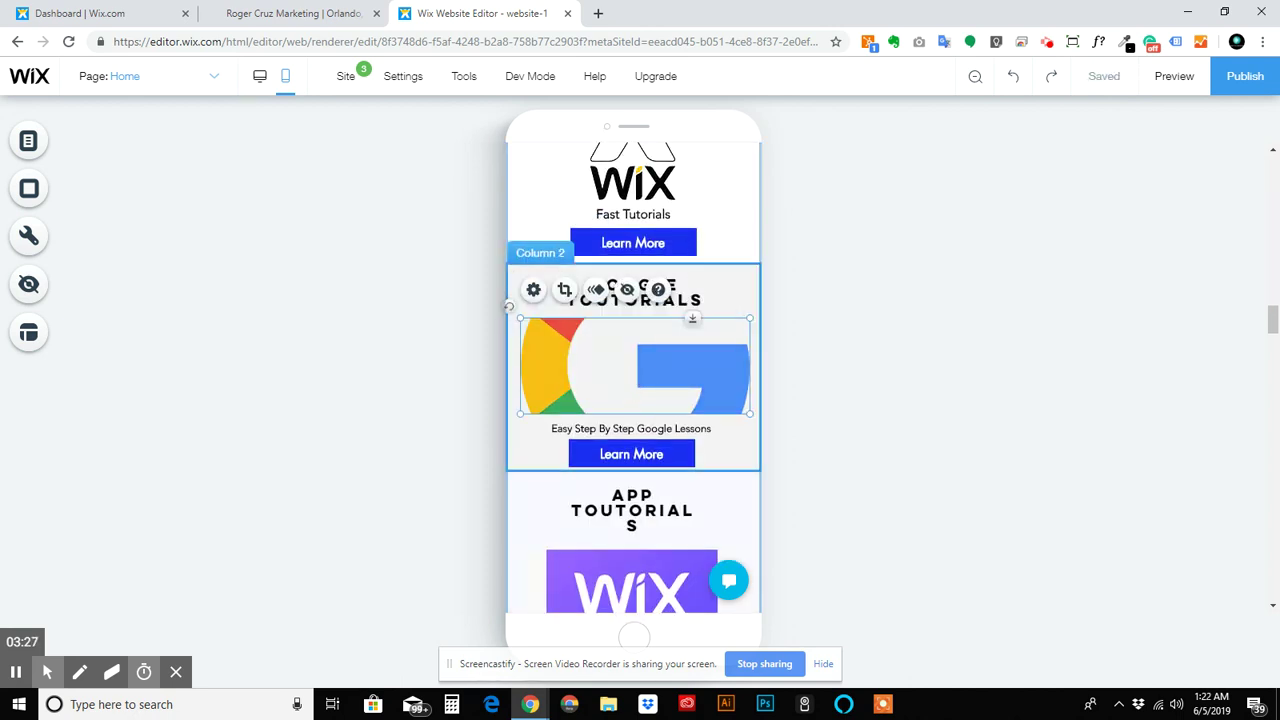
{"action": "double_click", "coordinate": [638, 348]}
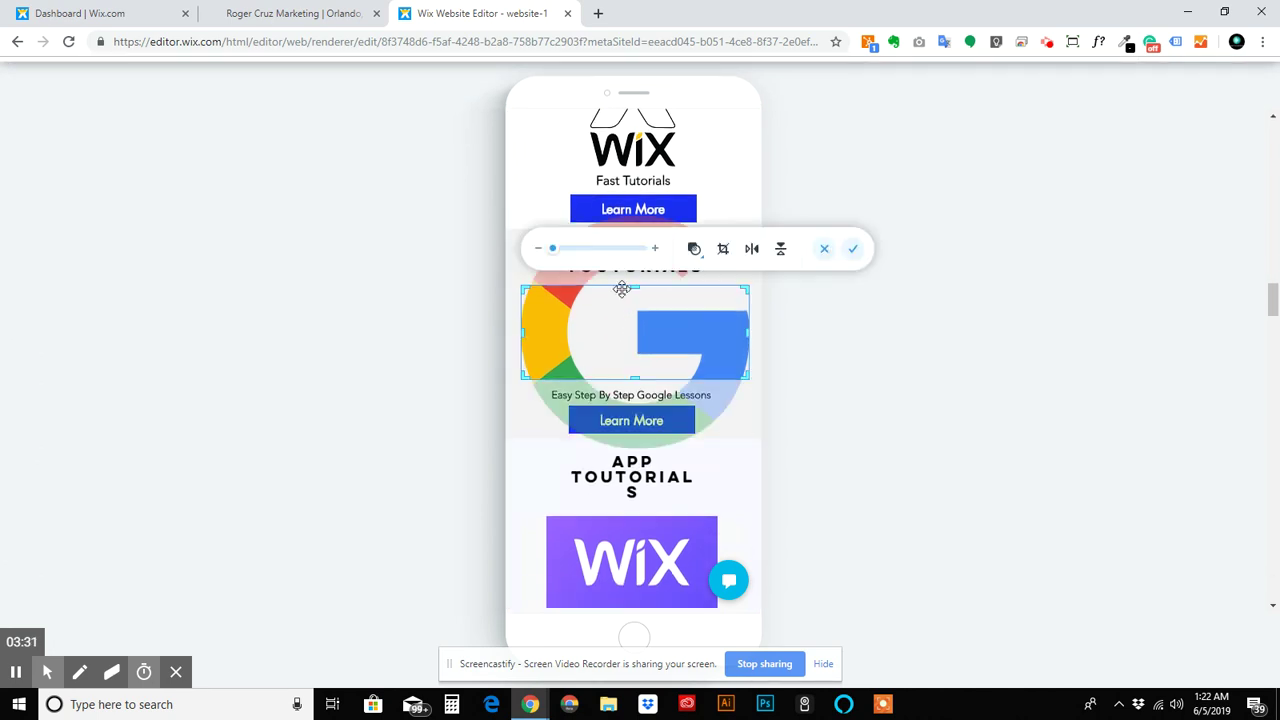
{"action": "left_click_drag", "start_coordinate": [635, 287], "coordinate": [636, 216]}
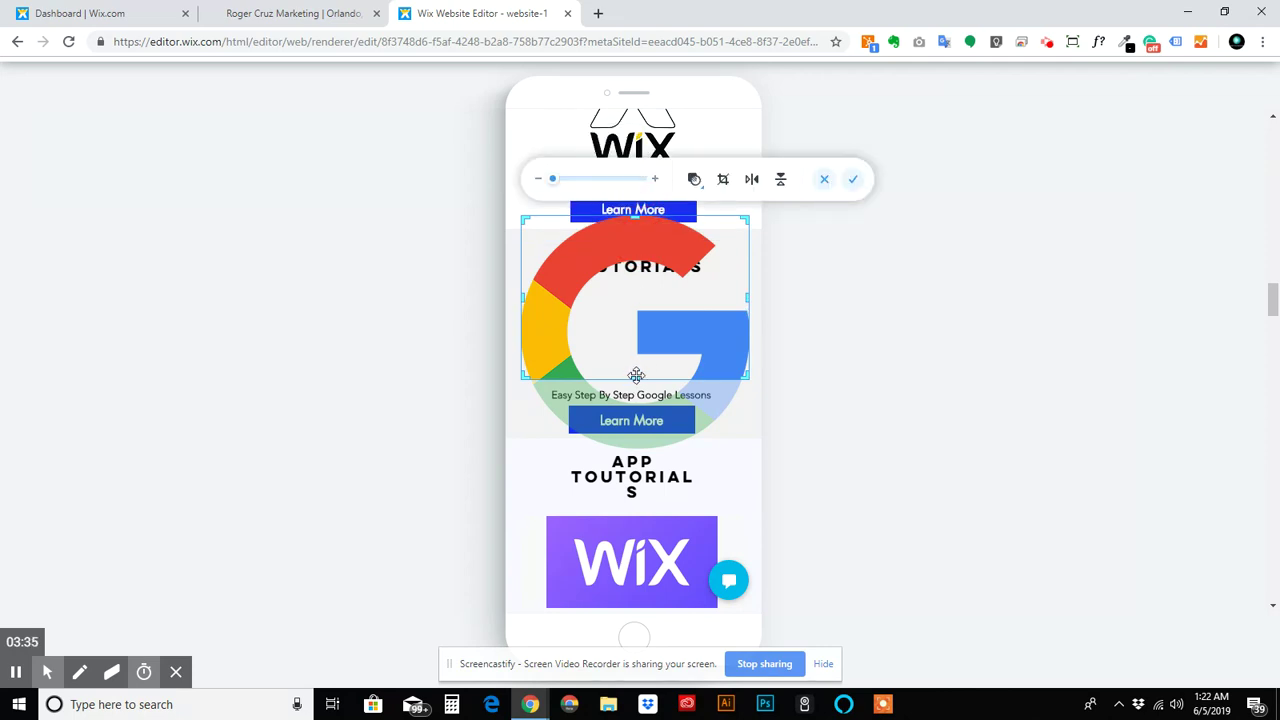
{"action": "left_click_drag", "start_coordinate": [636, 375], "coordinate": [634, 486]}
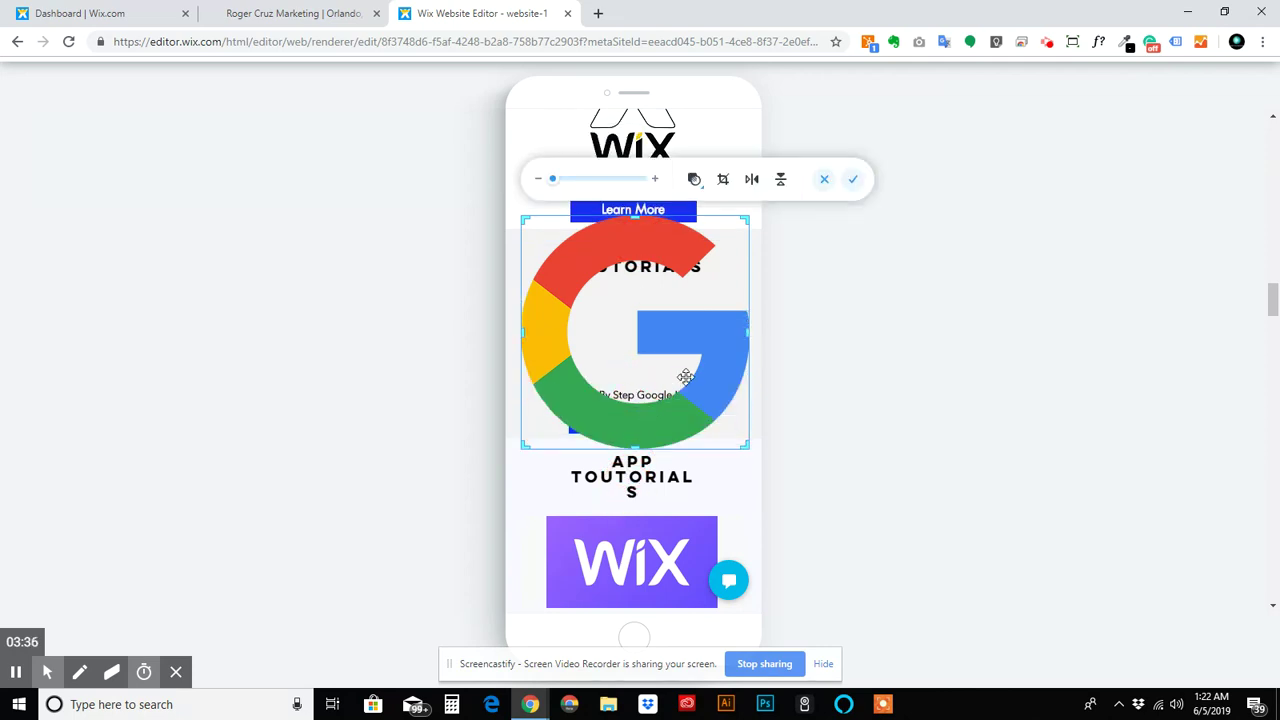
{"action": "left_click_drag", "start_coordinate": [744, 332], "coordinate": [751, 329]}
{"action": "left_click", "coordinate": [856, 181]}
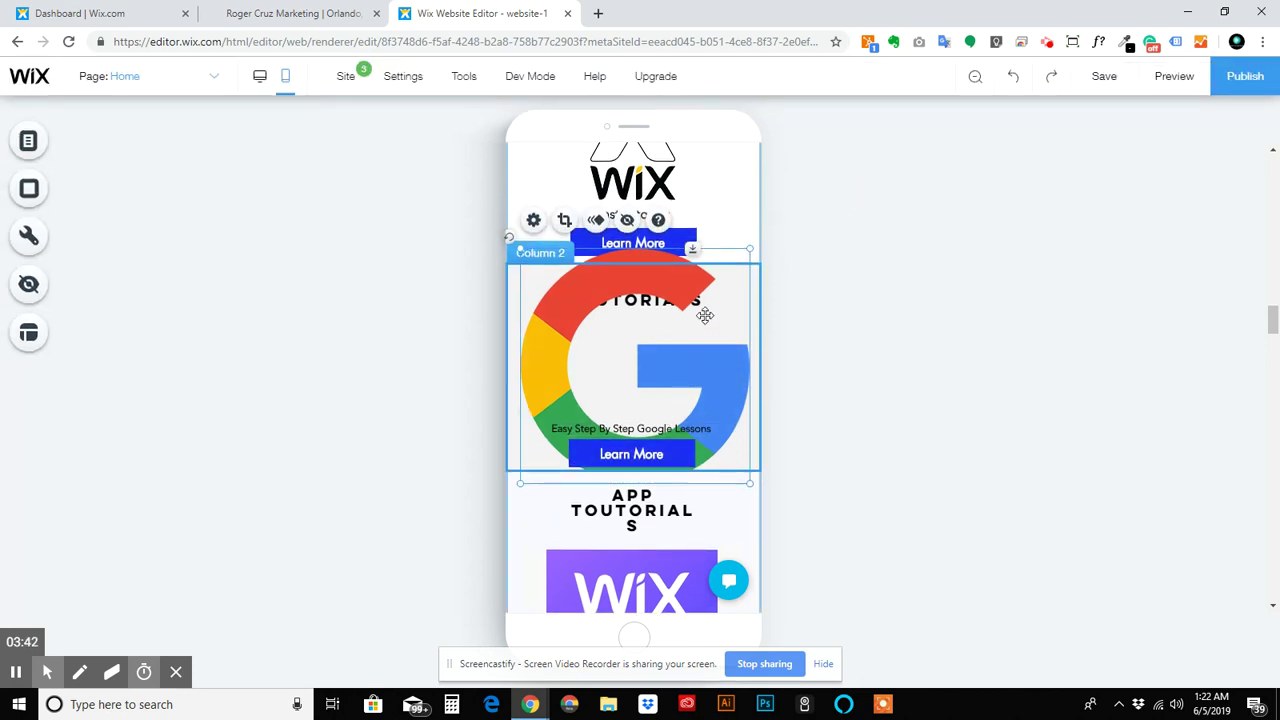
Shrink the Google logo image and centre it in its column below the Google Toutorials heading.
{"action": "left_click_drag", "start_coordinate": [749, 248], "coordinate": [663, 325]}
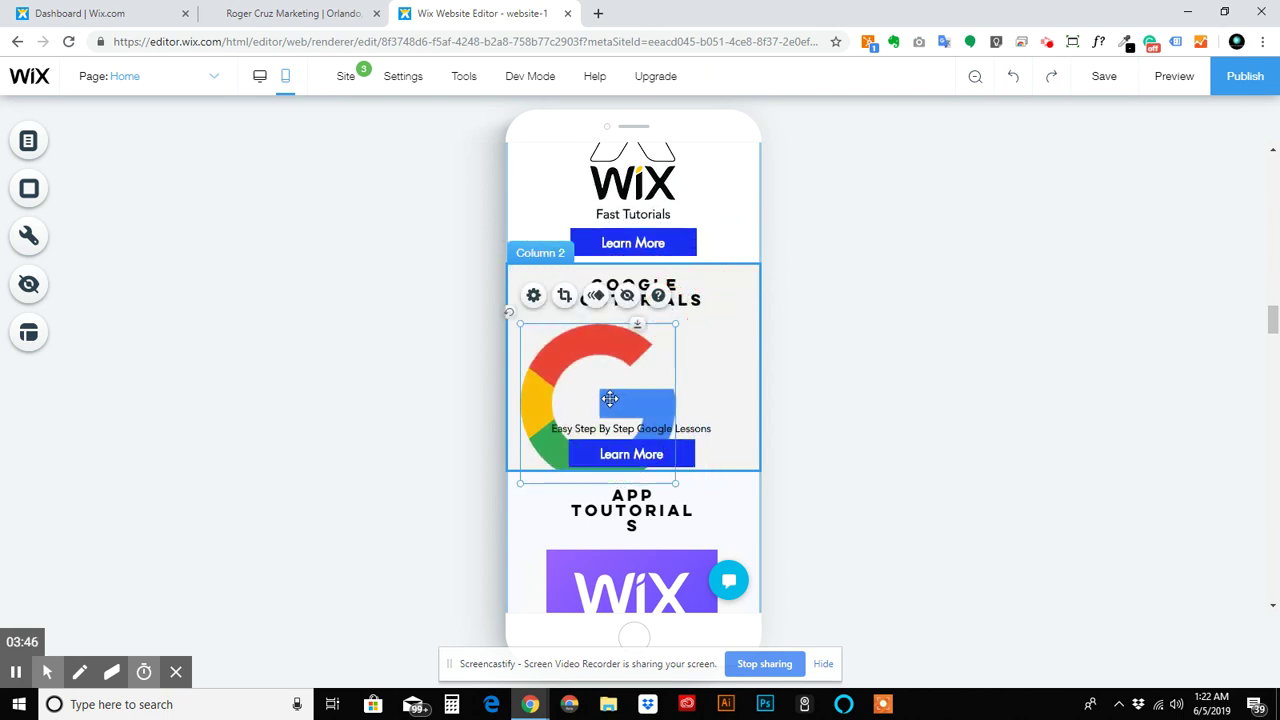
{"action": "left_click_drag", "start_coordinate": [615, 392], "coordinate": [718, 397]}
{"action": "left_click", "coordinate": [740, 387]}
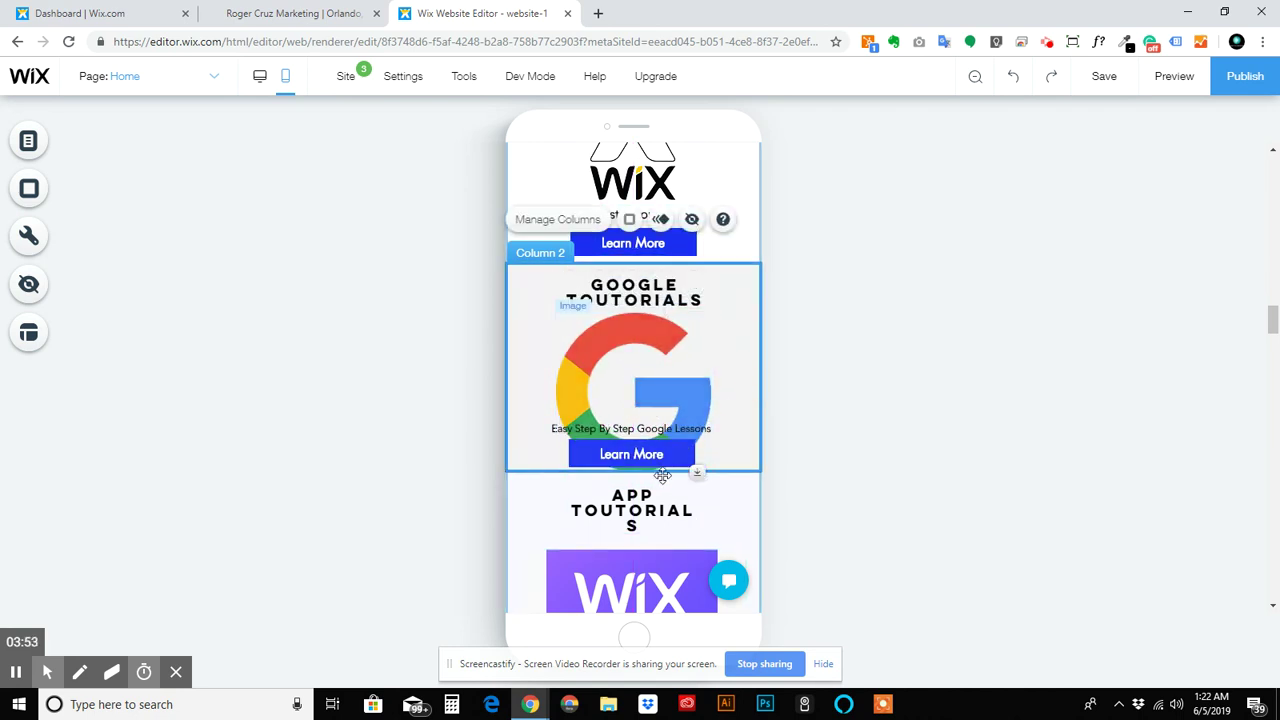
Extend the Google Toutorials column to a height of about 300 and move its Learn More button lower, centred in the column.
{"action": "left_click_drag", "start_coordinate": [697, 474], "coordinate": [694, 500]}
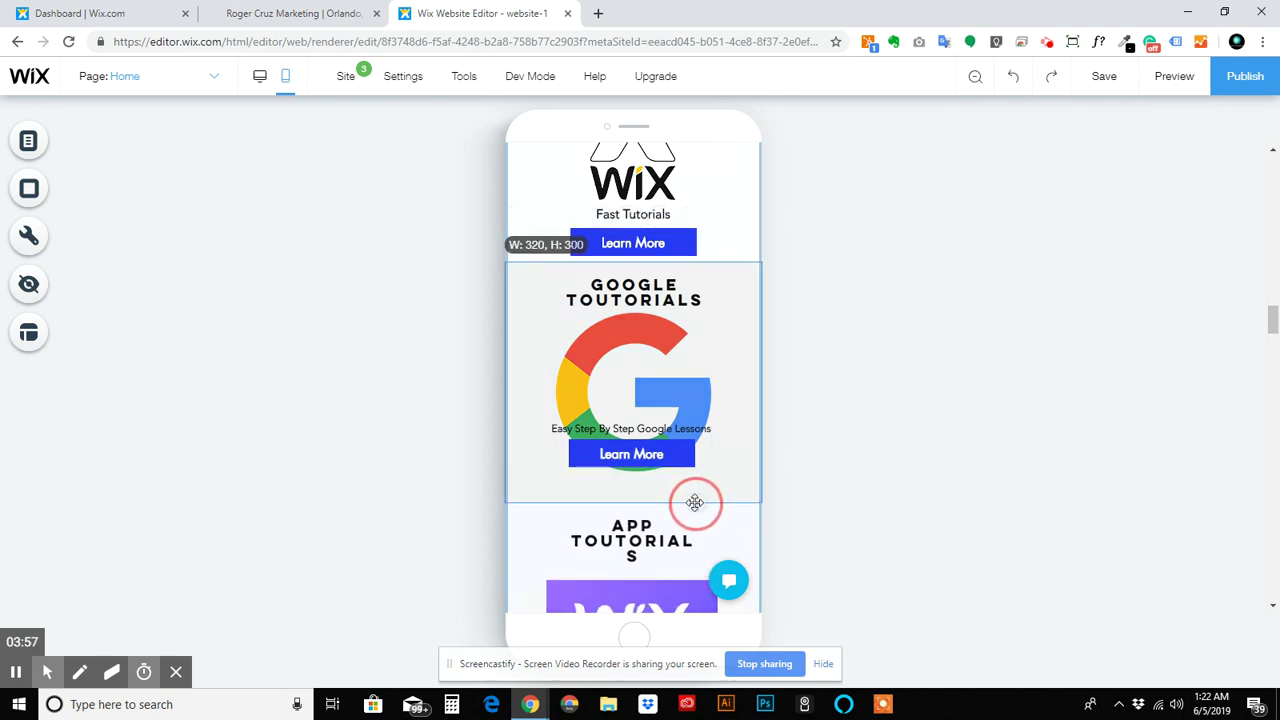
{"action": "left_click", "coordinate": [638, 455]}
{"action": "left_click", "coordinate": [638, 460]}
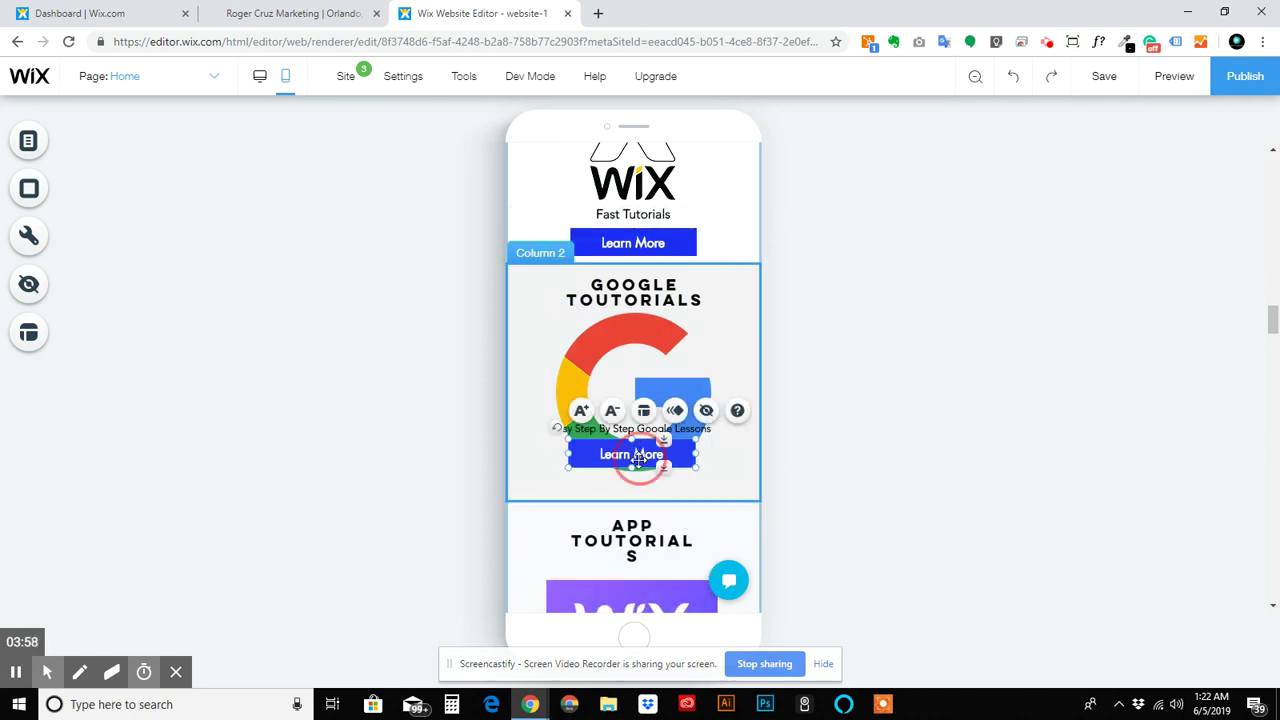
{"action": "left_click_drag", "start_coordinate": [638, 468], "coordinate": [641, 475]}
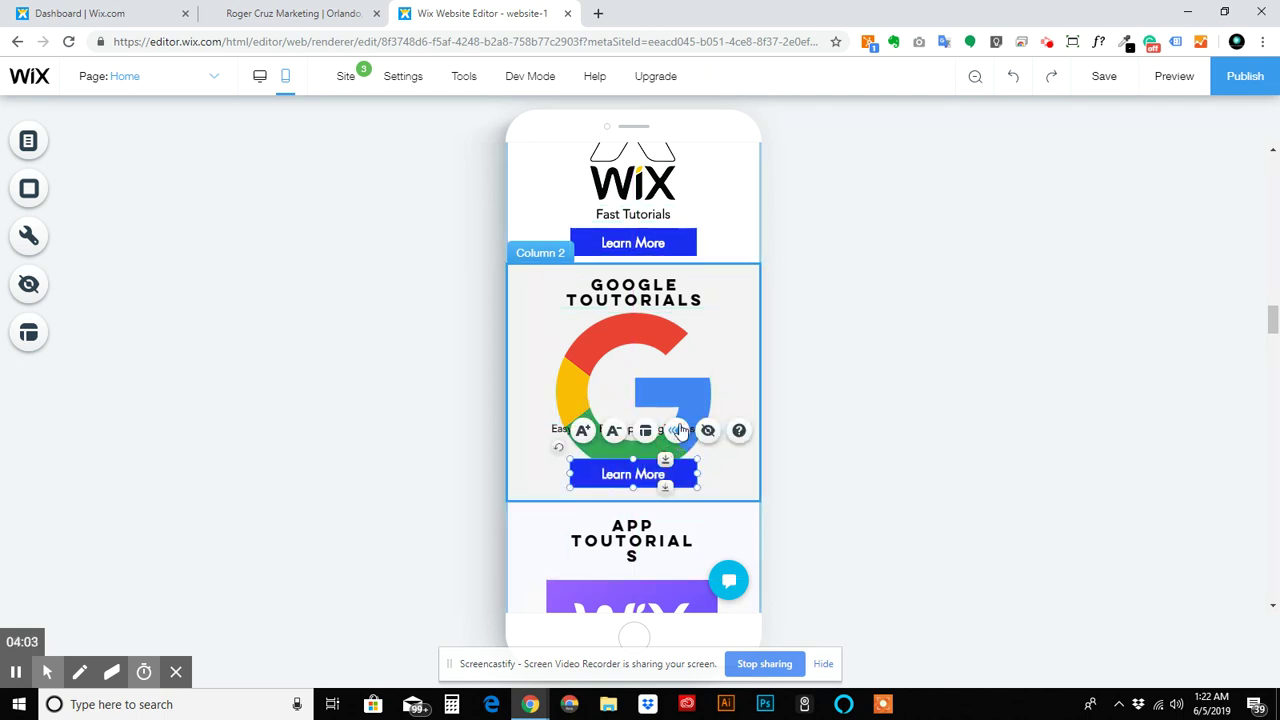
Move the Easy Step By Step Google Lessons text down towards the button and shrink the Google logo to fit centred between heading and text.
{"action": "left_click", "coordinate": [550, 430]}
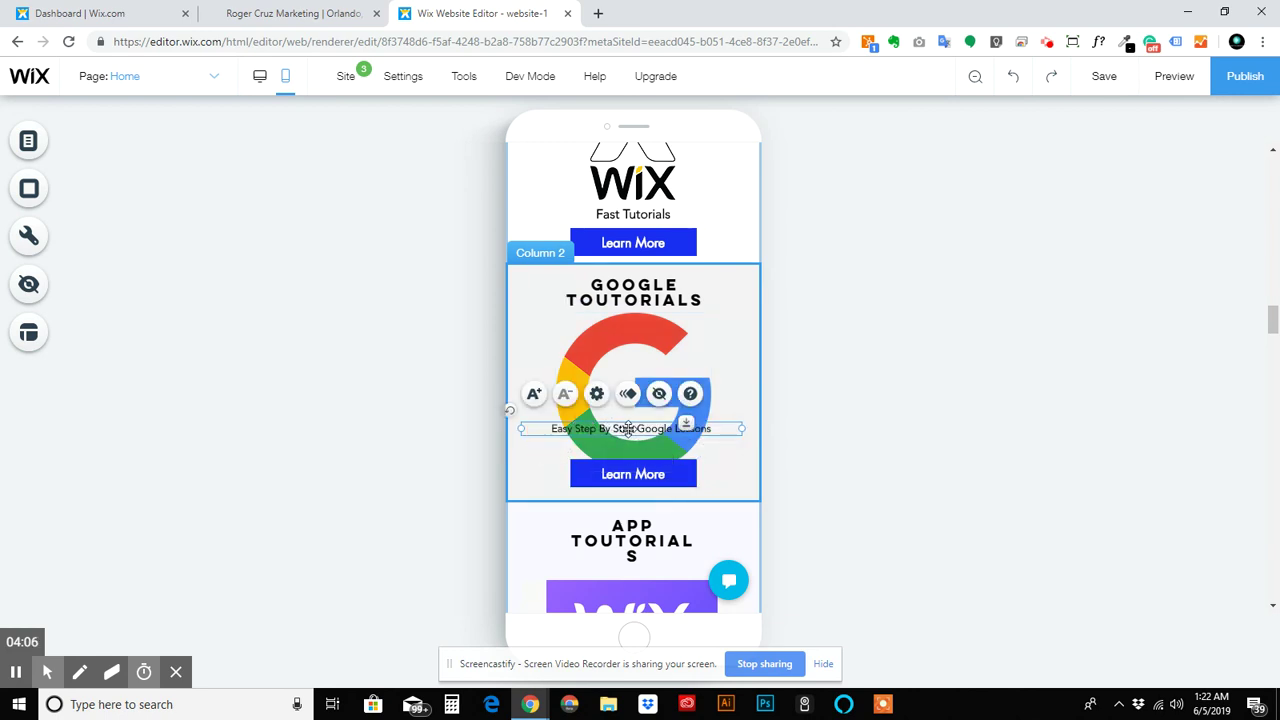
{"action": "left_click_drag", "start_coordinate": [629, 441], "coordinate": [629, 420]}
{"action": "left_click", "coordinate": [640, 395]}
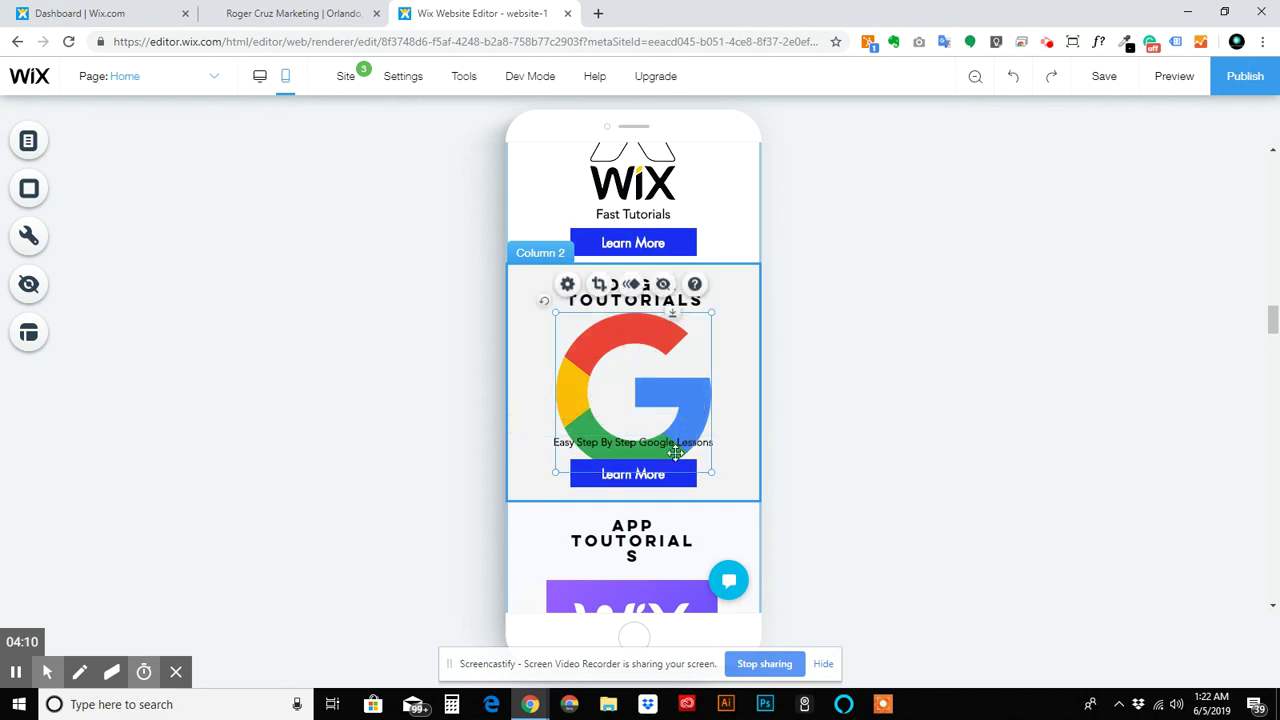
{"action": "left_click_drag", "start_coordinate": [711, 474], "coordinate": [686, 421]}
{"action": "left_click_drag", "start_coordinate": [600, 363], "coordinate": [618, 360]}
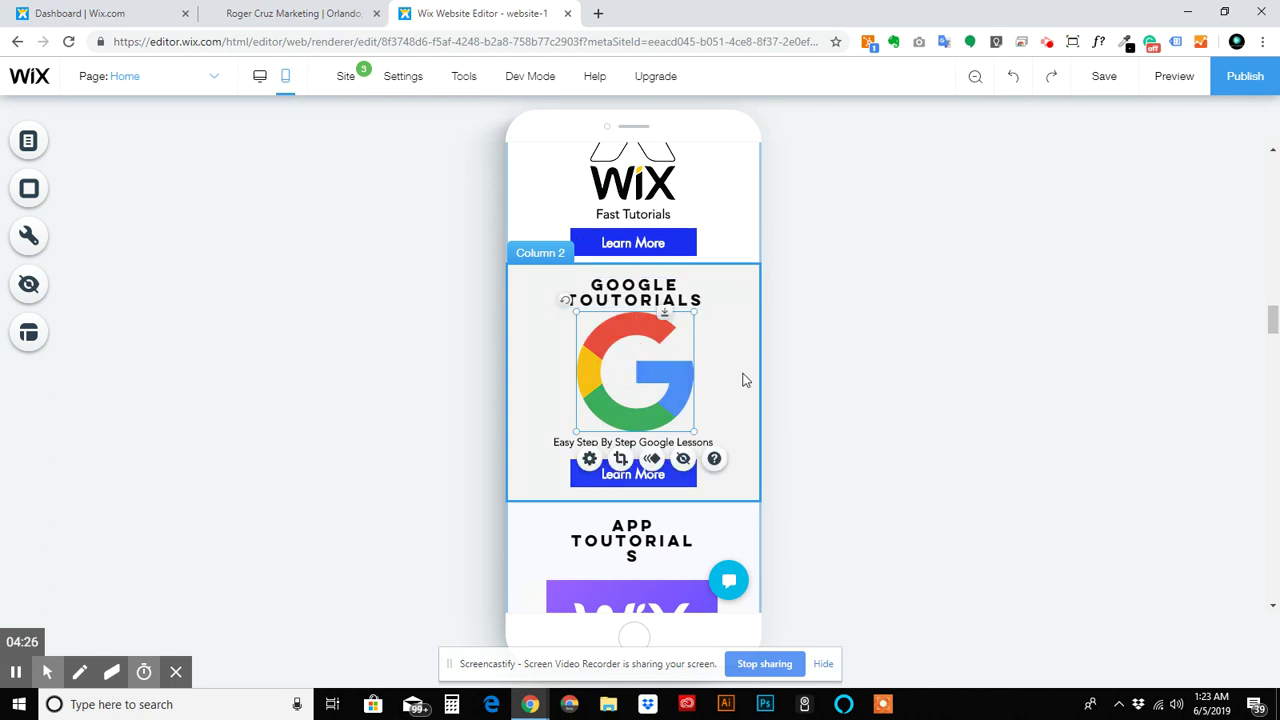
{"action": "left_click", "coordinate": [743, 376]}
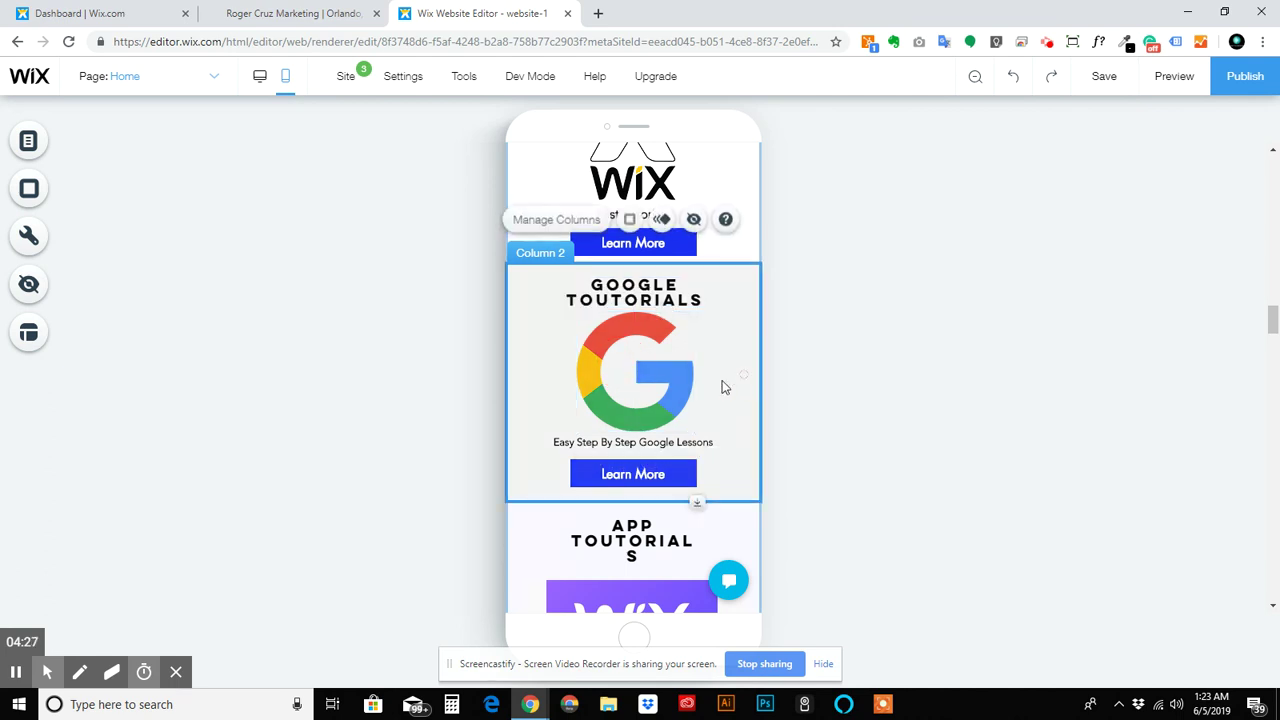
Set the font size of the Easy Step By Step Google Lessons text to 16 px to match the Fast Tutorials text.
{"action": "left_click", "coordinate": [630, 441]}
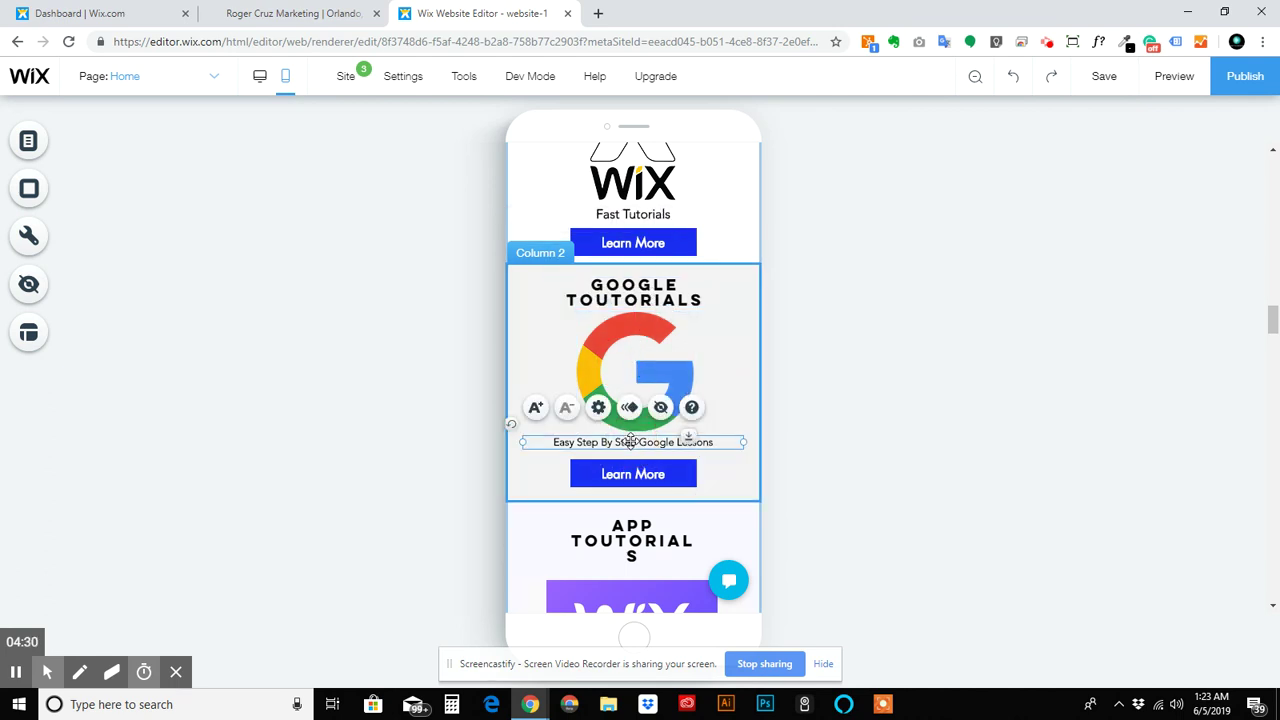
{"action": "left_click", "coordinate": [630, 441]}
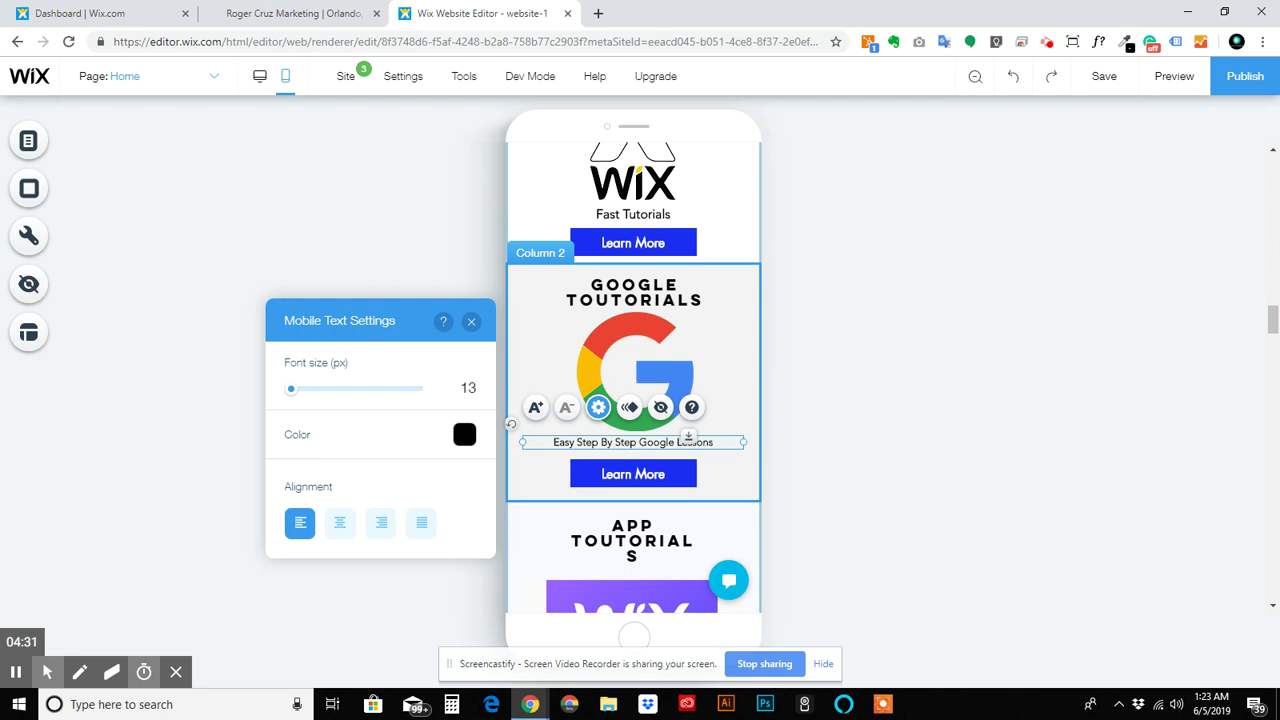
{"action": "left_click", "coordinate": [645, 218]}
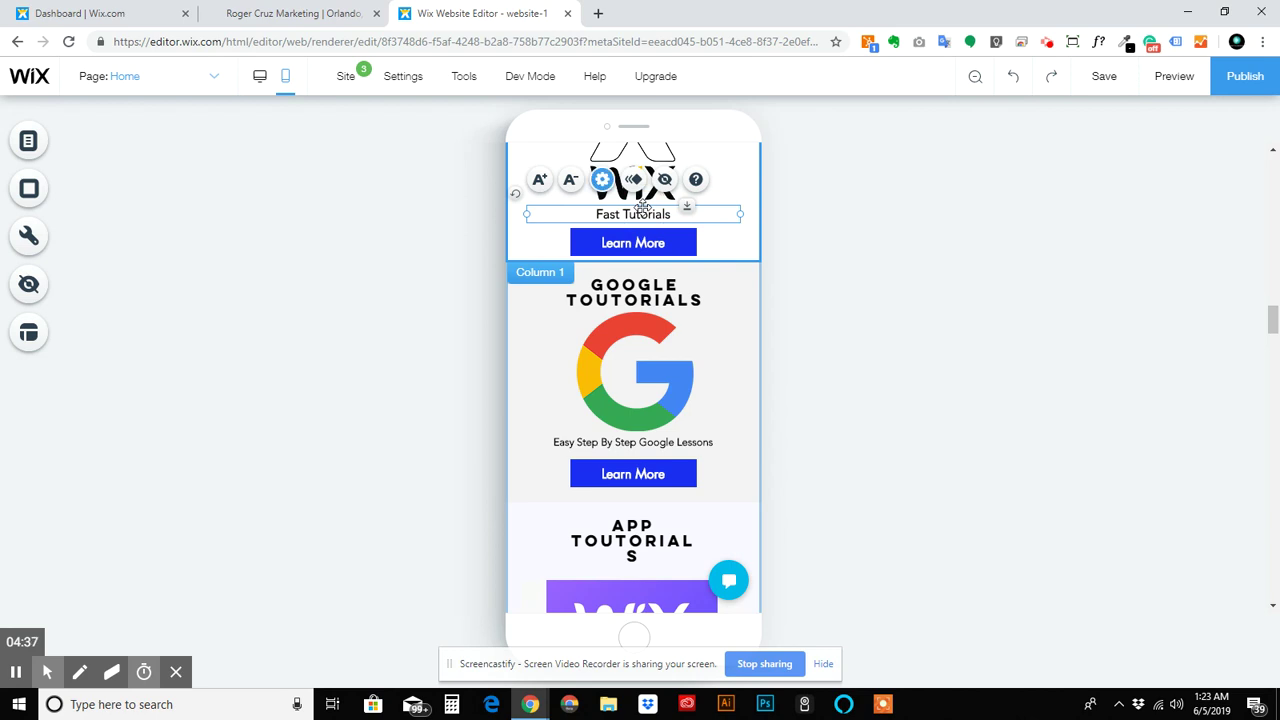
{"action": "left_click", "coordinate": [602, 179]}
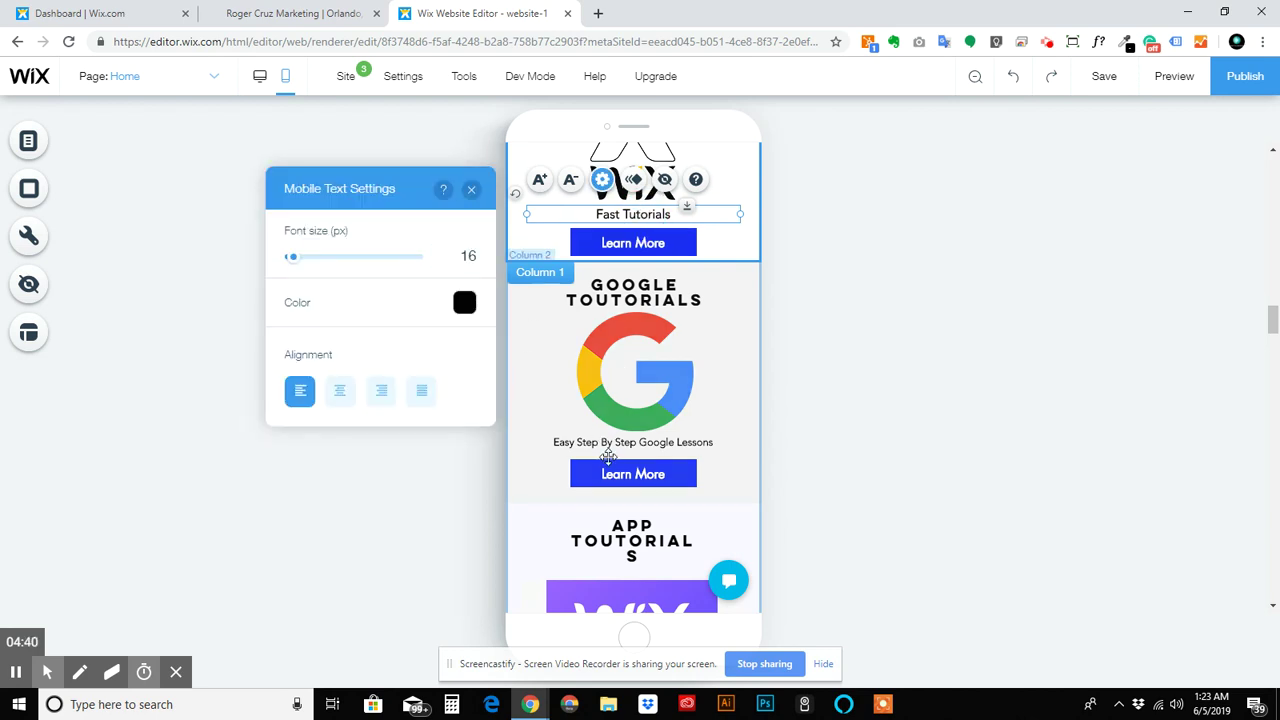
{"action": "left_click", "coordinate": [609, 444]}
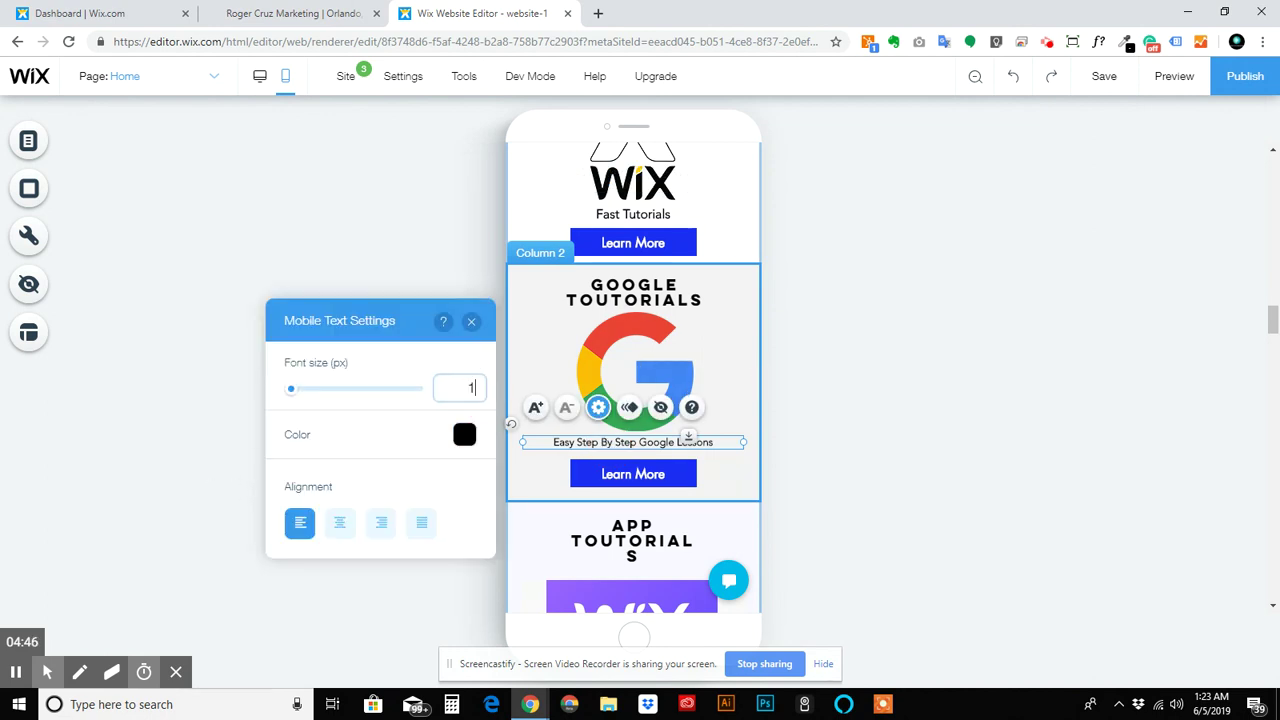
{"action": "type", "text": "16"}
{"action": "key", "text": "Return"}
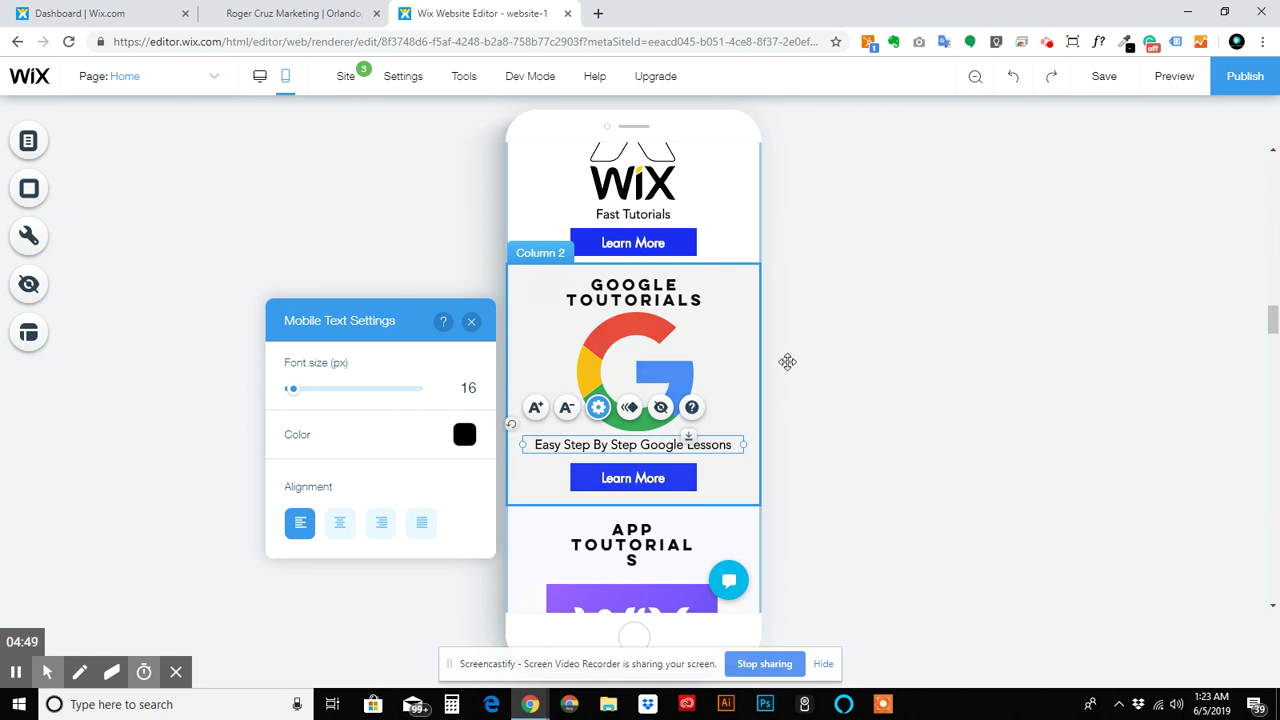
{"action": "left_click", "coordinate": [731, 357]}
{"action": "scroll", "coordinate": [671, 476], "scroll_direction": "down", "scroll_amount": 1}
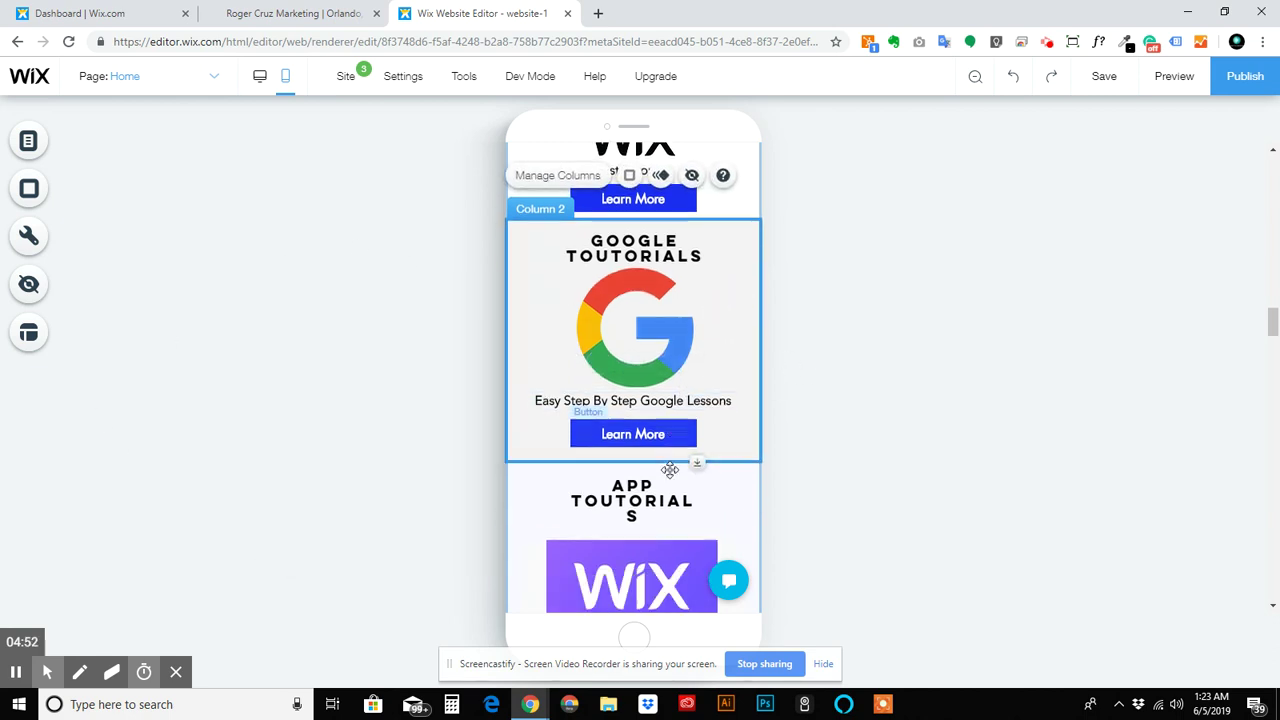
{"action": "scroll", "coordinate": [667, 466], "scroll_direction": "up", "scroll_amount": 1}
{"action": "scroll", "coordinate": [667, 466], "scroll_direction": "up", "scroll_amount": 1}
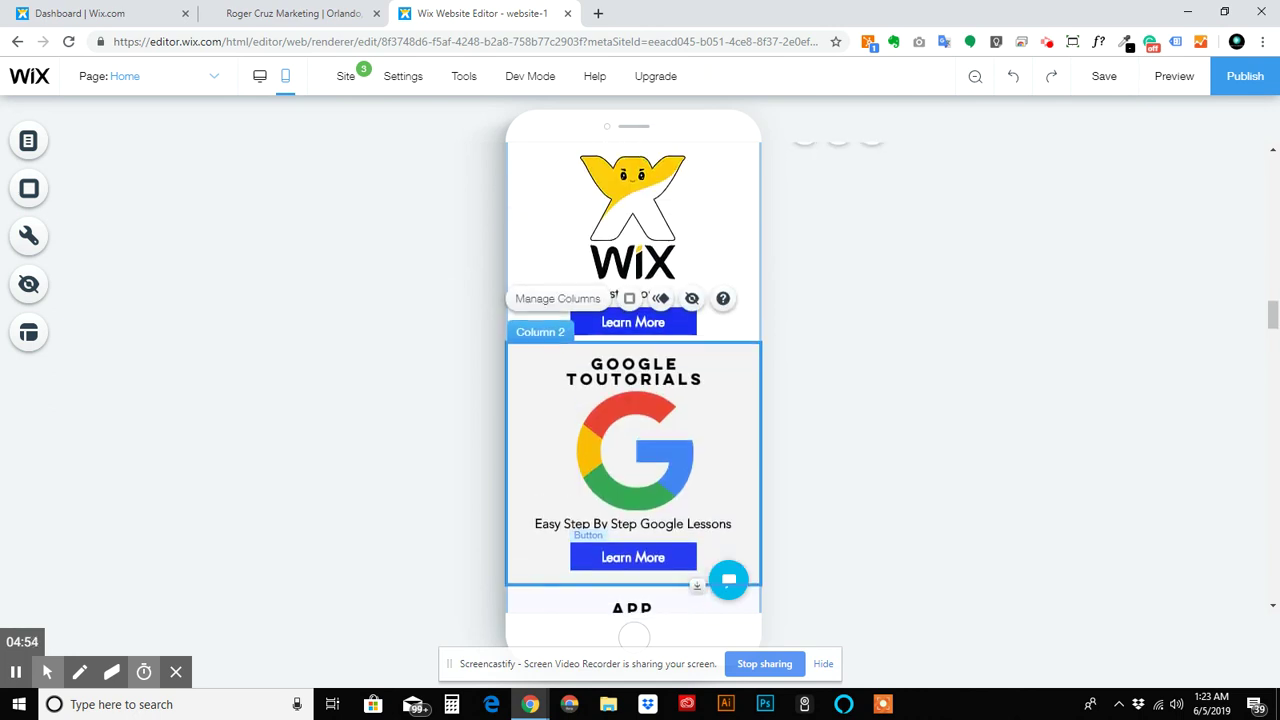
{"action": "scroll", "coordinate": [665, 400], "scroll_direction": "down", "scroll_amount": 3}
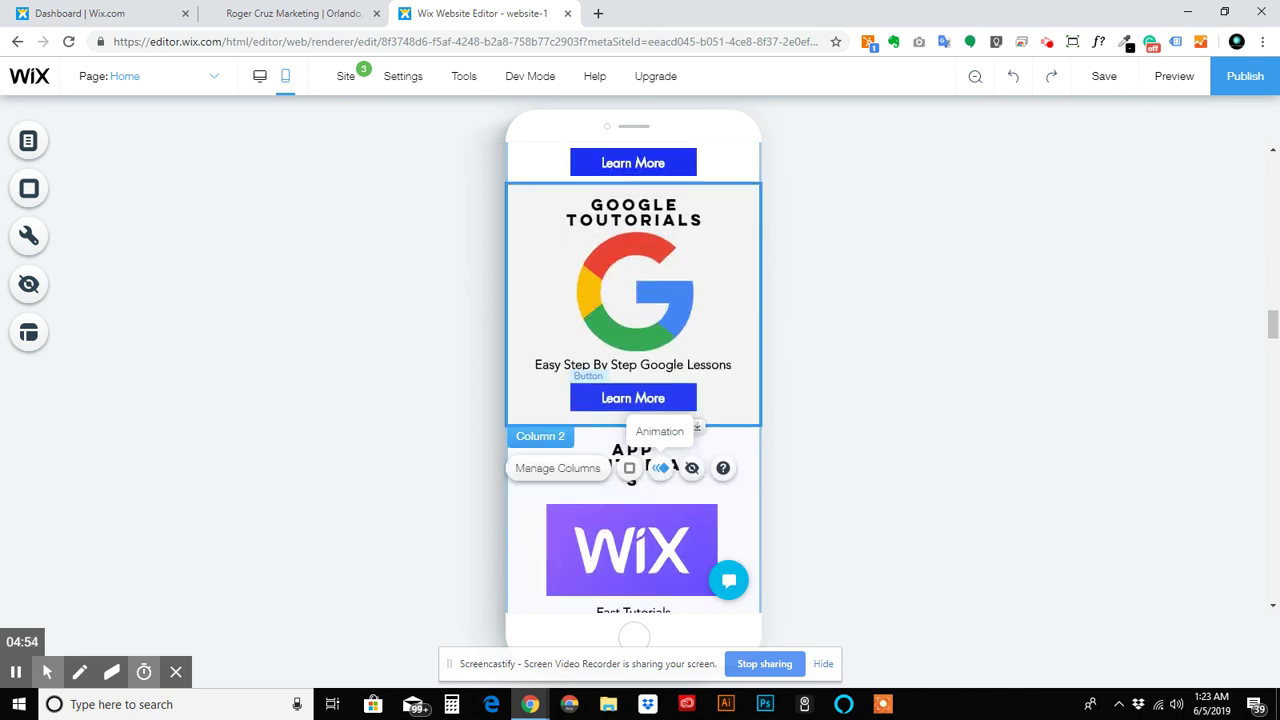
{"action": "left_click", "coordinate": [837, 309]}
{"action": "scroll", "coordinate": [598, 297], "scroll_direction": "up", "scroll_amount": 3}
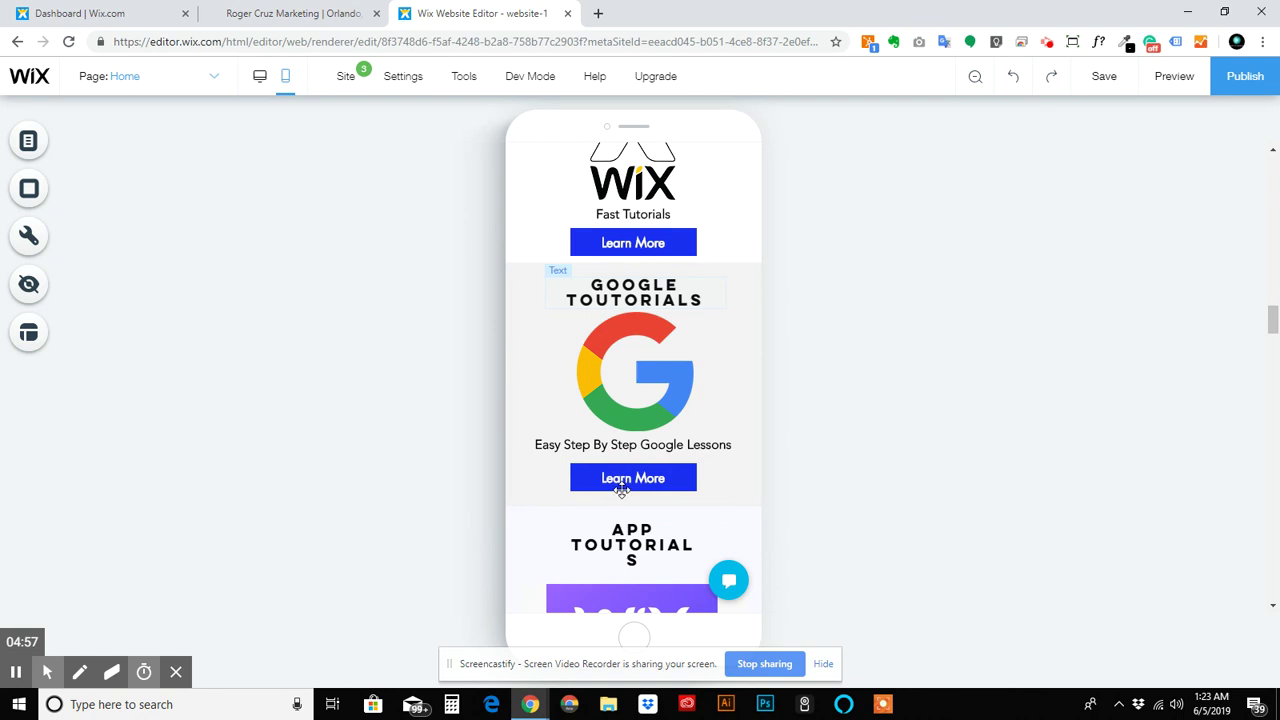
Widen the App Toutorials heading's text box on both sides so the word Toutorials fits on one line.
{"action": "left_click", "coordinate": [572, 543]}
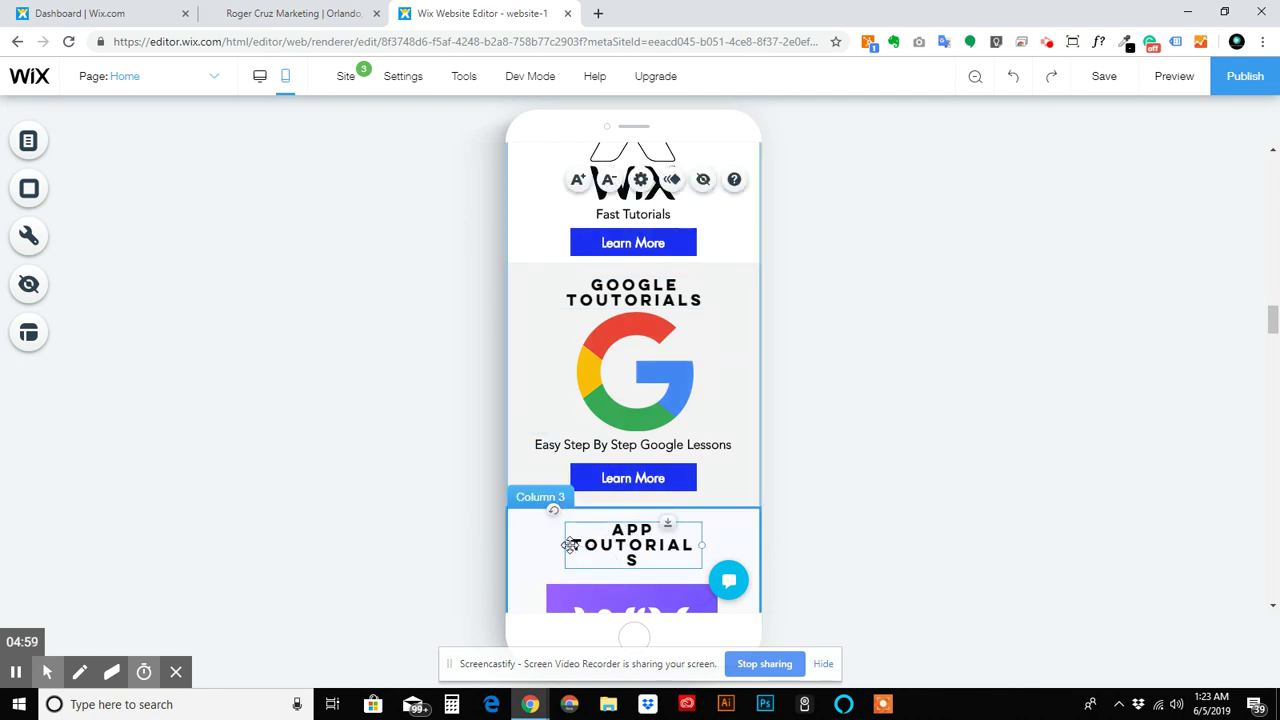
{"action": "left_click", "coordinate": [566, 545]}
{"action": "left_click_drag", "start_coordinate": [546, 550], "coordinate": [615, 541]}
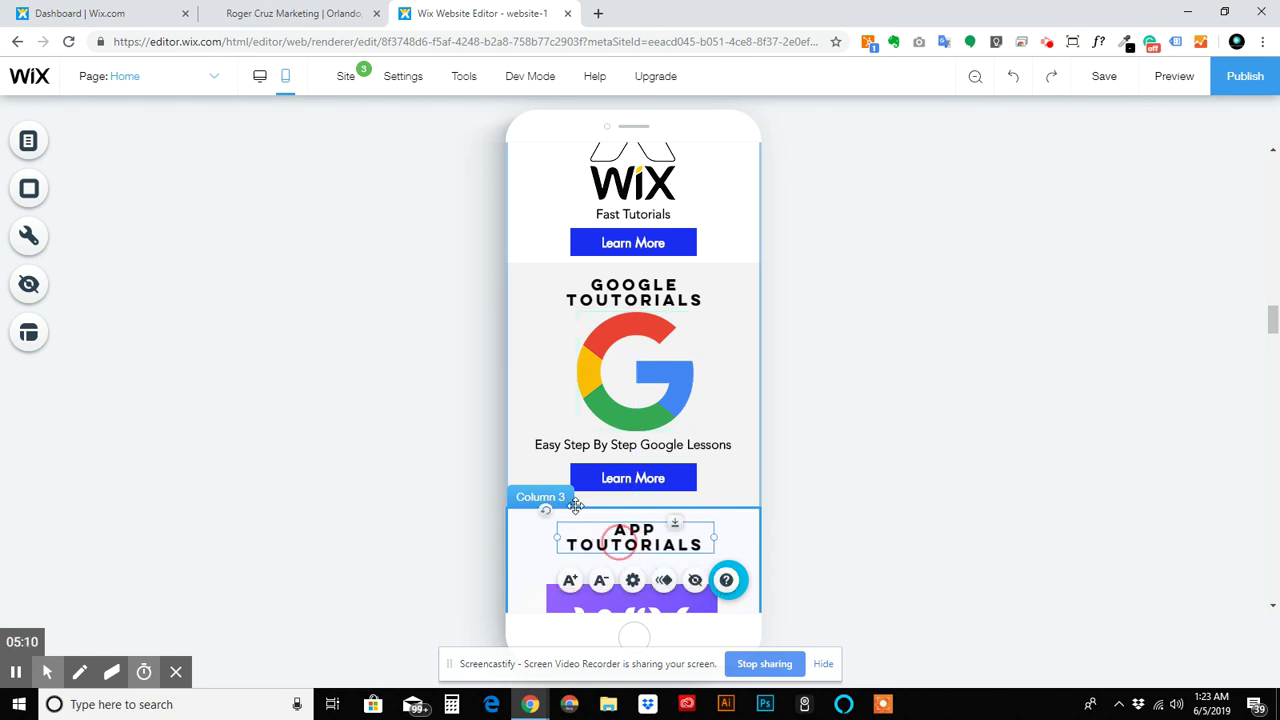
{"action": "left_click", "coordinate": [920, 337]}
Expand the crop of the Wix image under App Toutorials to about 282 by 264 so the whole logo shows.
{"action": "scroll", "coordinate": [692, 413], "scroll_direction": "down", "scroll_amount": 2}
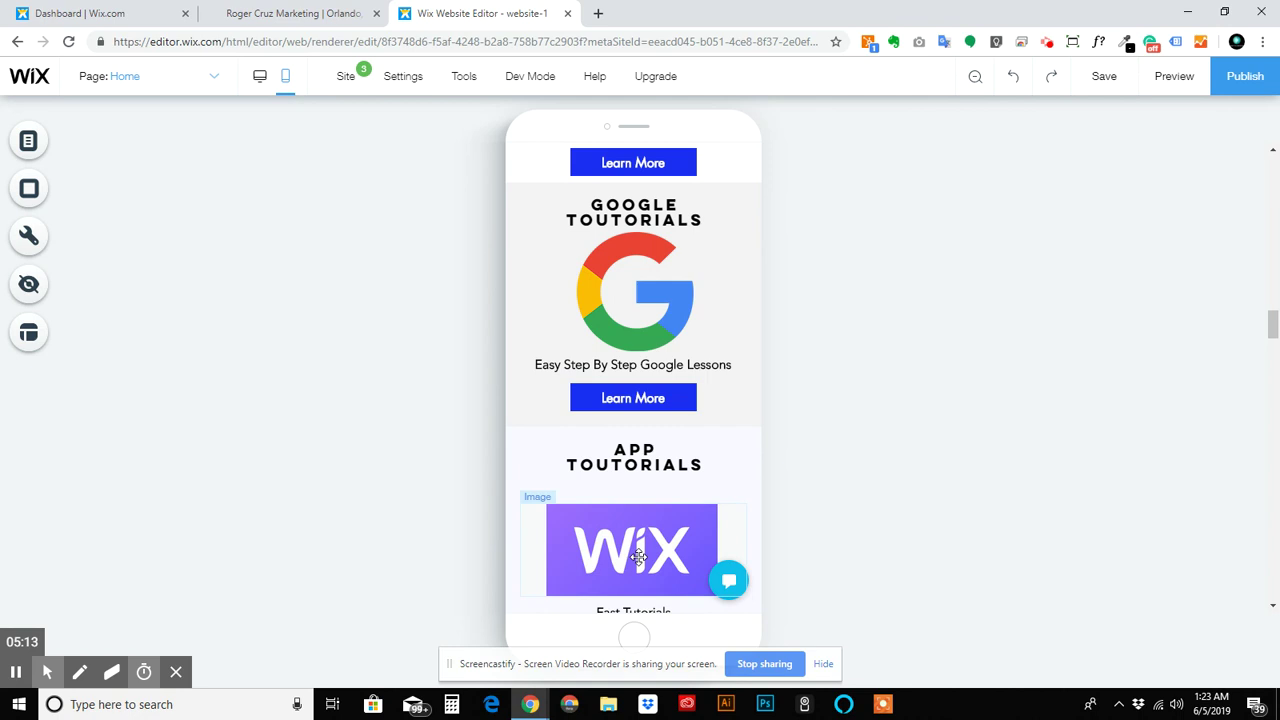
{"action": "left_click", "coordinate": [632, 550]}
{"action": "left_click", "coordinate": [564, 475]}
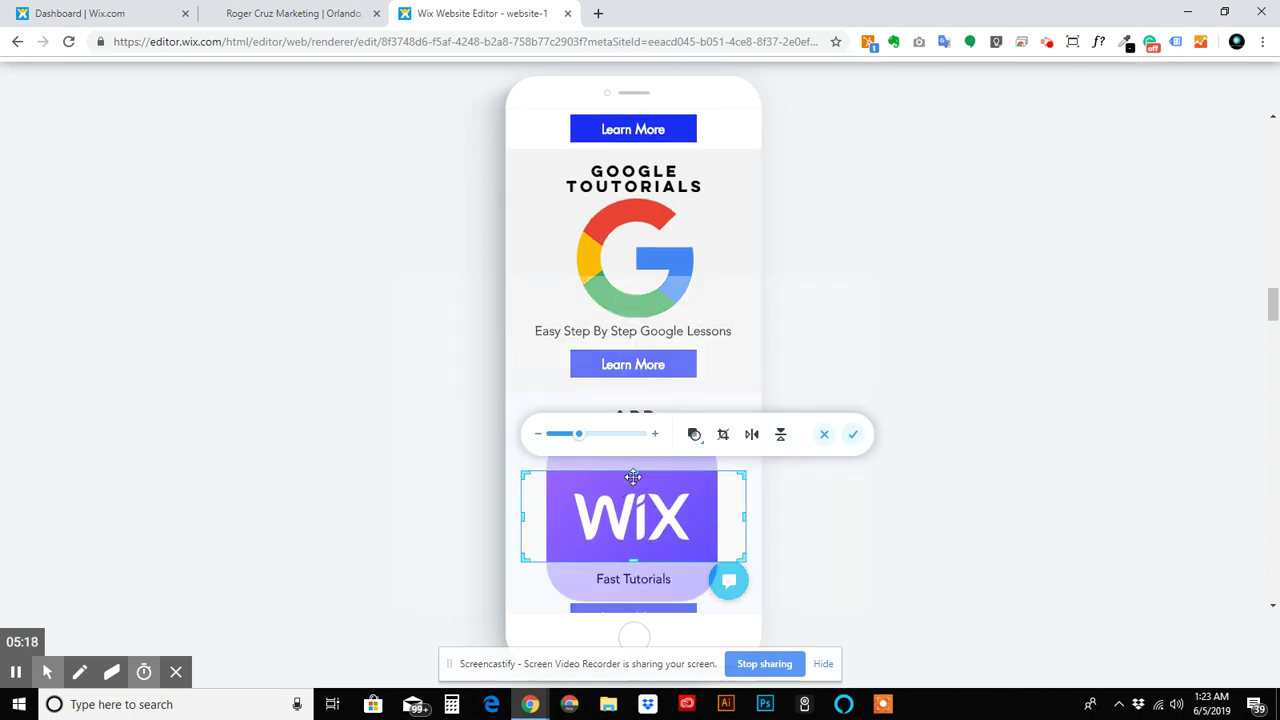
{"action": "left_click_drag", "start_coordinate": [634, 472], "coordinate": [634, 414]}
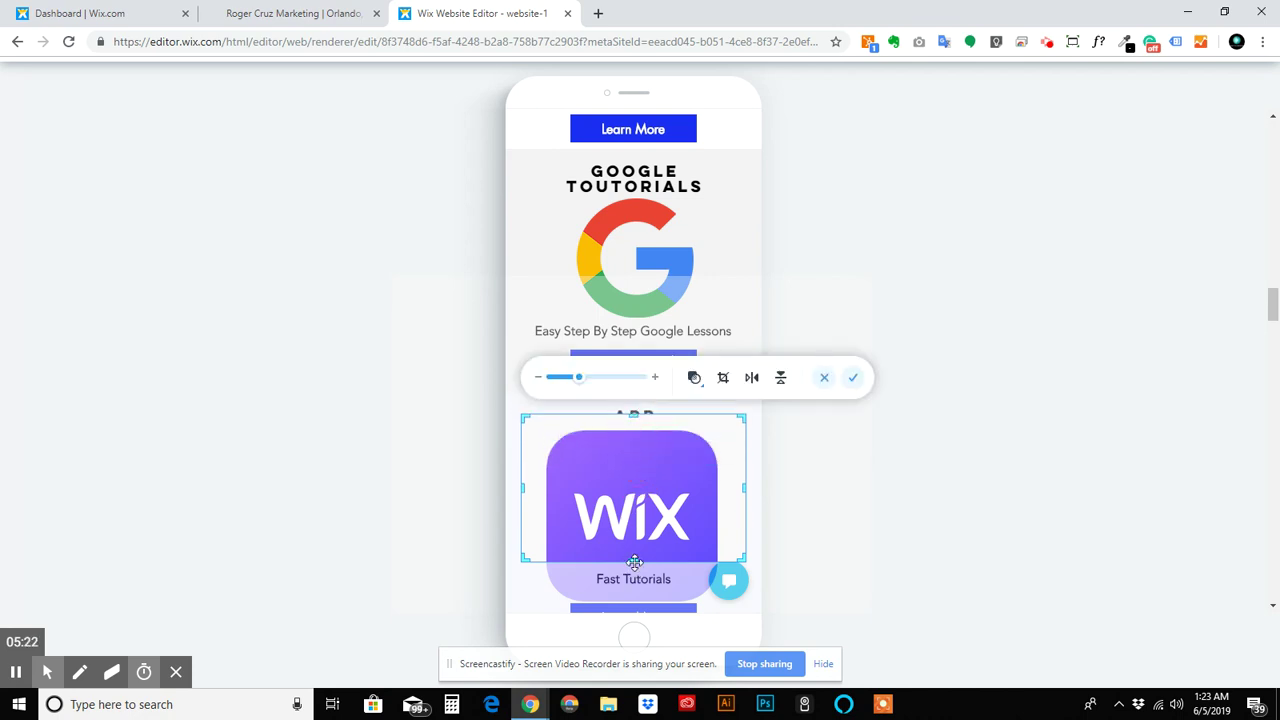
{"action": "left_click_drag", "start_coordinate": [634, 557], "coordinate": [641, 630]}
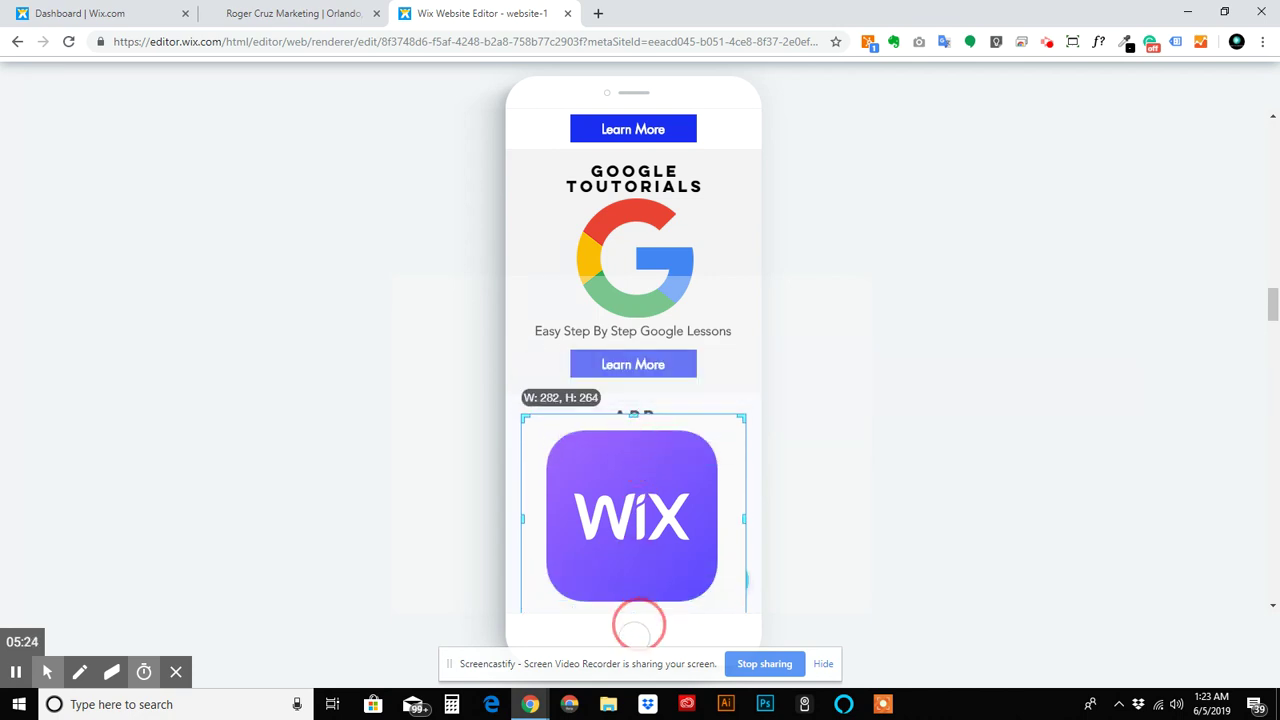
{"action": "scroll", "coordinate": [632, 491], "scroll_direction": "down", "scroll_amount": 2}
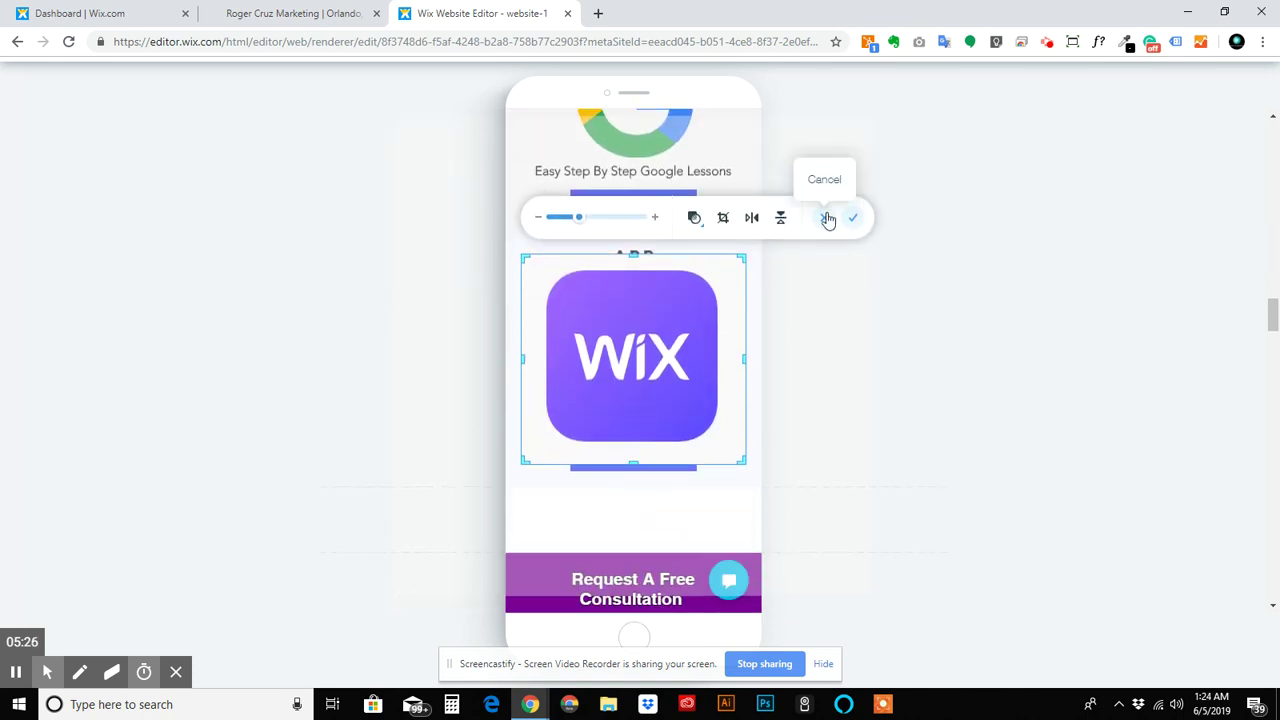
{"action": "left_click", "coordinate": [852, 220]}
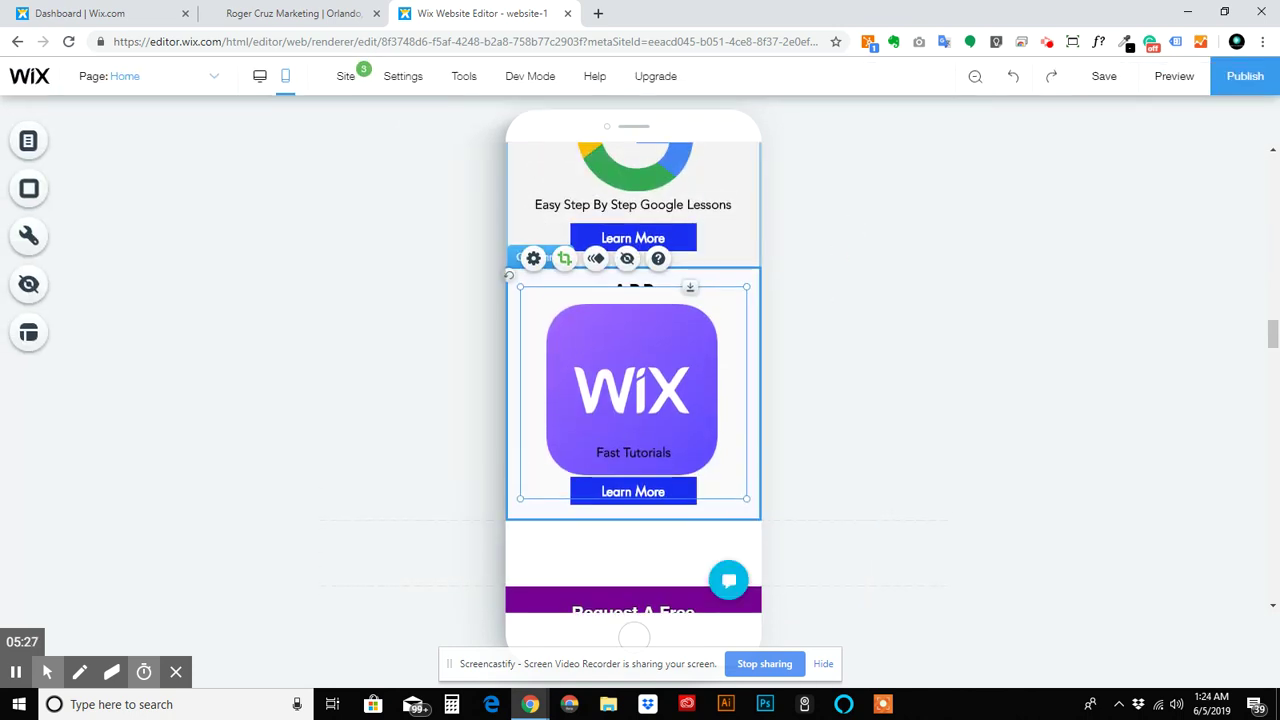
Shrink the purple Wix logo image and centre it below the App Toutorials heading.
{"action": "left_click_drag", "start_coordinate": [748, 285], "coordinate": [690, 321]}
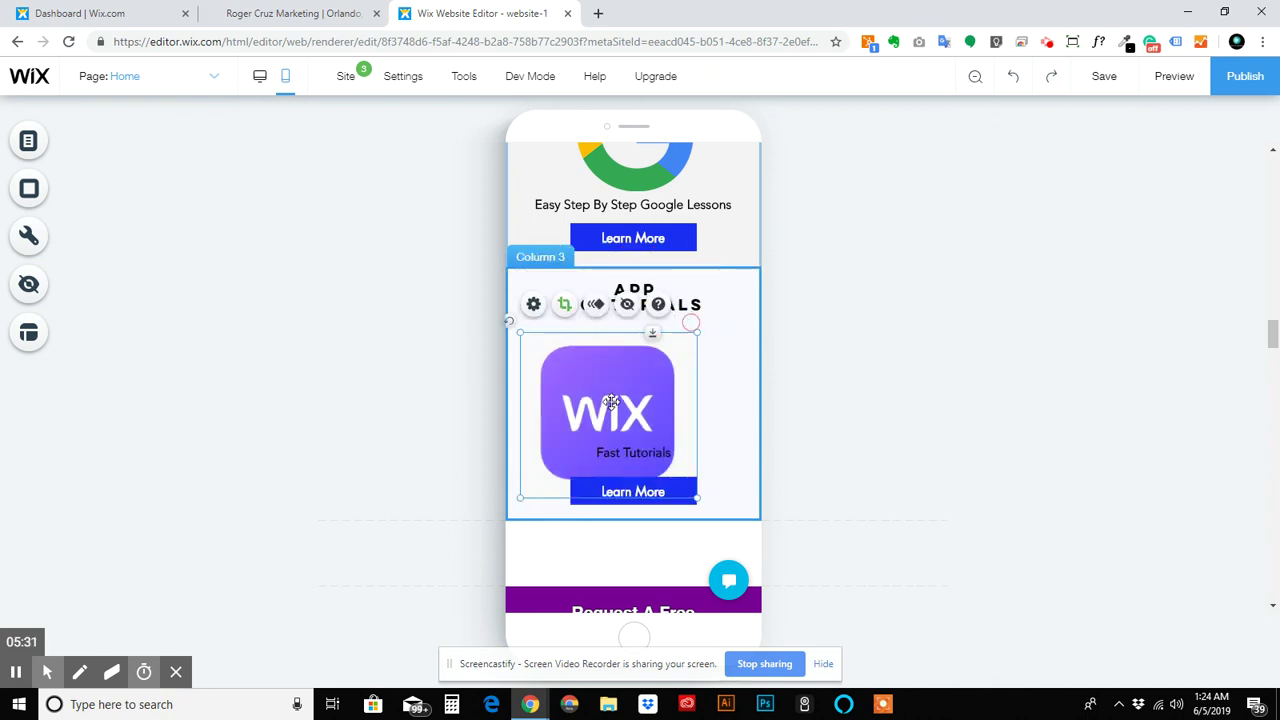
{"action": "left_click_drag", "start_coordinate": [619, 402], "coordinate": [641, 385]}
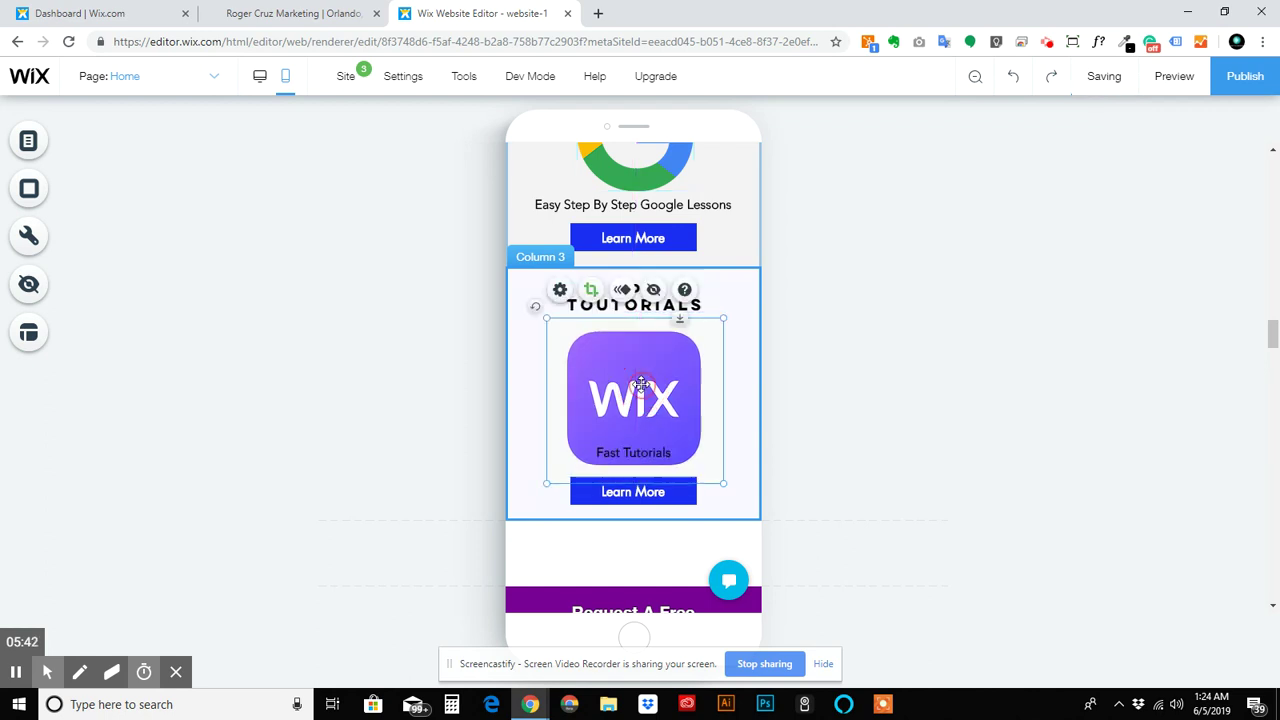
Extend the App Toutorials column to a height of about 371 and move its Learn More button lower.
{"action": "left_click", "coordinate": [697, 515]}
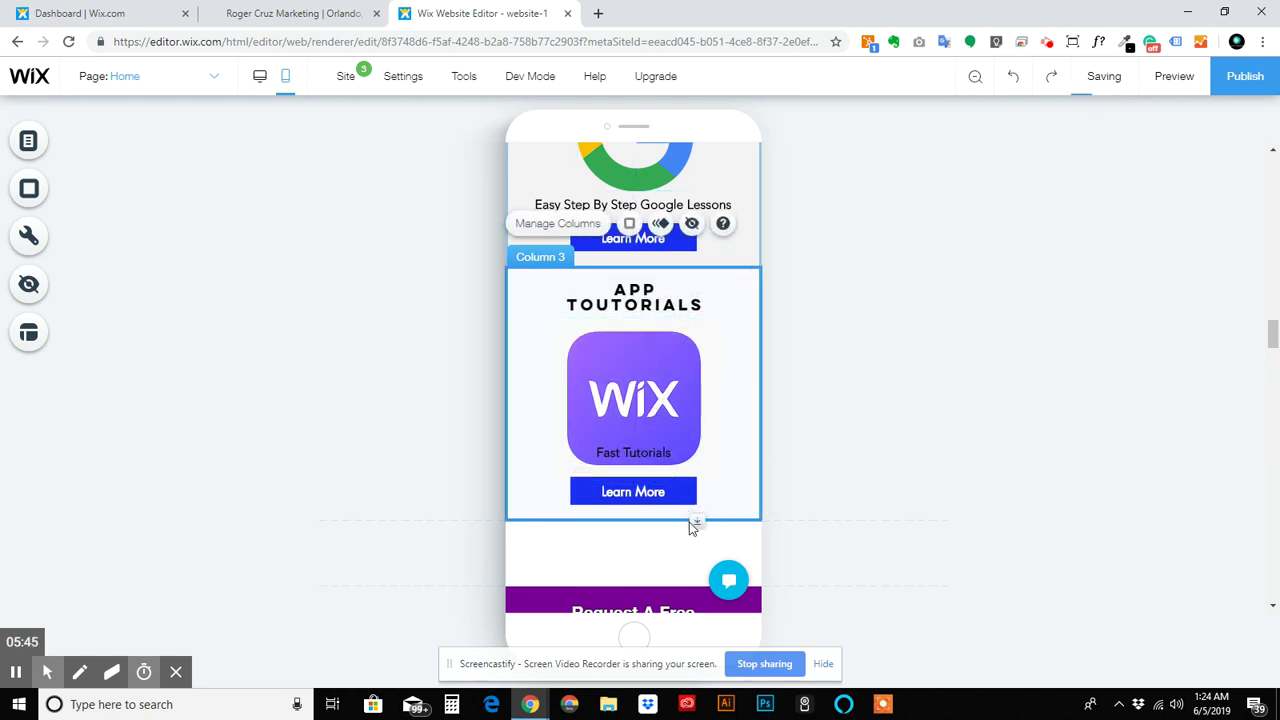
{"action": "left_click", "coordinate": [698, 521]}
{"action": "mouse_move", "coordinate": [700, 545]}
{"action": "left_mouse_down"}
{"action": "mouse_move", "coordinate": [700, 530]}
{"action": "mouse_move", "coordinate": [698, 562]}
{"action": "left_mouse_up"}
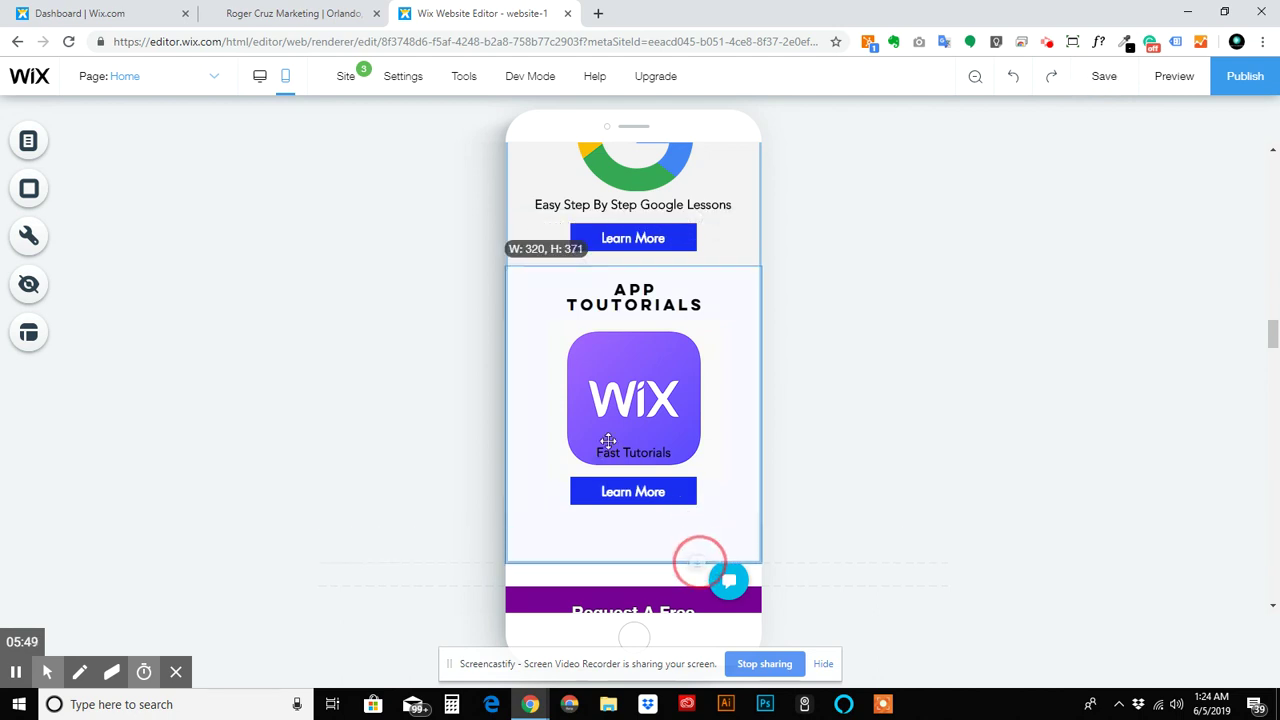
{"action": "left_click", "coordinate": [633, 492]}
{"action": "left_click_drag", "start_coordinate": [633, 512], "coordinate": [631, 531]}
Move the Fast Tutorials text below the purple Wix logo, just above the Learn More button, and check its font size.
{"action": "left_click", "coordinate": [628, 453]}
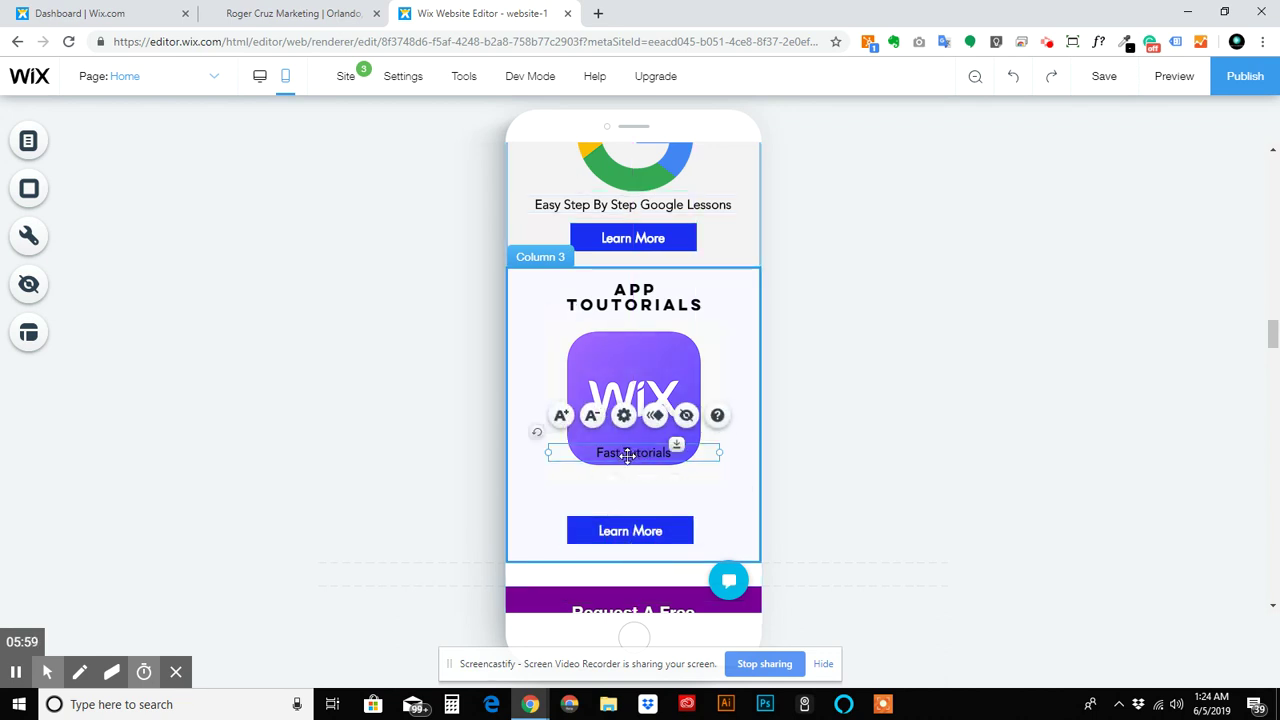
{"action": "left_click_drag", "start_coordinate": [628, 463], "coordinate": [634, 497]}
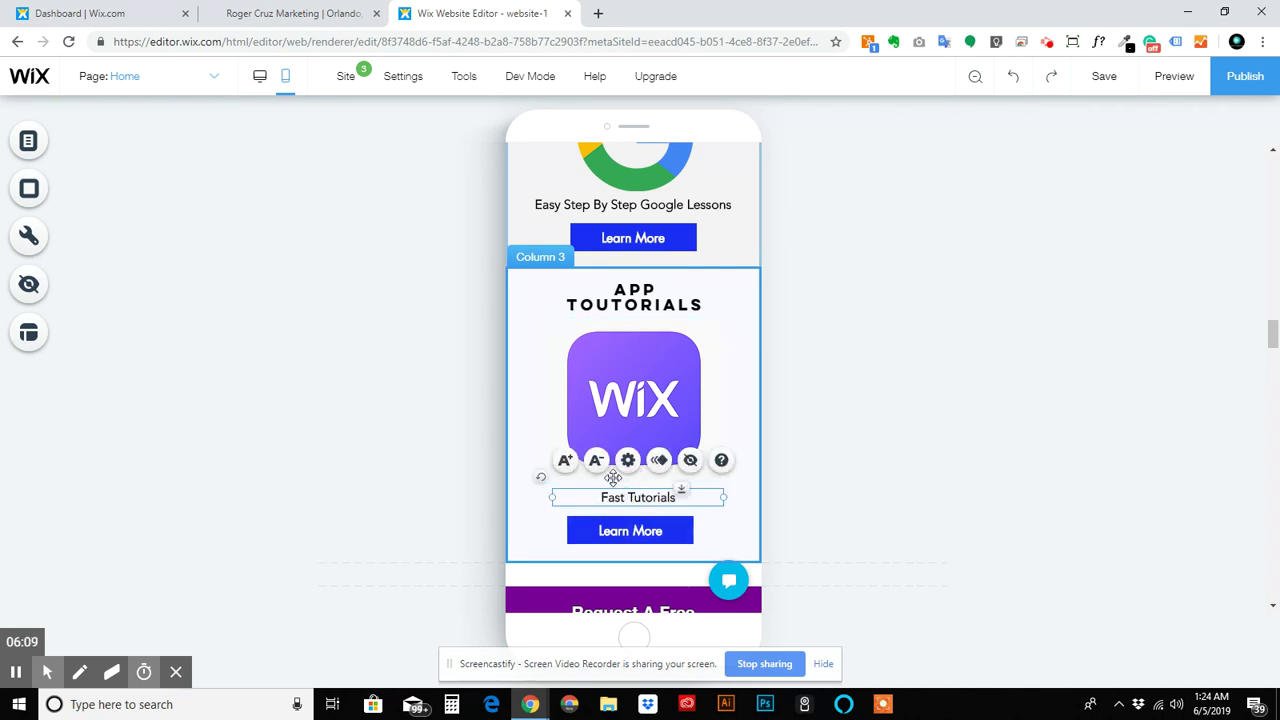
{"action": "left_click", "coordinate": [626, 463]}
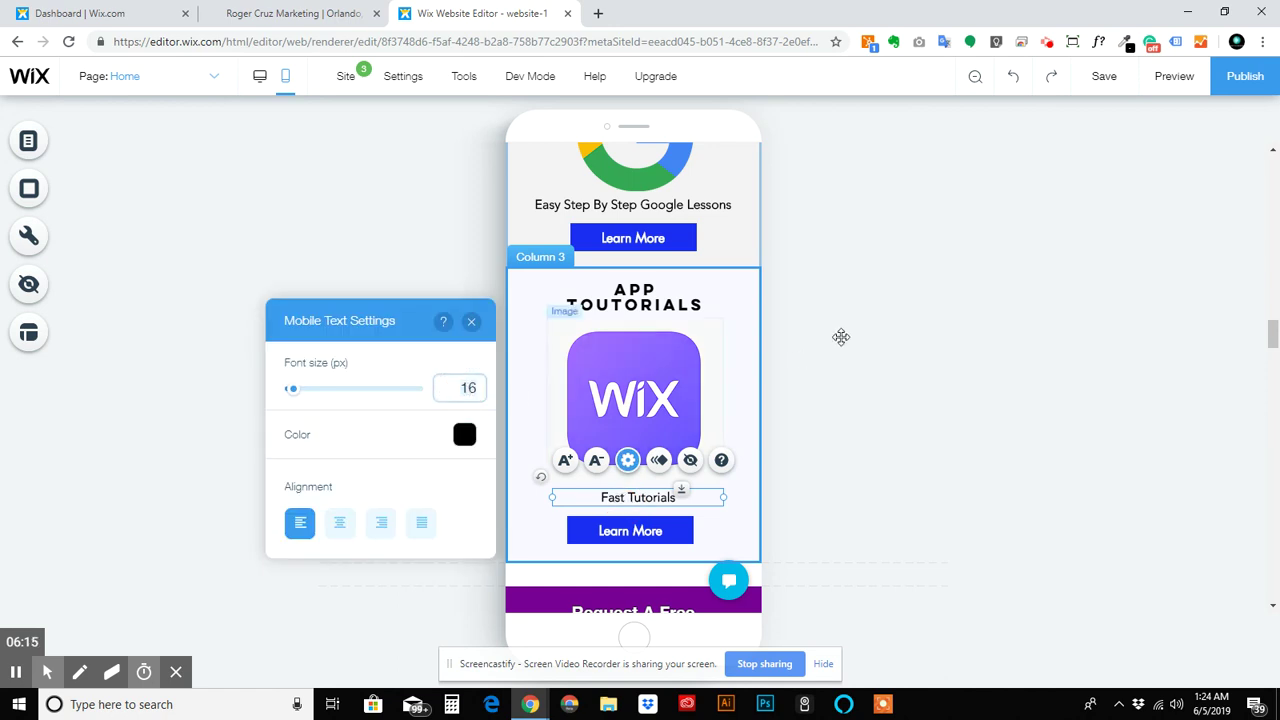
{"action": "left_click", "coordinate": [746, 369]}
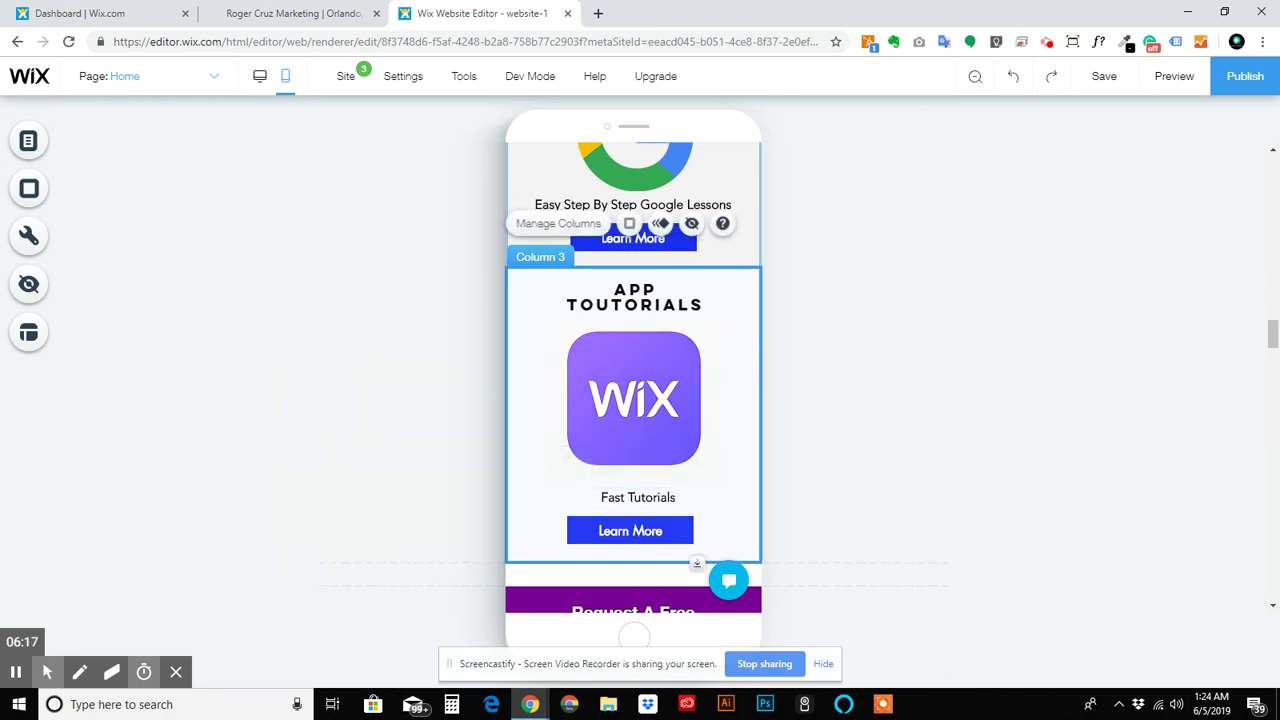
Nudge the App Toutorials column's Learn More button slightly to centre it below the Fast Tutorials text.
{"action": "left_click", "coordinate": [630, 528]}
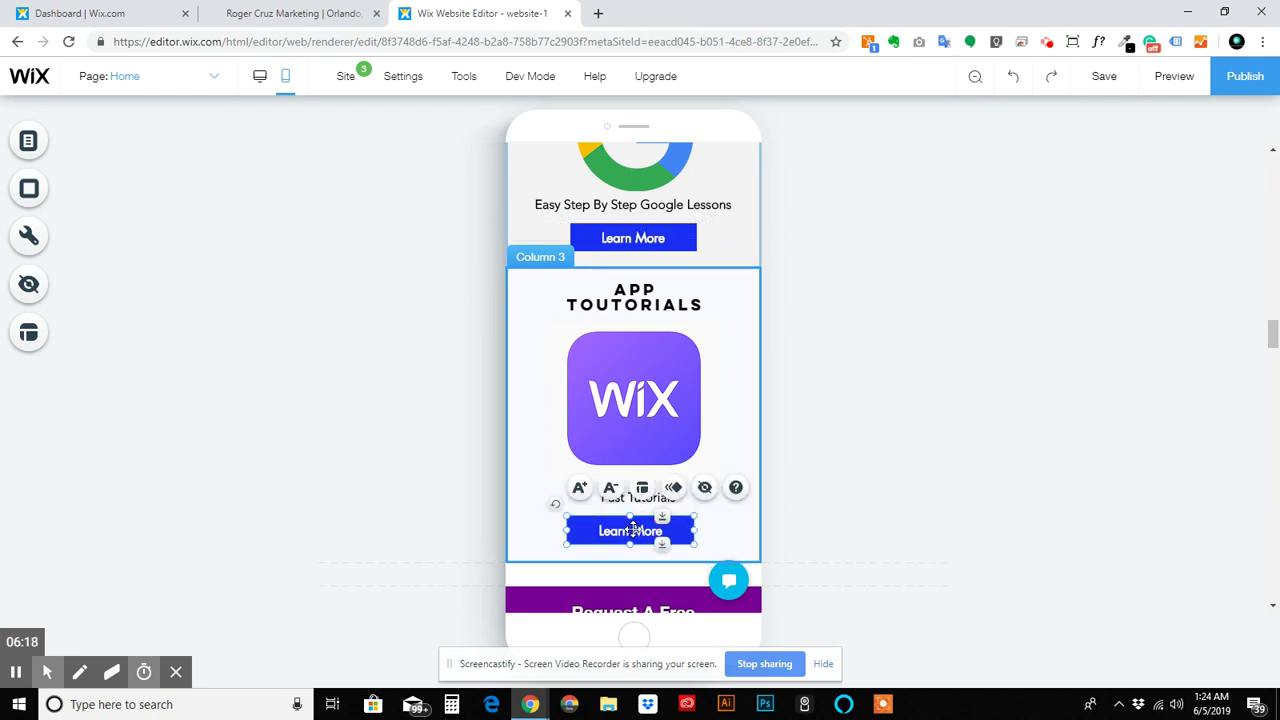
{"action": "left_click_drag", "start_coordinate": [630, 528], "coordinate": [634, 533]}
{"action": "left_click", "coordinate": [733, 401]}
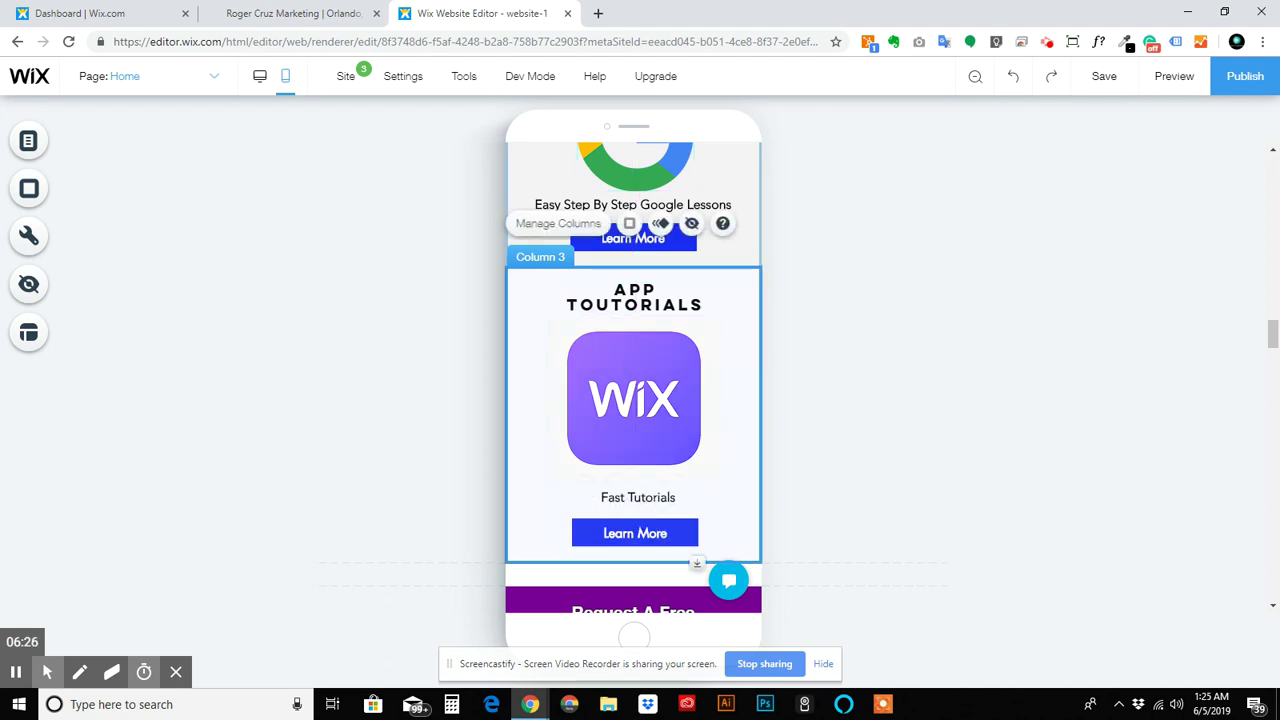
Remove the empty gap between the App Toutorials column and the Request A Free Consultation strip.
{"action": "scroll", "coordinate": [637, 335], "scroll_direction": "down", "scroll_amount": 3}
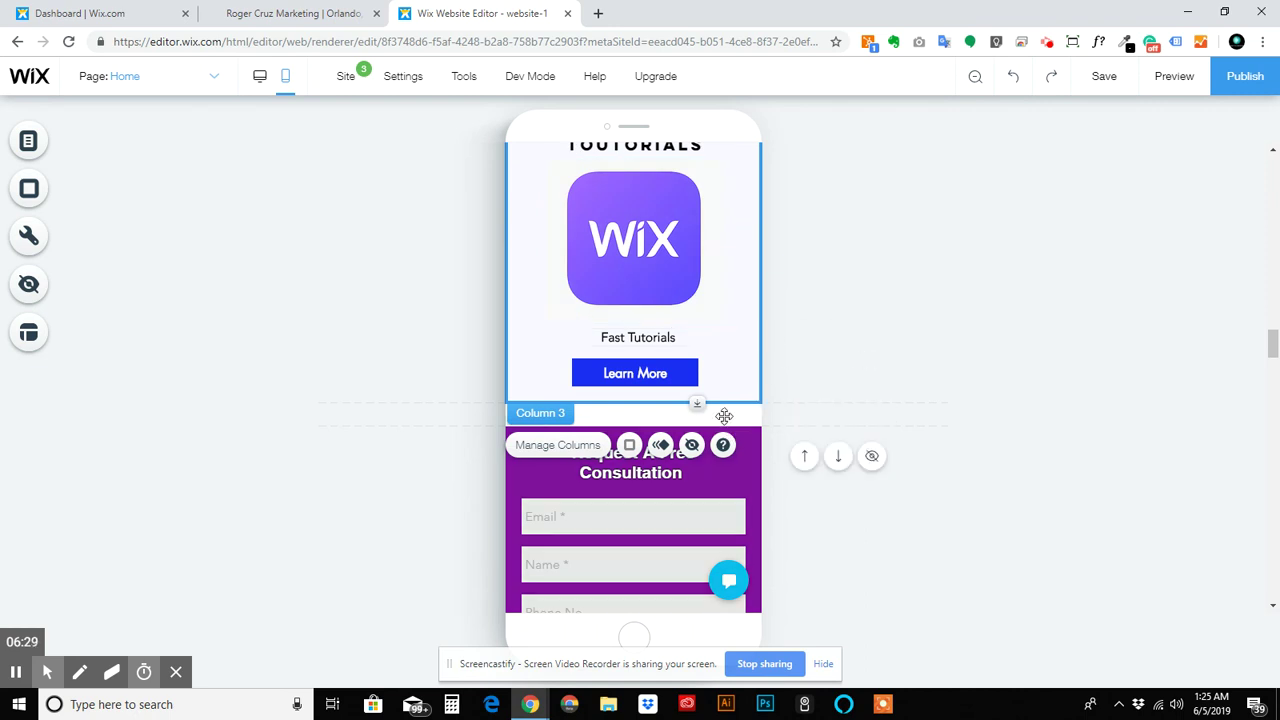
{"action": "left_click", "coordinate": [816, 418]}
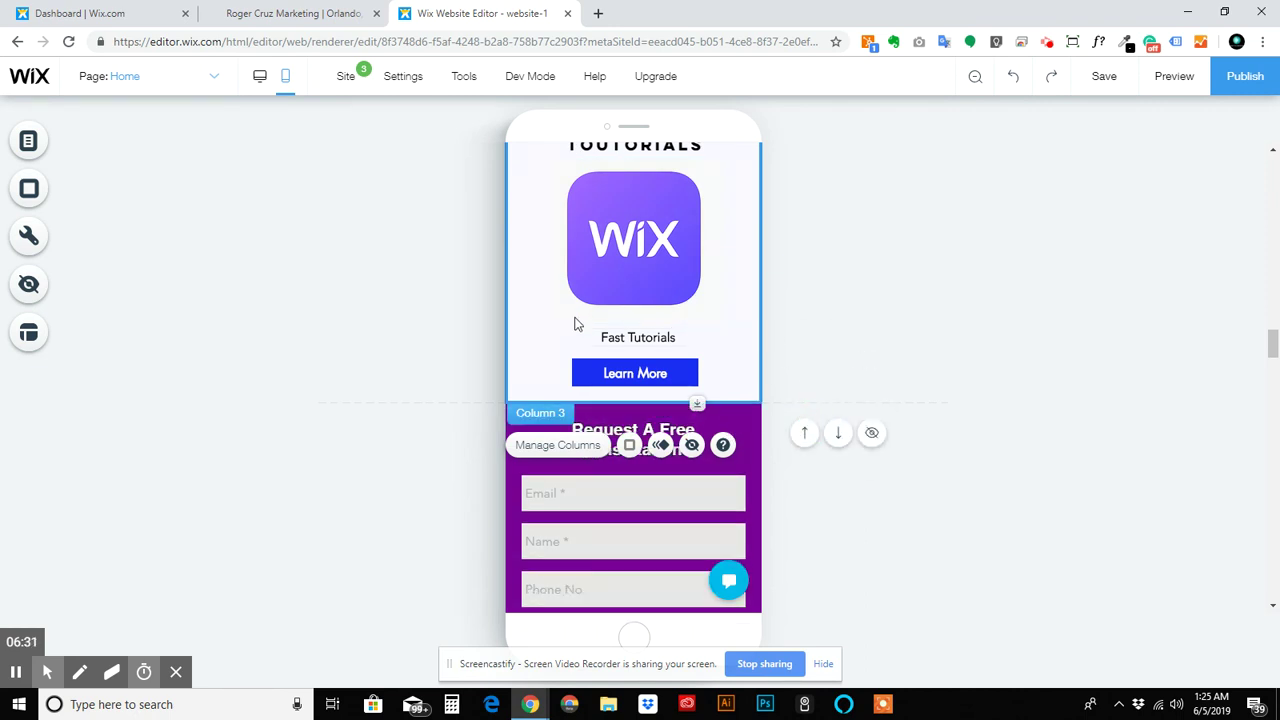
{"action": "scroll", "coordinate": [591, 300], "scroll_direction": "down", "scroll_amount": 2}
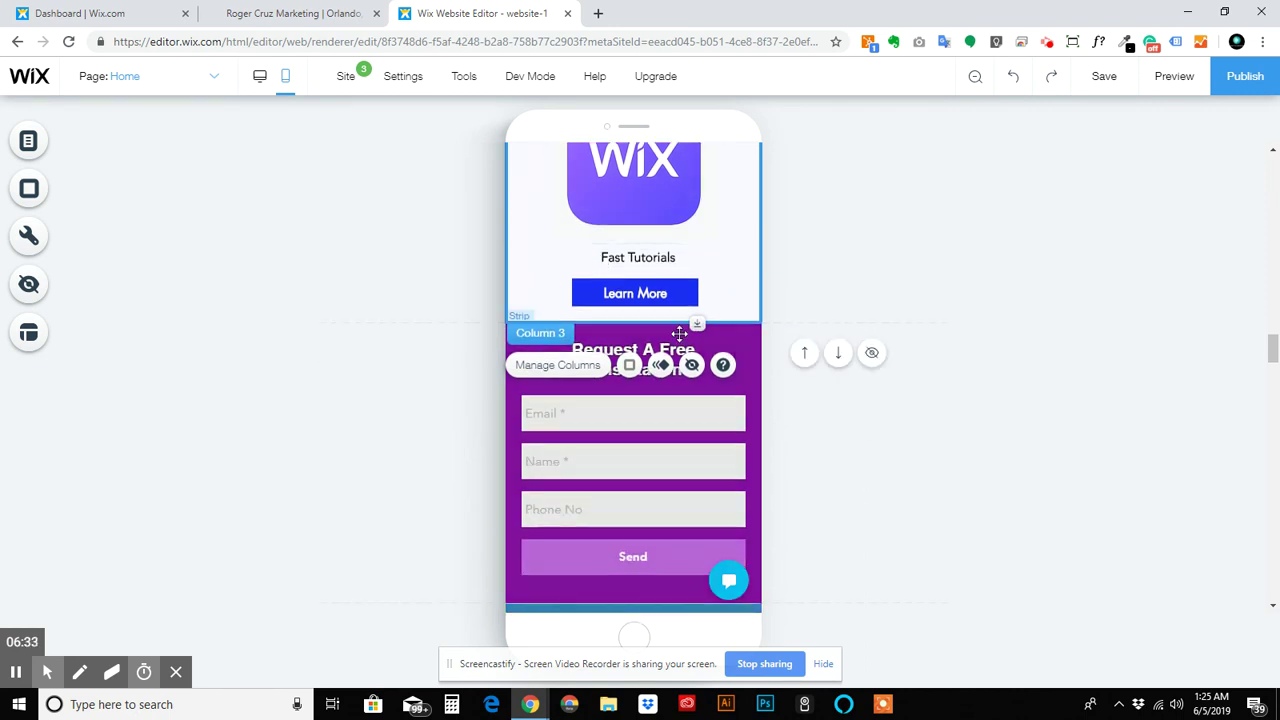
{"action": "left_click", "coordinate": [751, 352]}
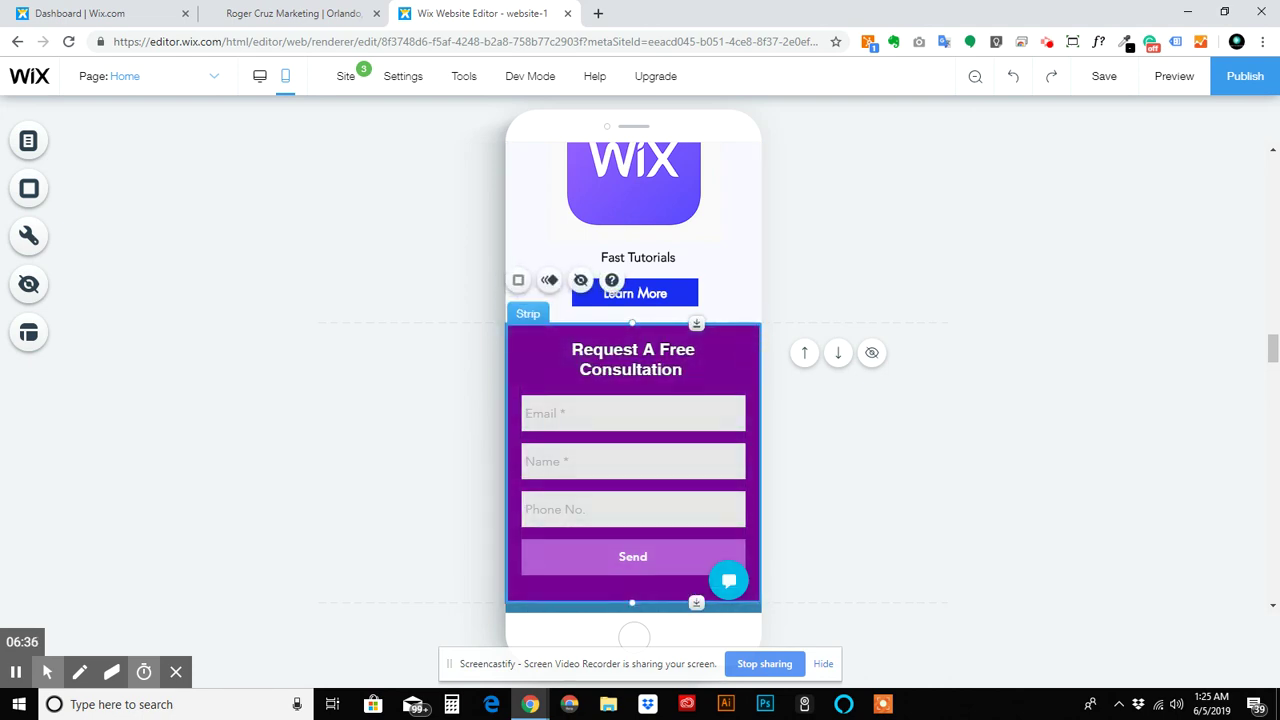
Extend the Wix Website Toutorials column slightly to leave more space below its Learn More button.
{"action": "scroll", "coordinate": [634, 380], "scroll_direction": "up", "scroll_amount": 10}
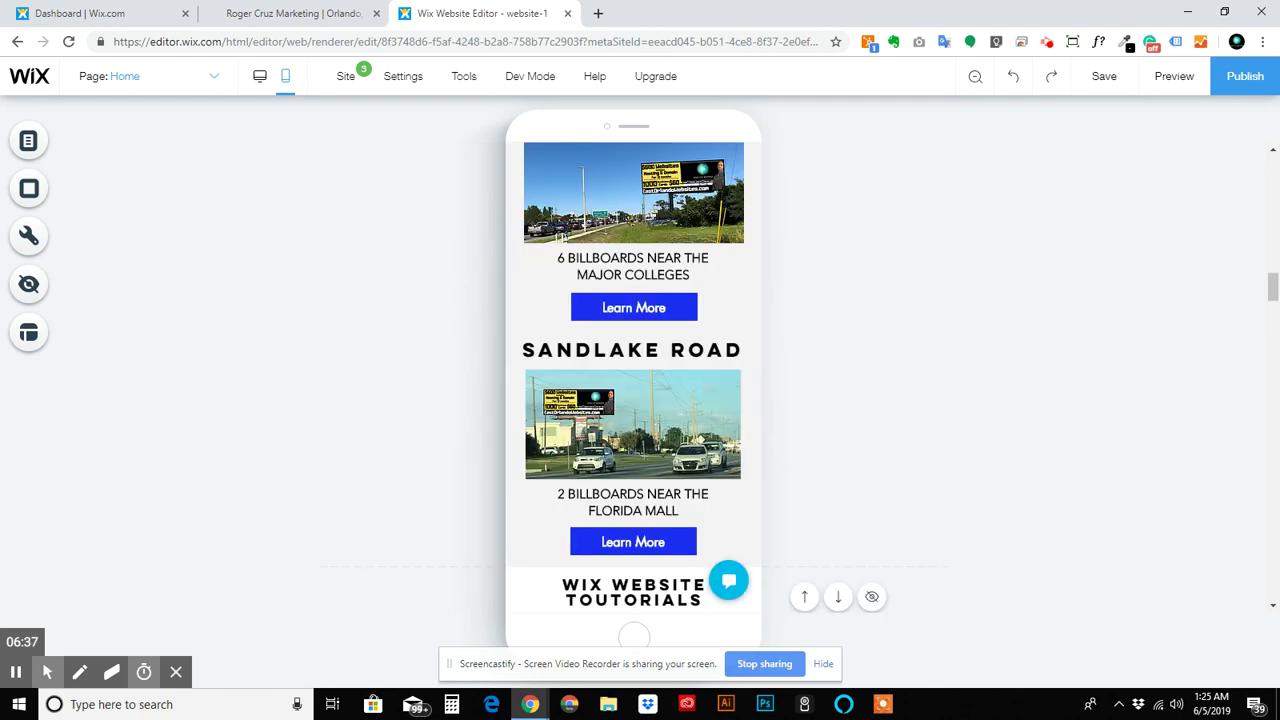
{"action": "scroll", "coordinate": [634, 380], "scroll_direction": "down", "scroll_amount": 2}
{"action": "scroll", "coordinate": [640, 370], "scroll_direction": "down", "scroll_amount": 2}
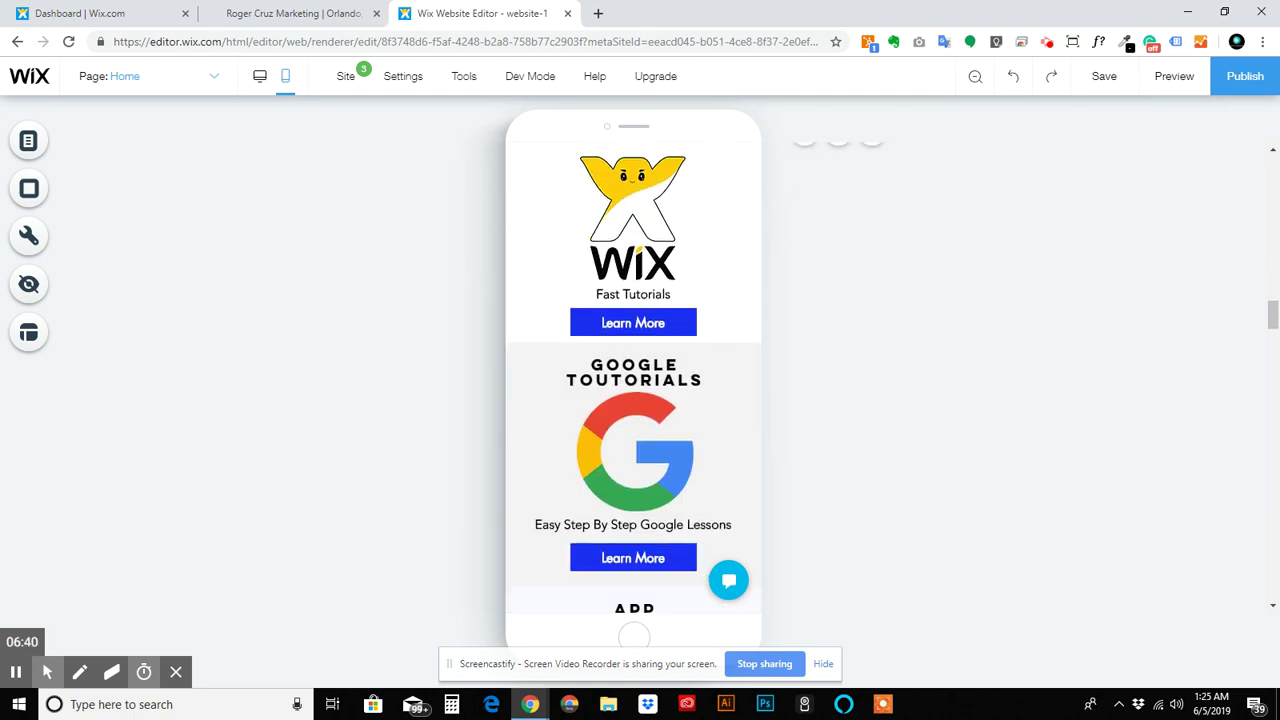
{"action": "scroll", "coordinate": [694, 390], "scroll_direction": "down", "scroll_amount": 1}
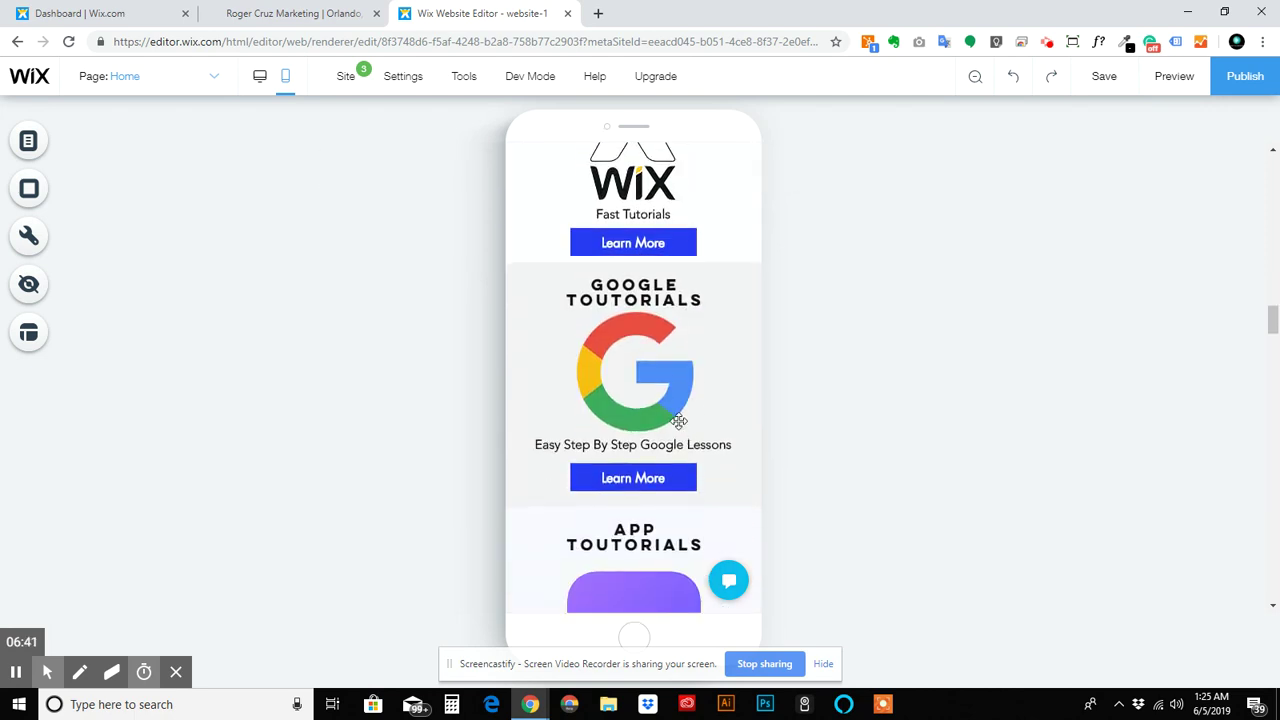
{"action": "scroll", "coordinate": [720, 350], "scroll_direction": "up", "scroll_amount": 1}
{"action": "scroll", "coordinate": [729, 347], "scroll_direction": "up", "scroll_amount": 1}
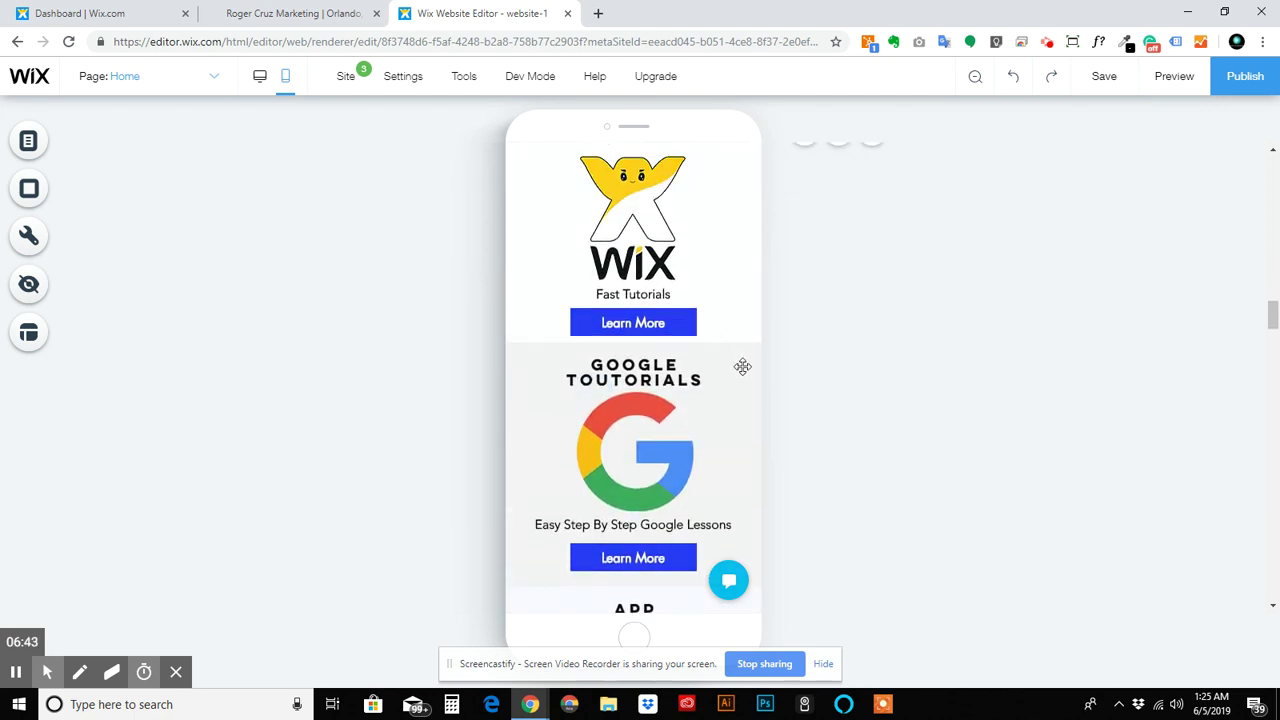
{"action": "left_click", "coordinate": [742, 366]}
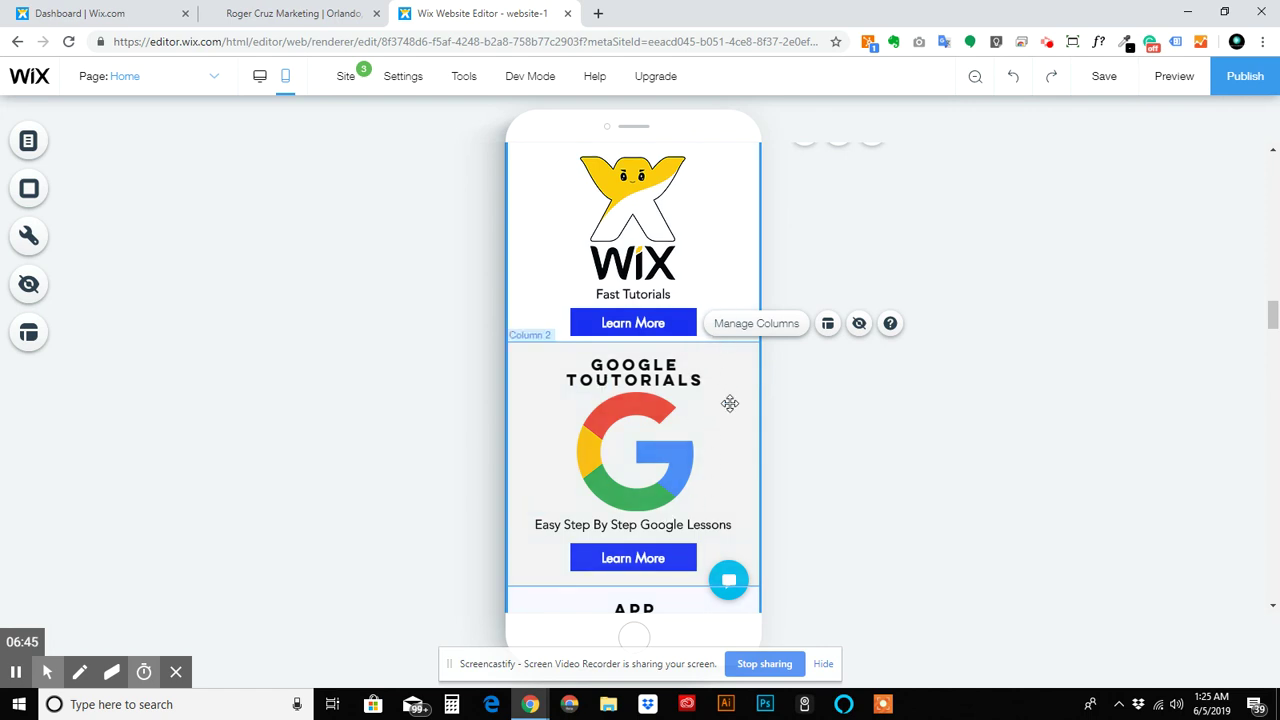
{"action": "left_click", "coordinate": [732, 404]}
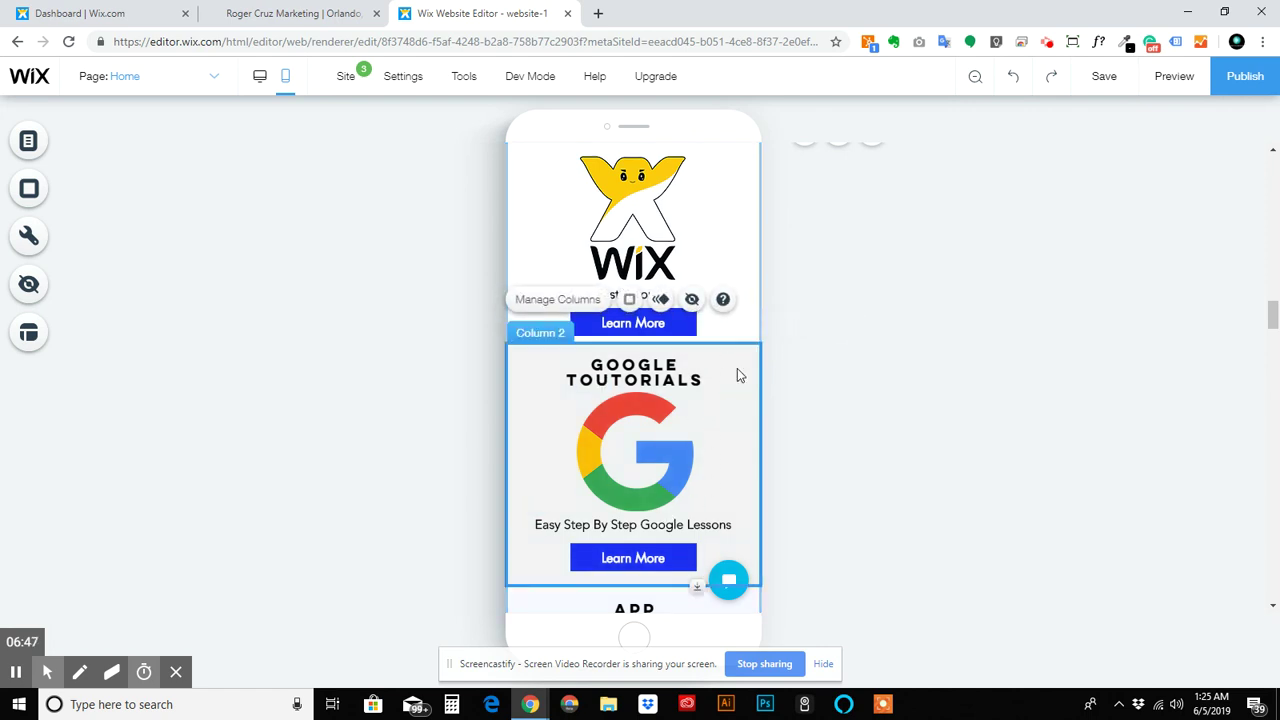
{"action": "left_click", "coordinate": [743, 226]}
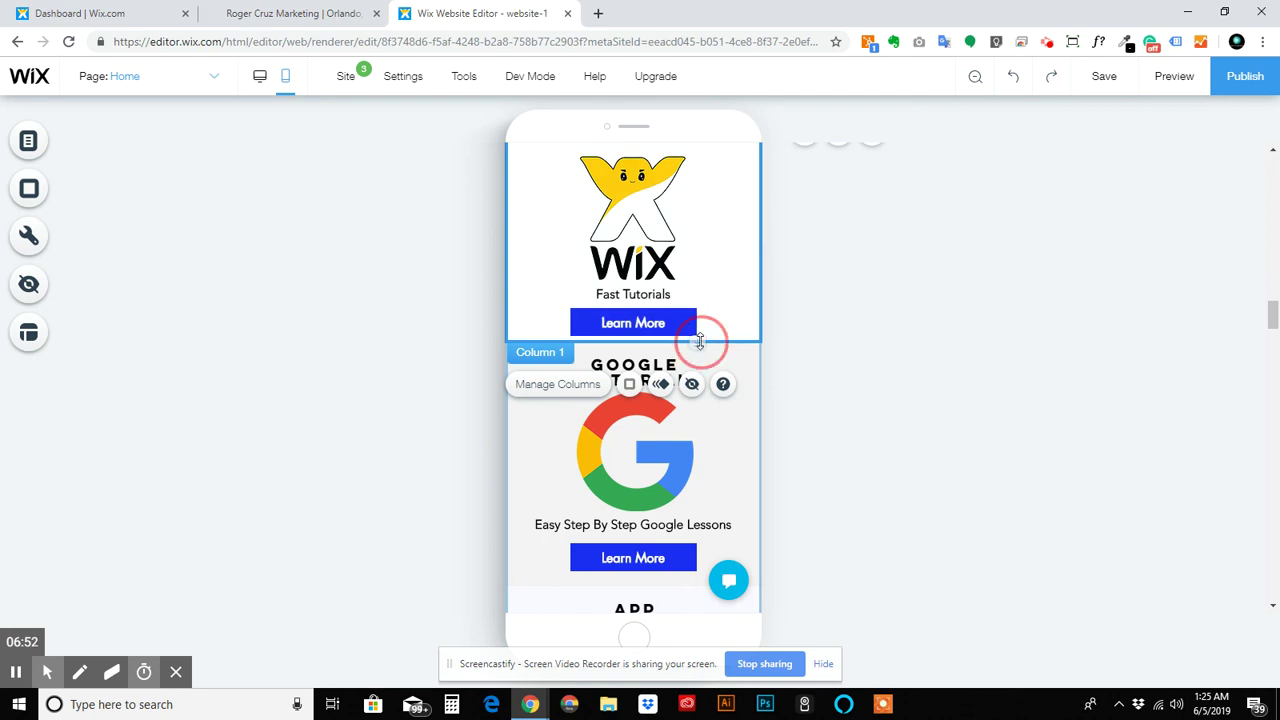
{"action": "mouse_move", "coordinate": [697, 343]}
{"action": "left_mouse_down"}
{"action": "mouse_move", "coordinate": [696, 368]}
{"action": "mouse_move", "coordinate": [697, 350]}
{"action": "left_mouse_up"}
Review the tutorial columns and the sections below, down to the Ask Us Anything form, for remaining layout problems.
{"action": "scroll", "coordinate": [686, 400], "scroll_direction": "down", "scroll_amount": 3}
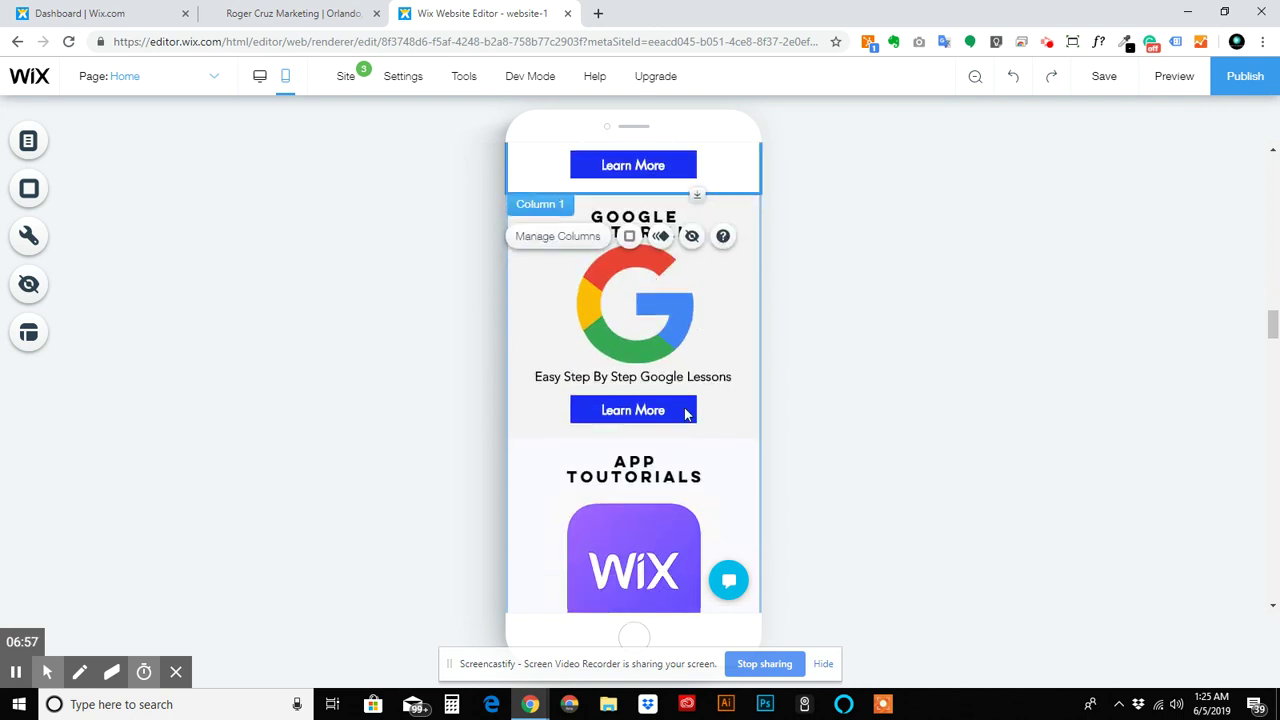
{"action": "scroll", "coordinate": [703, 439], "scroll_direction": "down", "scroll_amount": 3}
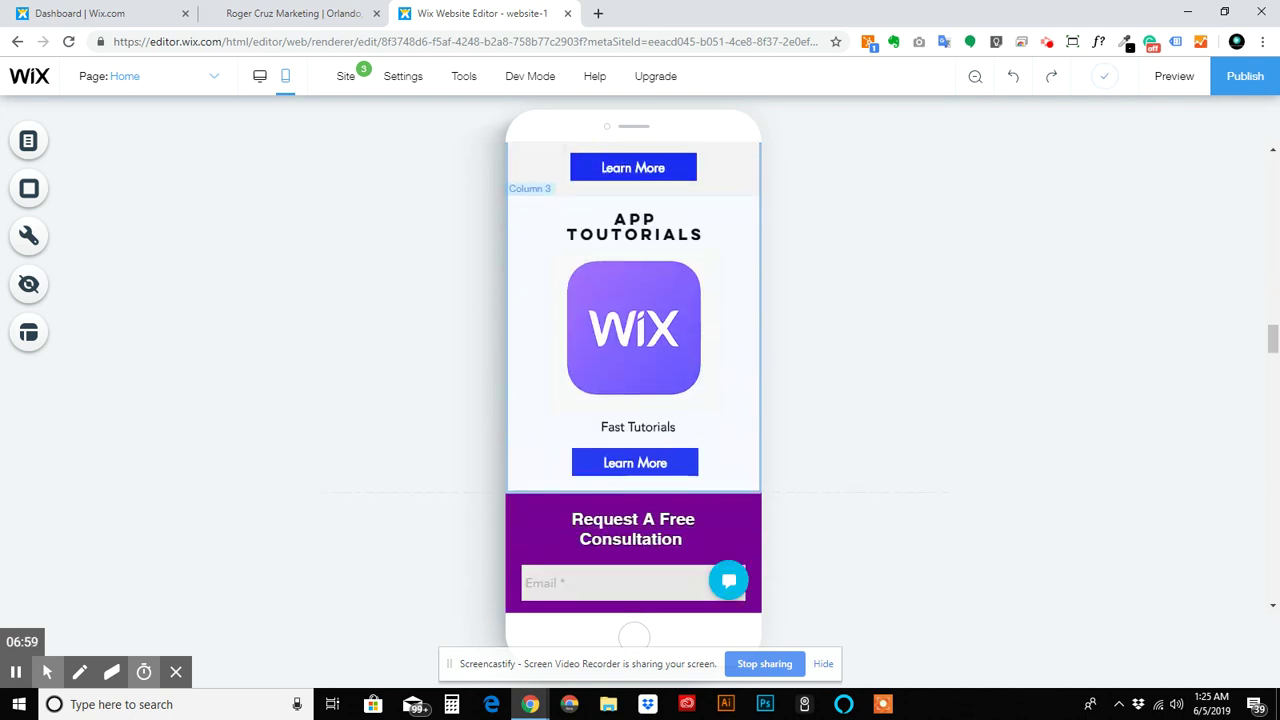
{"action": "scroll", "coordinate": [686, 465], "scroll_direction": "up", "scroll_amount": 1}
{"action": "scroll", "coordinate": [686, 465], "scroll_direction": "up", "scroll_amount": 10}
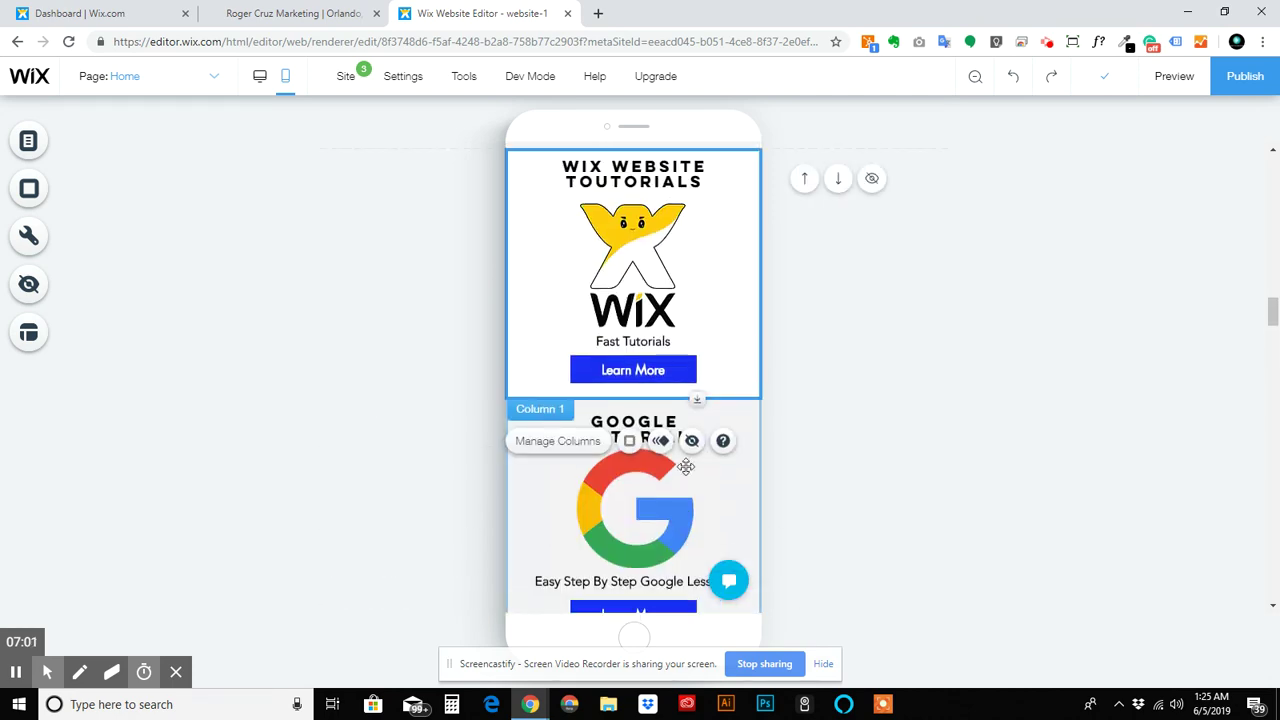
{"action": "scroll", "coordinate": [633, 380], "scroll_direction": "down", "scroll_amount": 10}
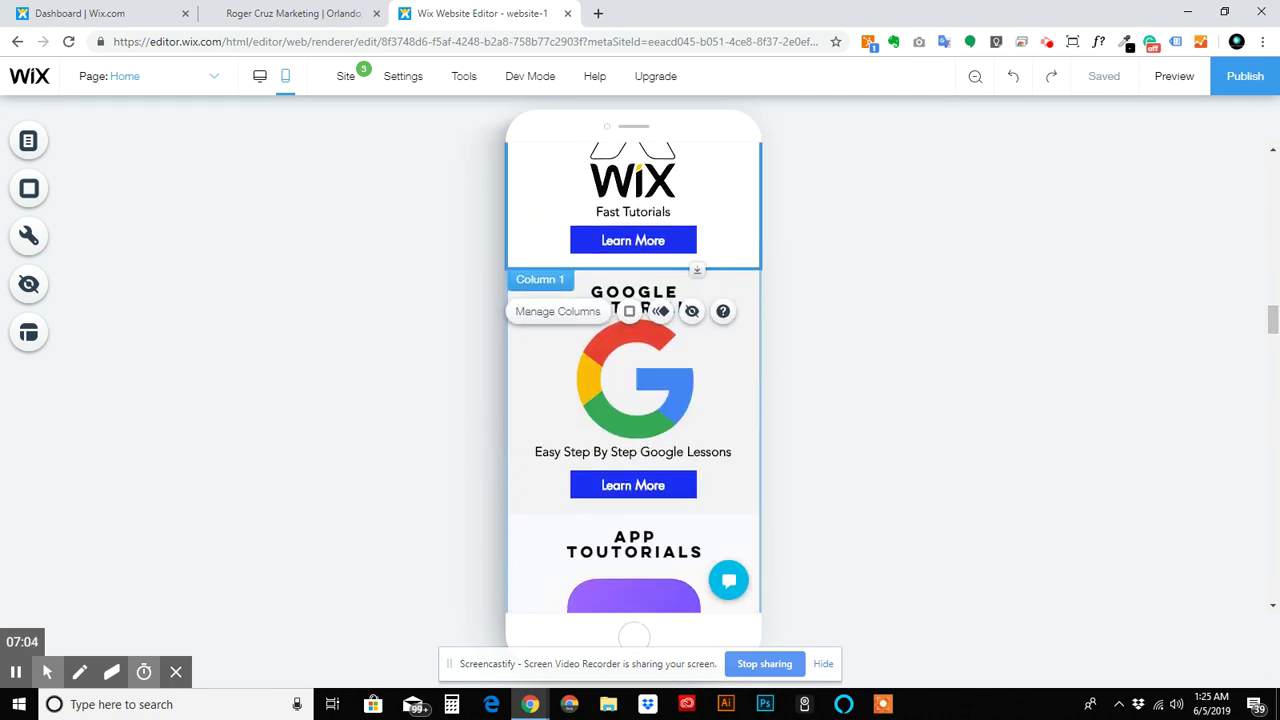
{"action": "scroll", "coordinate": [633, 380], "scroll_direction": "down", "scroll_amount": 12}
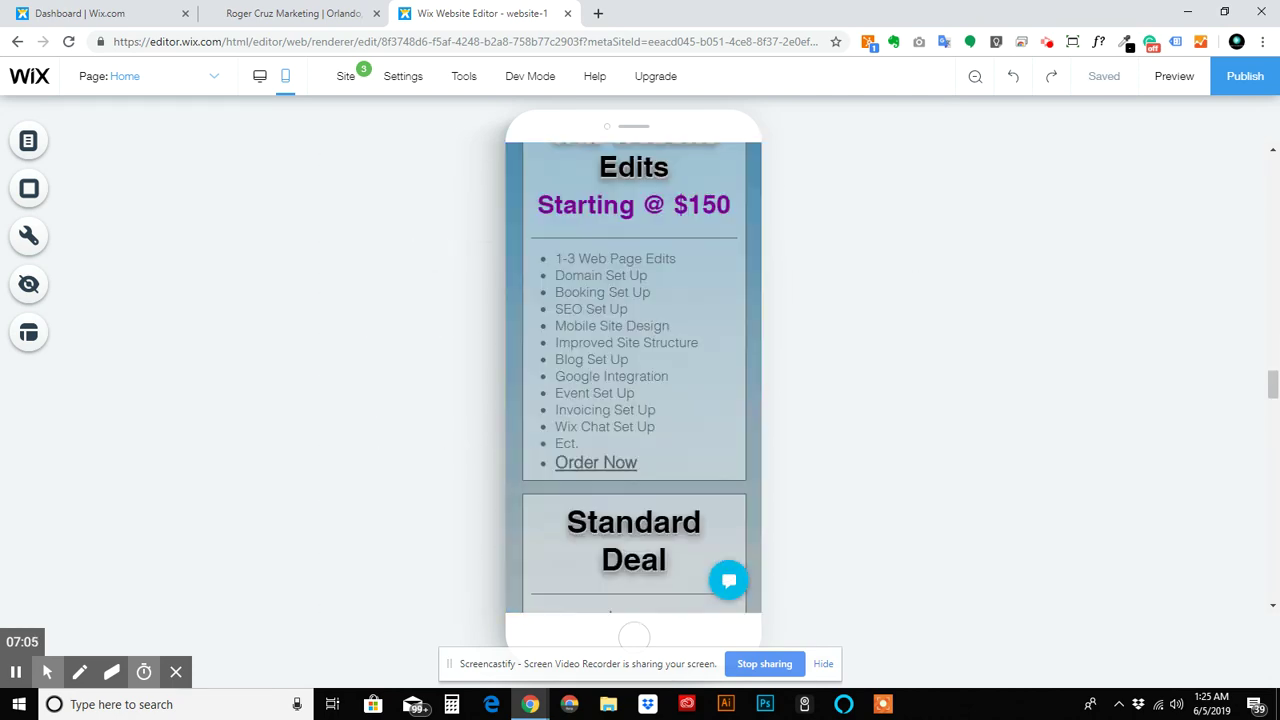
{"action": "scroll", "coordinate": [633, 380], "scroll_direction": "down", "scroll_amount": 15}
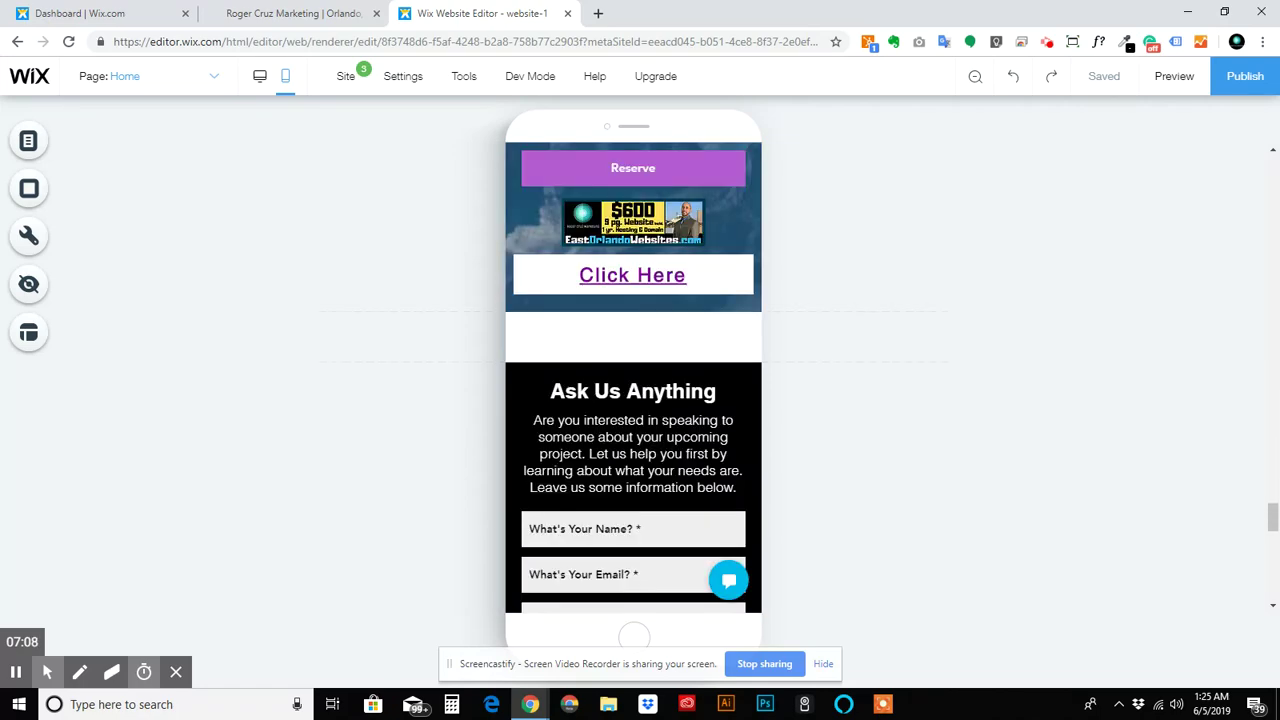
Delete the empty space between the Click Here strip and the Ask Us Anything section.
{"action": "scroll", "coordinate": [633, 380], "scroll_direction": "up", "scroll_amount": 3}
{"action": "scroll", "coordinate": [630, 330], "scroll_direction": "up", "scroll_amount": 3}
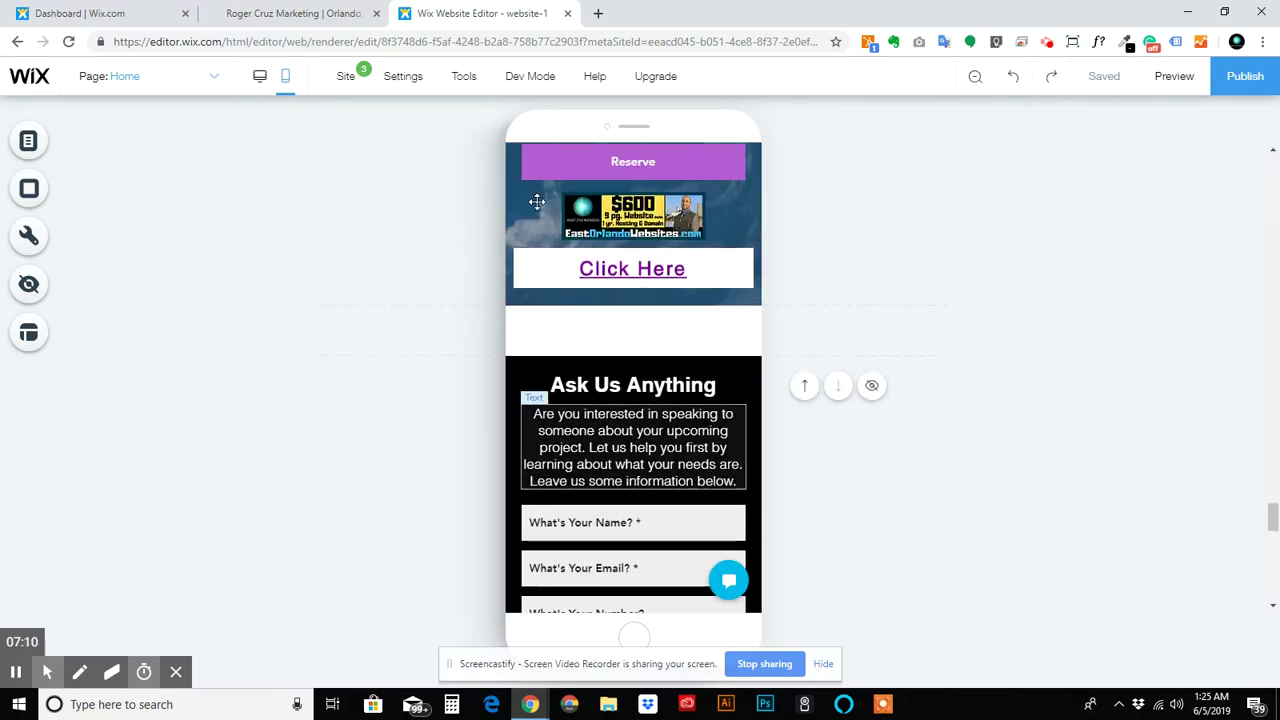
{"action": "left_click", "coordinate": [627, 332]}
{"action": "left_click", "coordinate": [831, 332]}
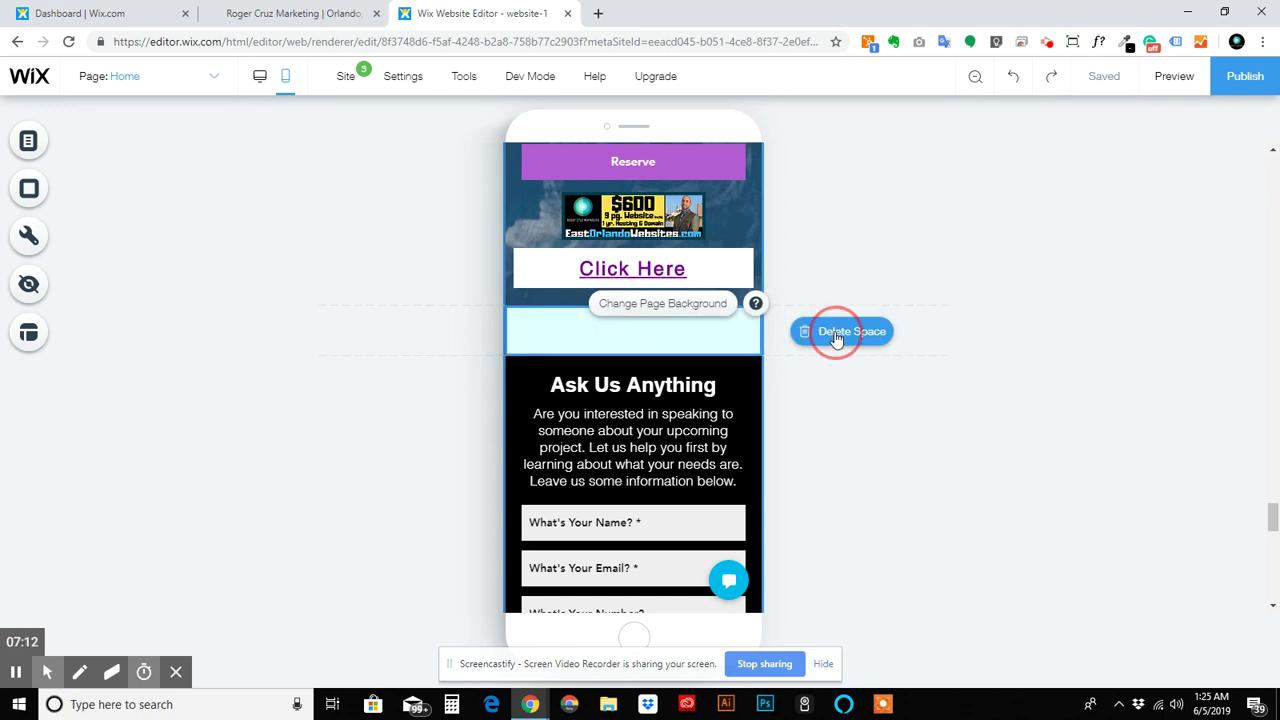
Try to raise the page's lower boundary to shrink the blank area between the Ask Us Anything form and the footer.
{"action": "scroll", "coordinate": [725, 353], "scroll_direction": "down", "scroll_amount": 4}
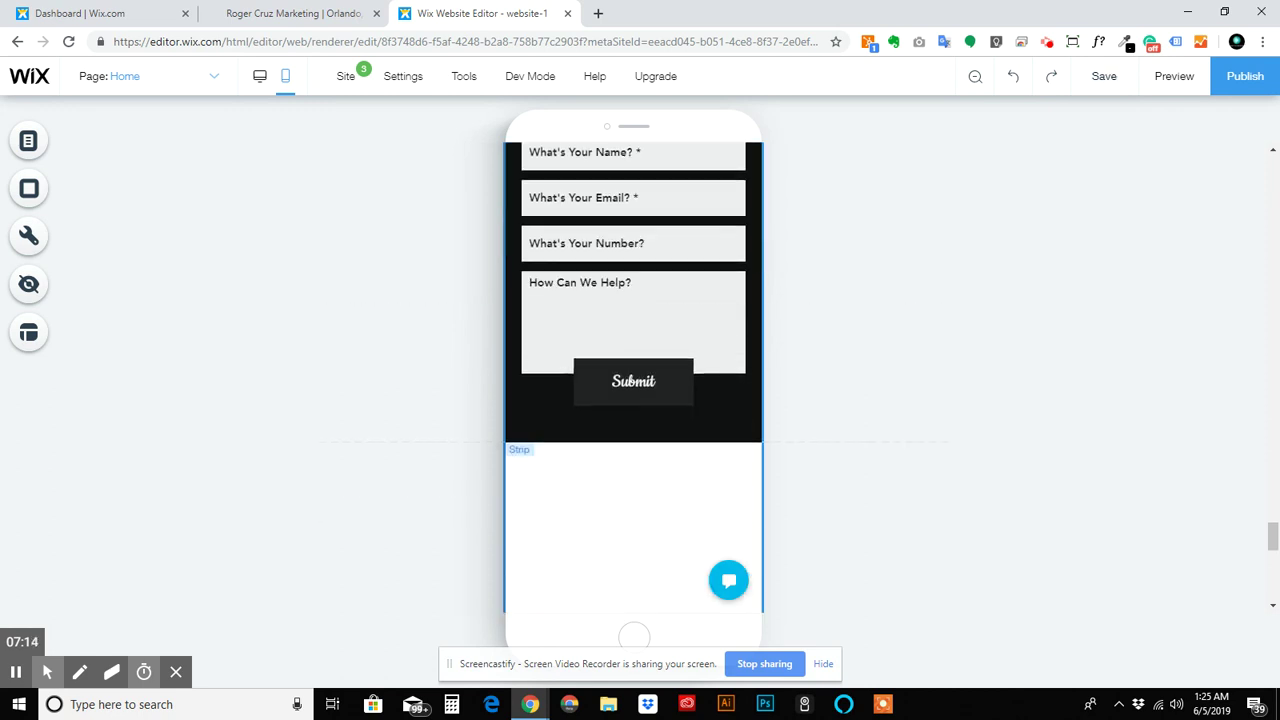
{"action": "scroll", "coordinate": [649, 528], "scroll_direction": "down", "scroll_amount": 3}
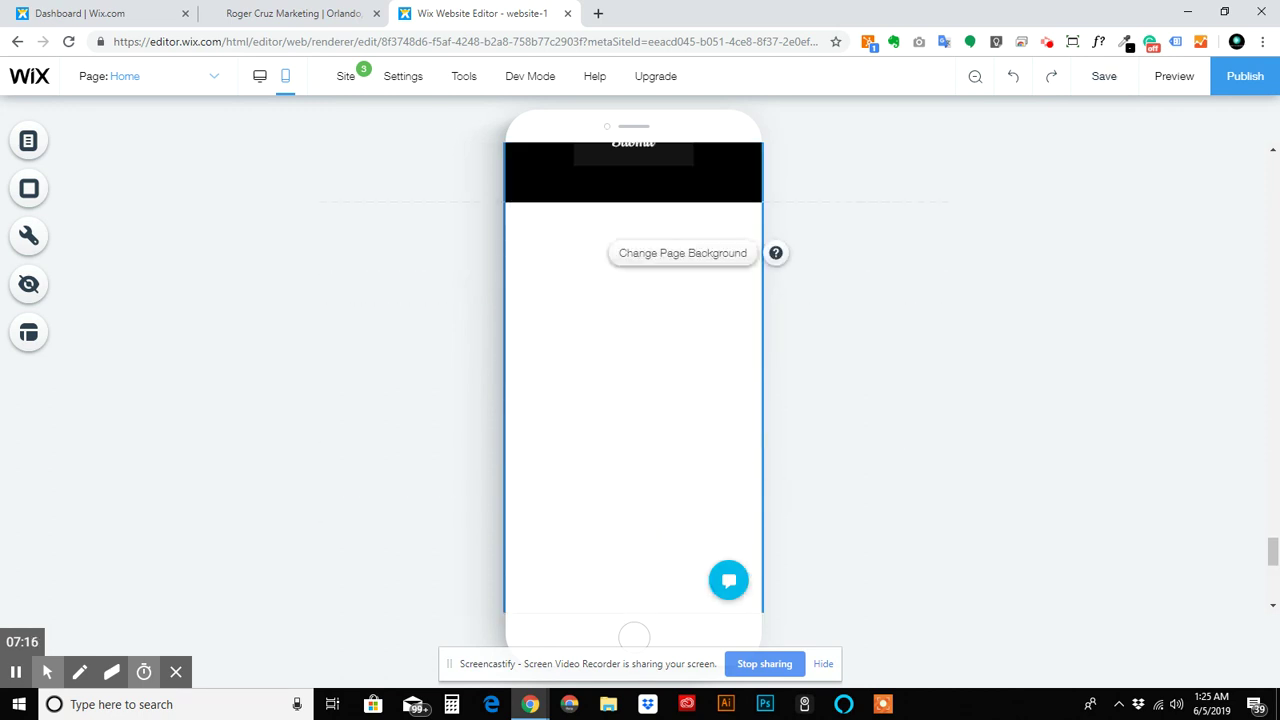
{"action": "scroll", "coordinate": [617, 360], "scroll_direction": "down", "scroll_amount": 4}
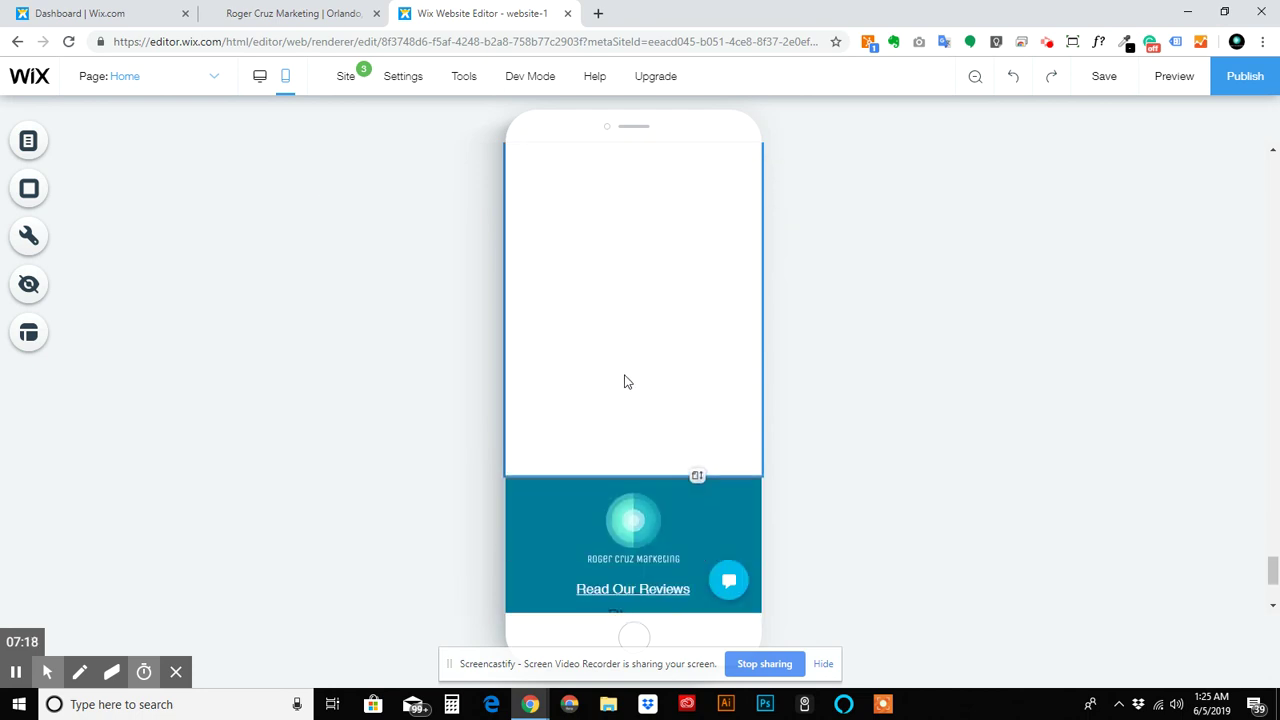
{"action": "scroll", "coordinate": [623, 380], "scroll_direction": "up", "scroll_amount": 5}
{"action": "scroll", "coordinate": [625, 381], "scroll_direction": "up", "scroll_amount": 1}
{"action": "scroll", "coordinate": [659, 463], "scroll_direction": "down", "scroll_amount": 4}
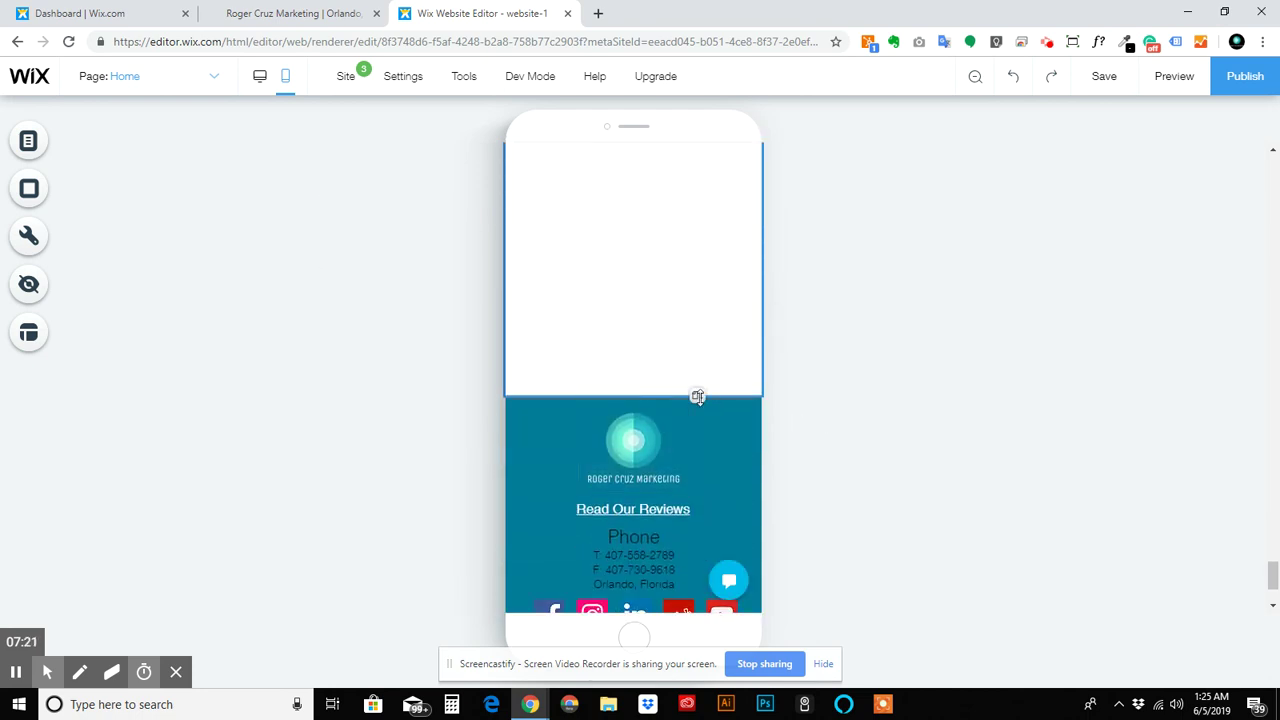
{"action": "left_click", "coordinate": [697, 397]}
{"action": "left_click", "coordinate": [706, 245]}
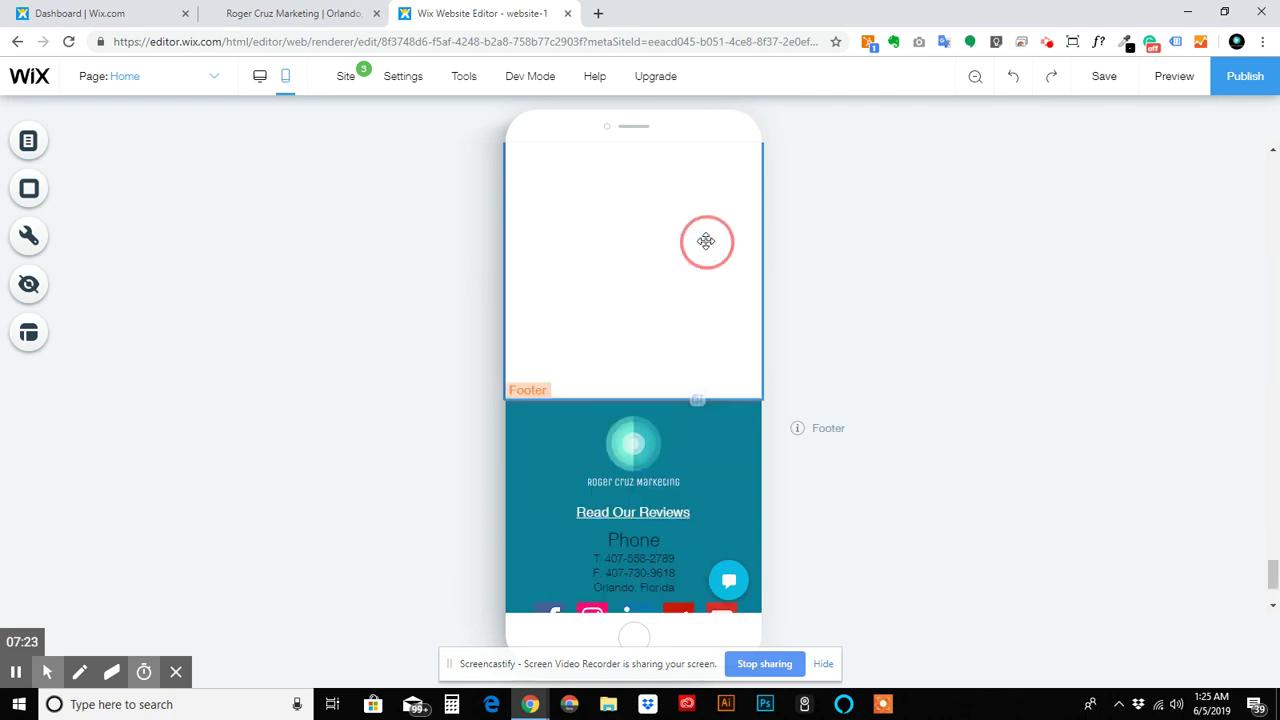
Shorten the page so the footer sits directly below the Ask Us Anything form, with no blank area between them.
{"action": "scroll", "coordinate": [706, 241], "scroll_direction": "up", "scroll_amount": 4}
{"action": "left_click", "coordinate": [665, 437]}
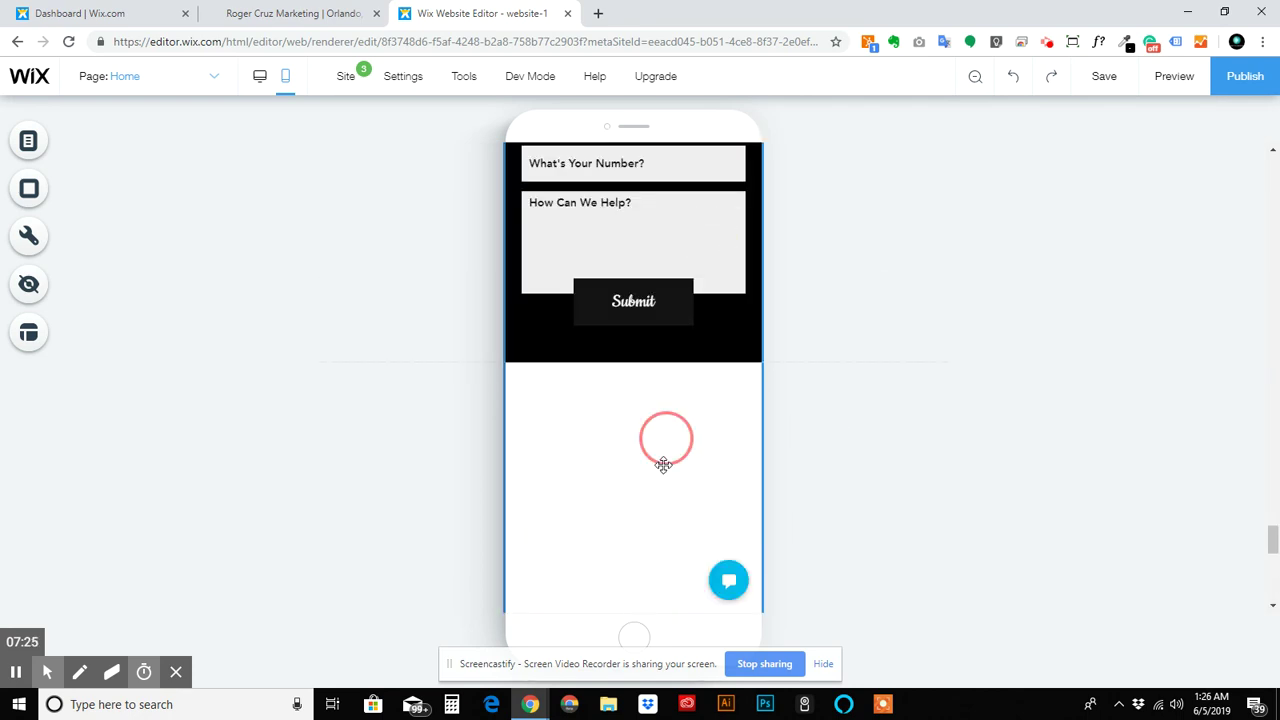
{"action": "scroll", "coordinate": [666, 468], "scroll_direction": "down", "scroll_amount": 3}
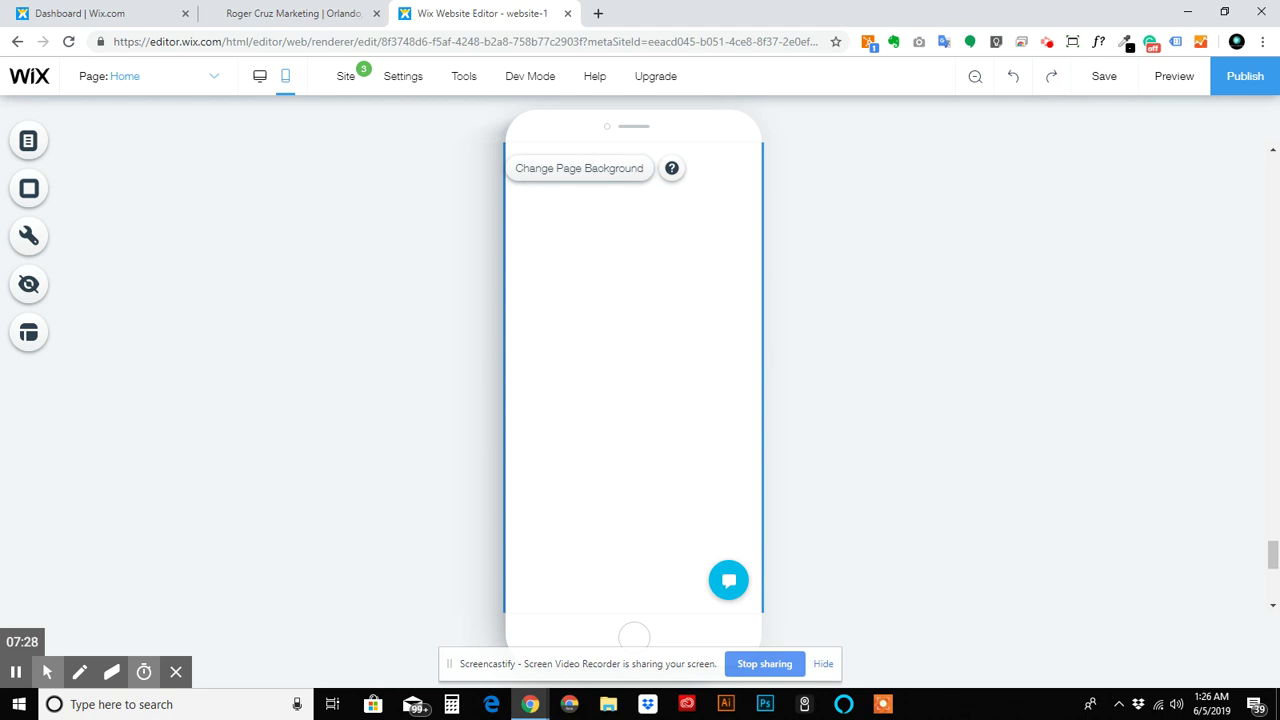
{"action": "scroll", "coordinate": [693, 452], "scroll_direction": "down", "scroll_amount": 2}
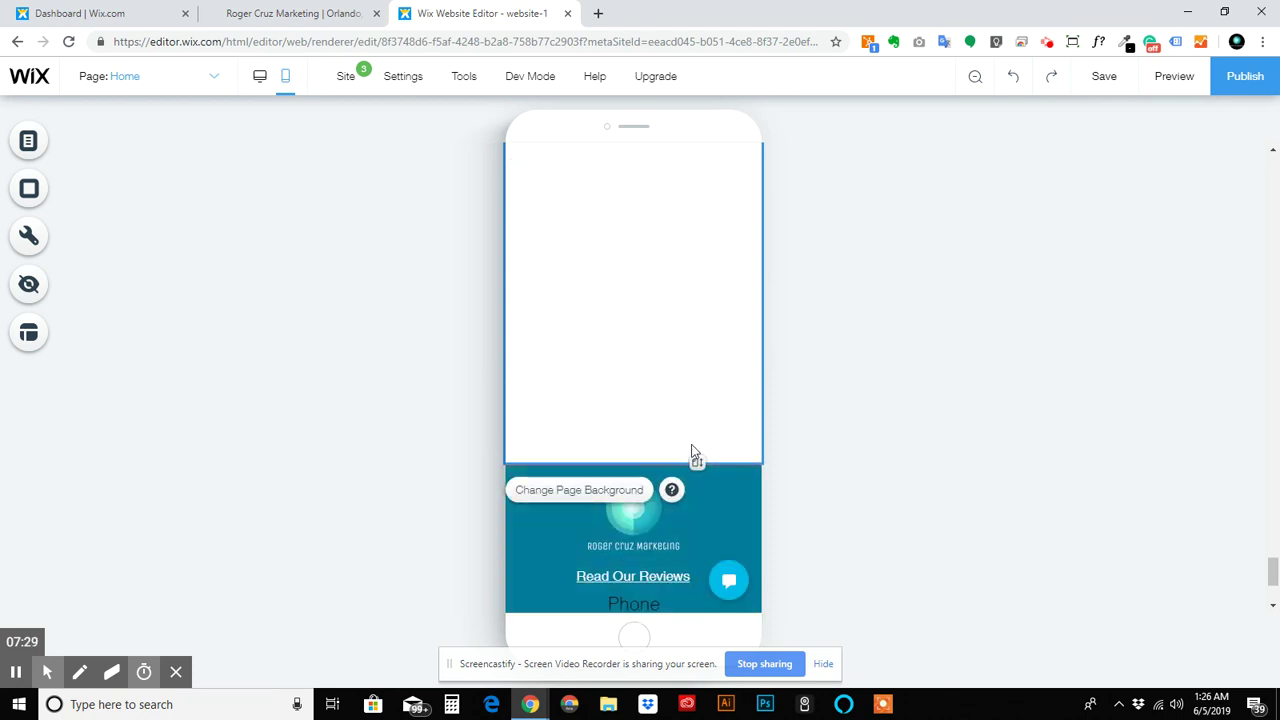
{"action": "left_click", "coordinate": [697, 464]}
{"action": "left_click_drag", "start_coordinate": [697, 464], "coordinate": [703, 228]}
{"action": "left_click_drag", "start_coordinate": [693, 157], "coordinate": [691, 220]}
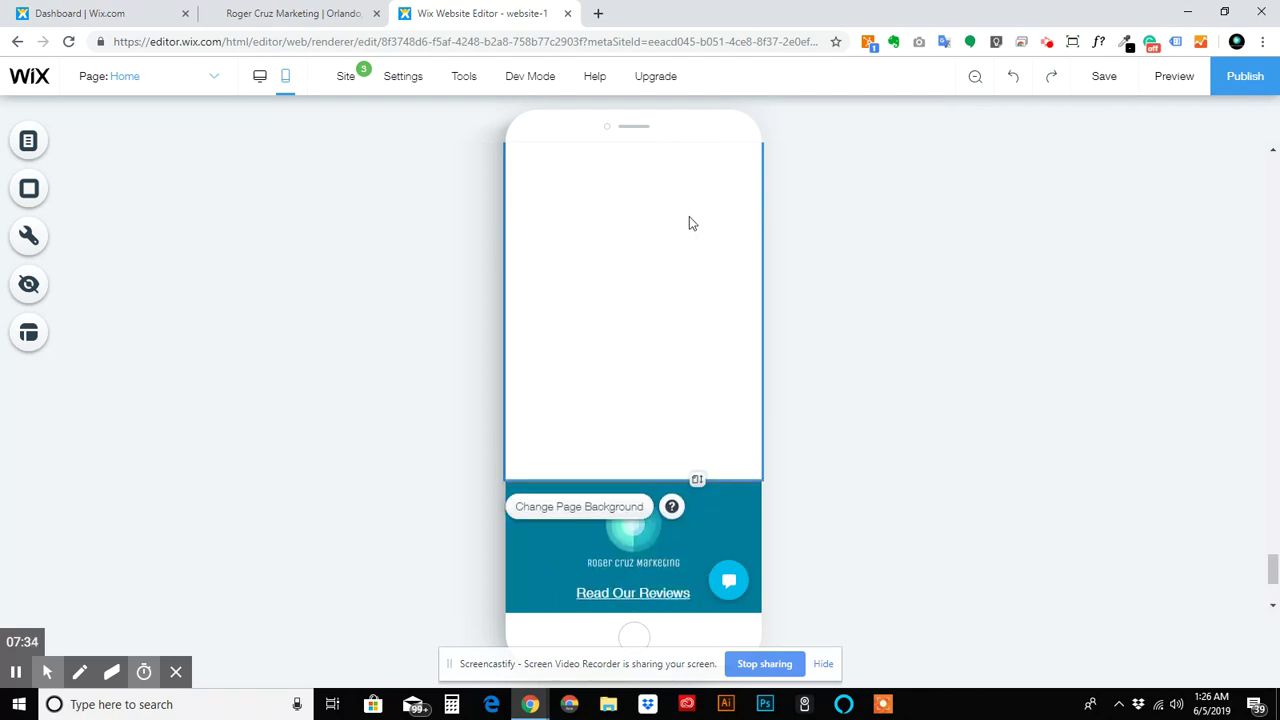
{"action": "left_click_drag", "start_coordinate": [697, 479], "coordinate": [708, 162]}
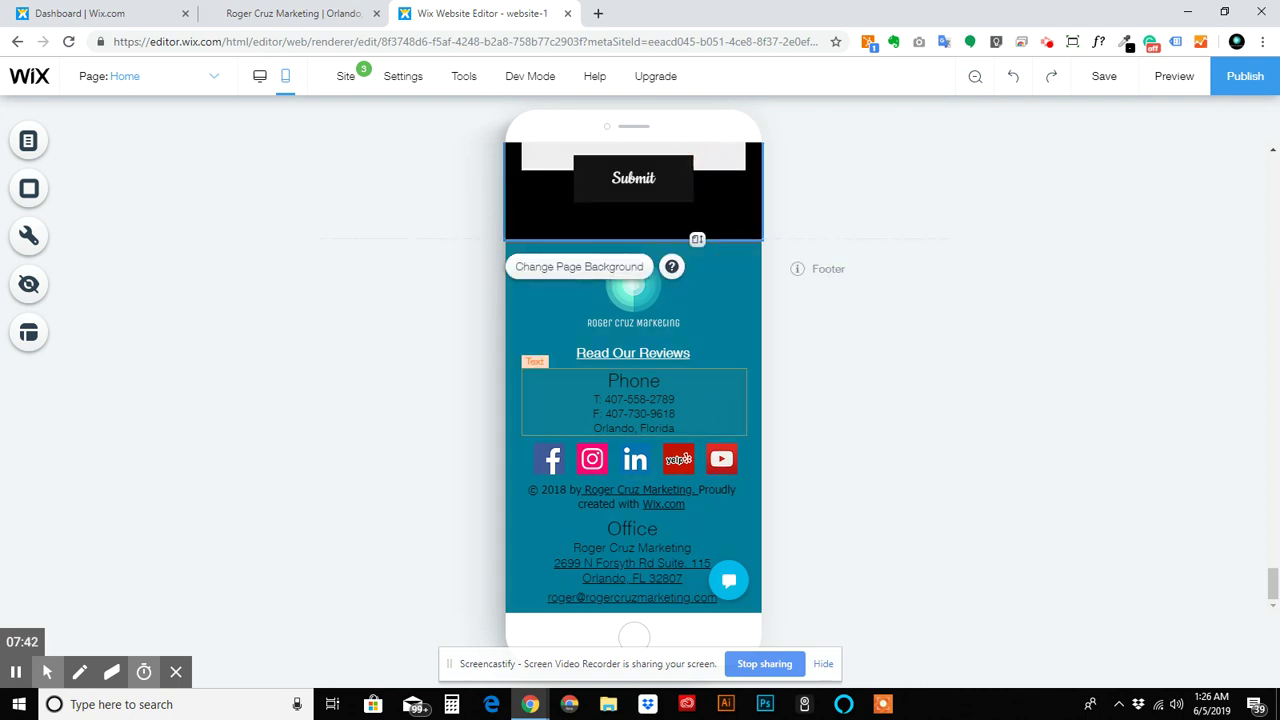
Review the mobile page from the footer back up through the pricing packages for remaining layout problems.
{"action": "scroll", "coordinate": [700, 420], "scroll_direction": "up", "scroll_amount": 15}
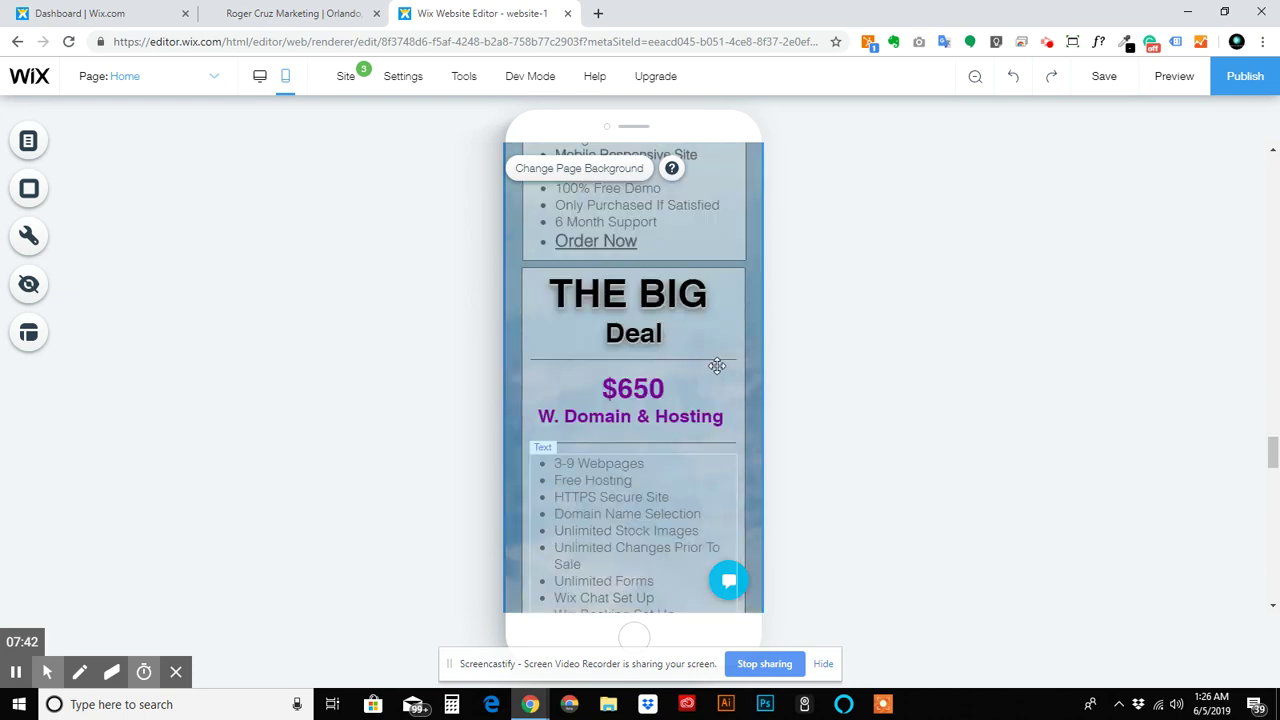